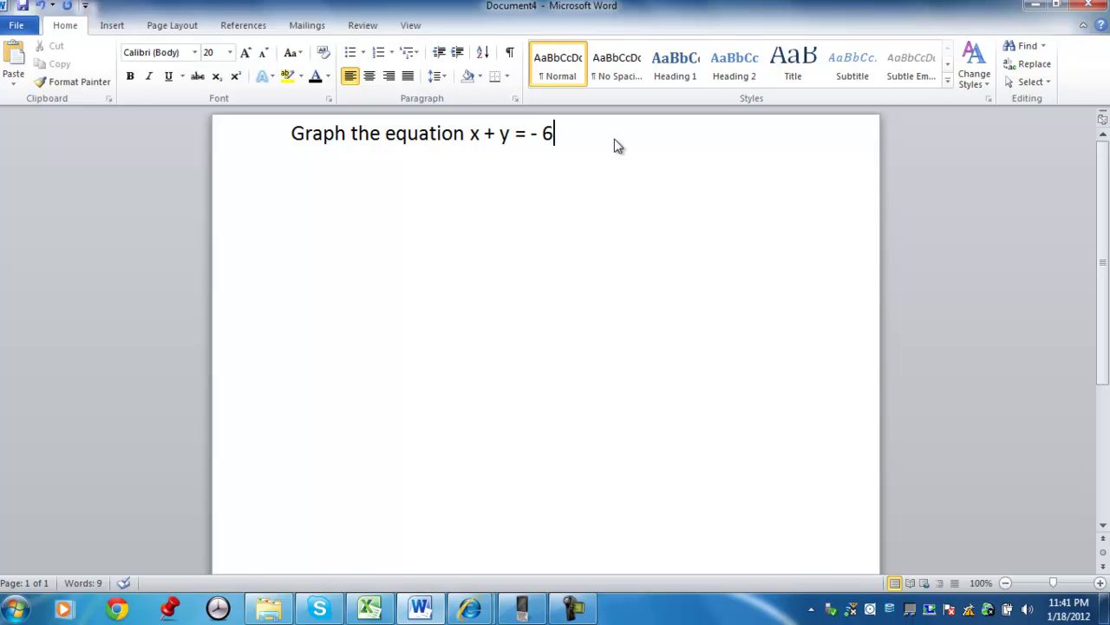
Add the line 'Slope intercept form y = mx + b' below the title
key(Return)
text(Slo)
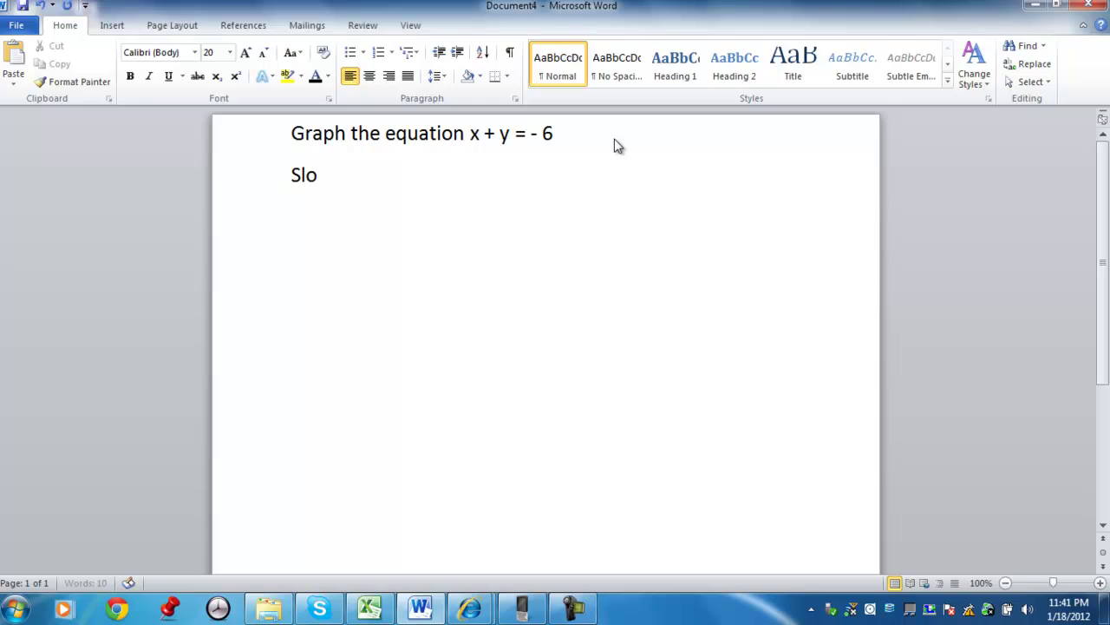
text(pe intercept form )
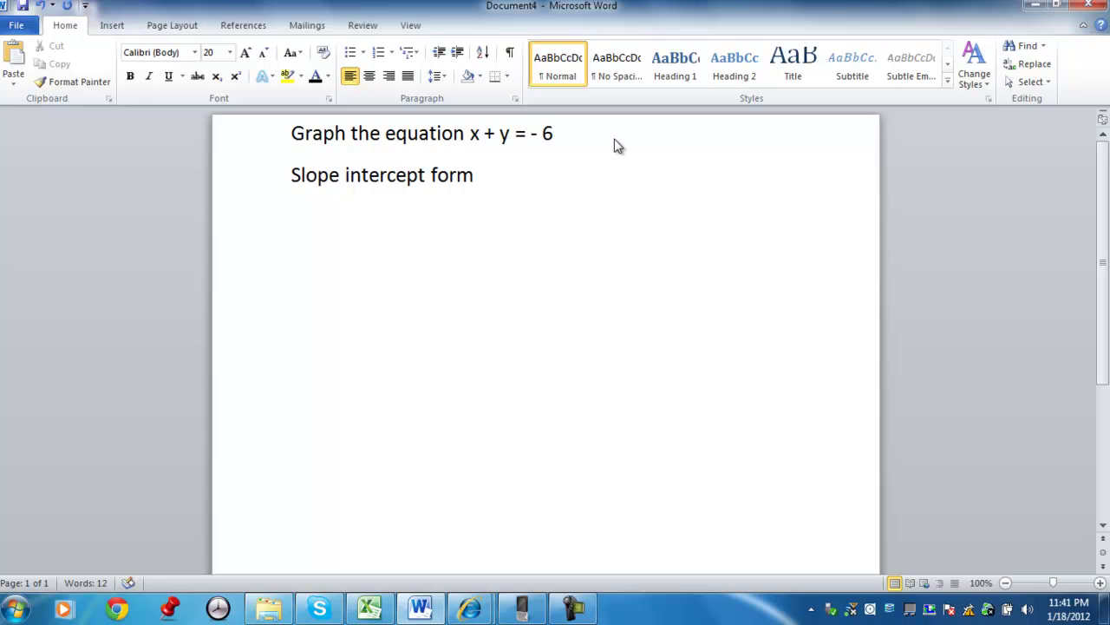
text(y = mx + b)
Paste two copies of the equation x + y = - 6 on new lines below
key(Return)
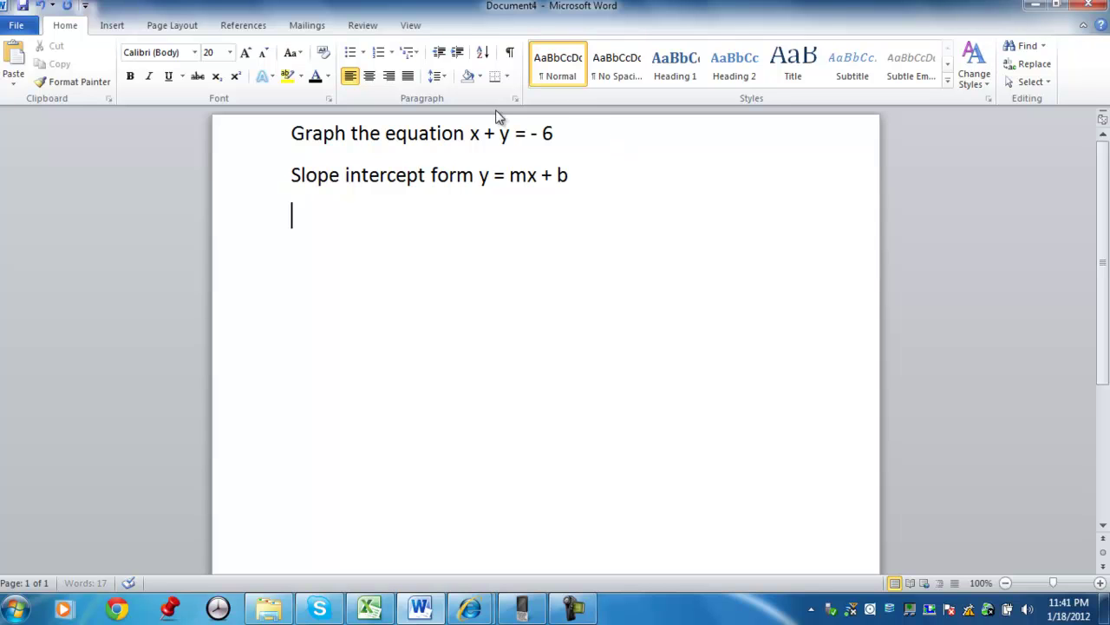
drag(565, 131, 472, 140)
key(ctrl+c)
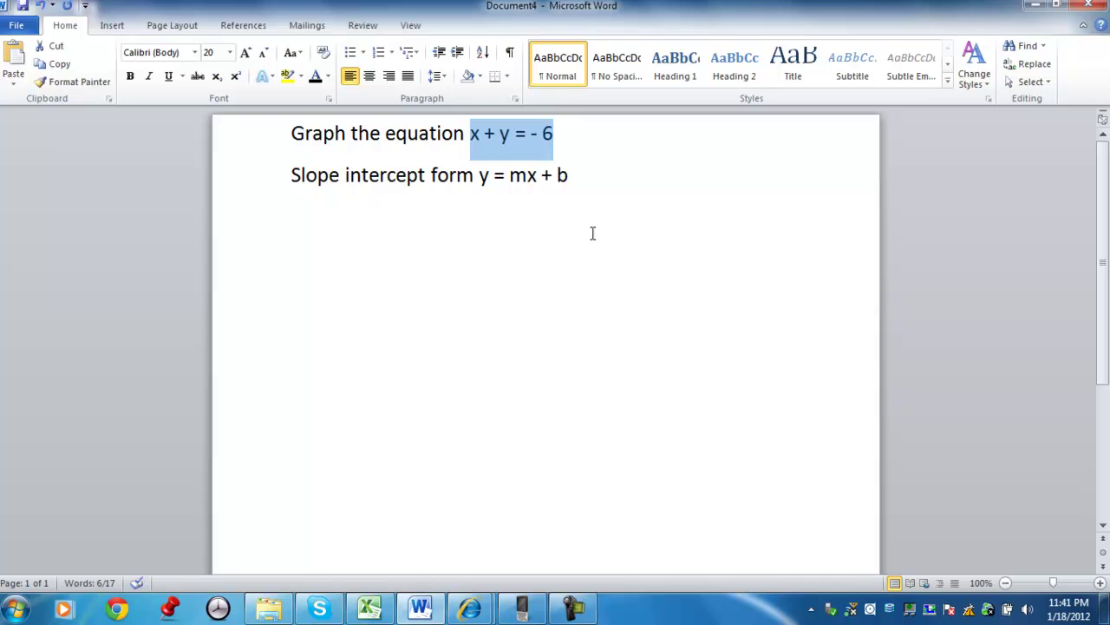
click(597, 227)
key(ctrl+v)
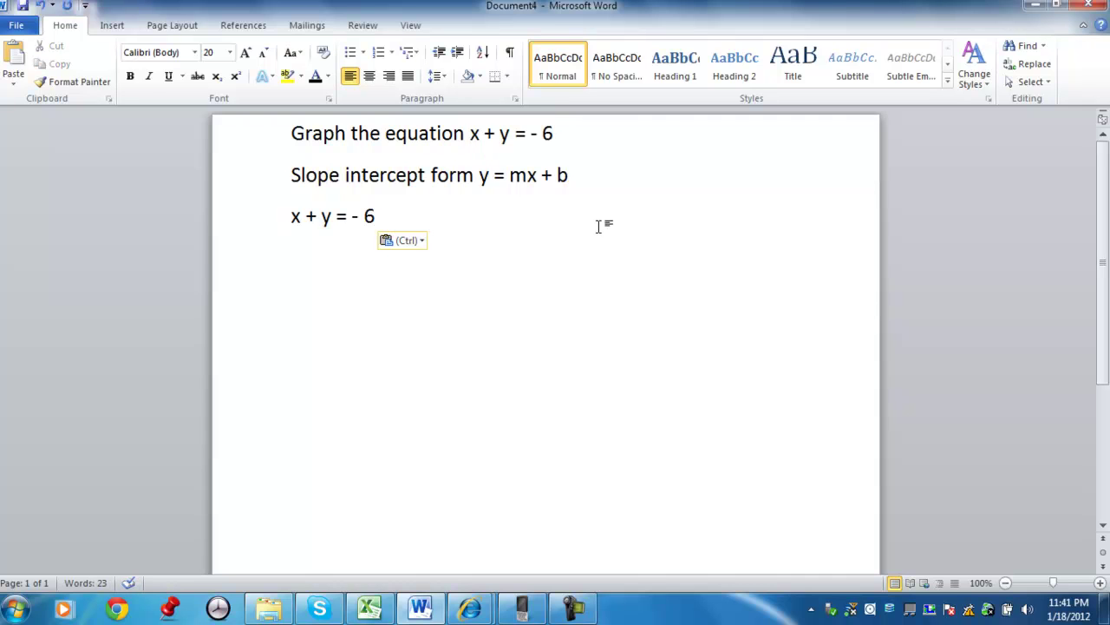
key(Return)
drag(385, 213, 287, 226)
key(ctrl+c)
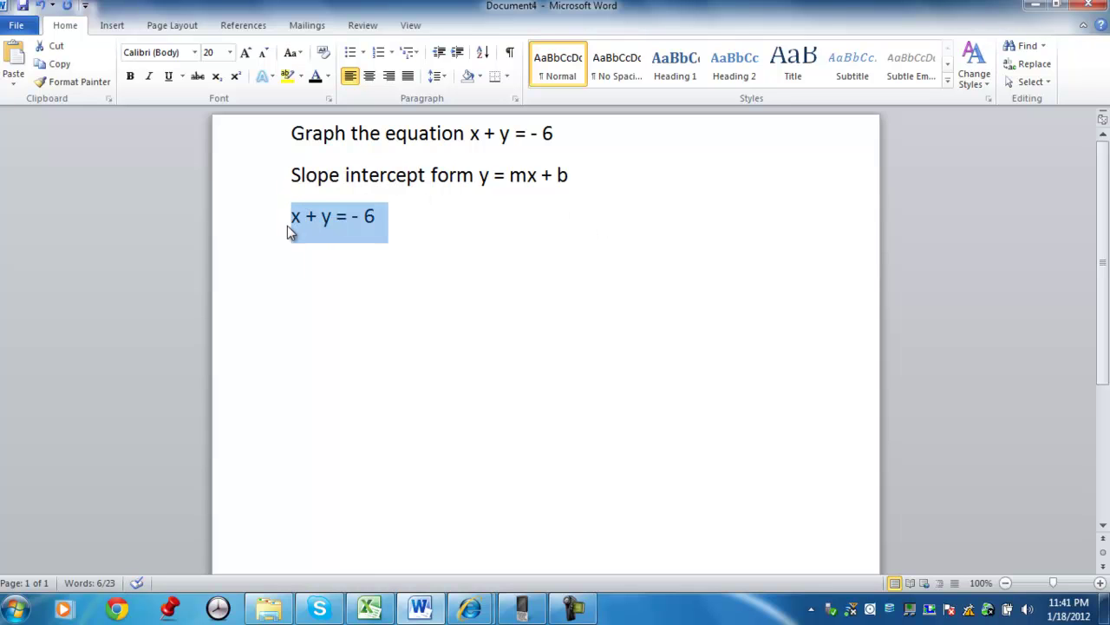
click(387, 259)
key(ctrl+v)
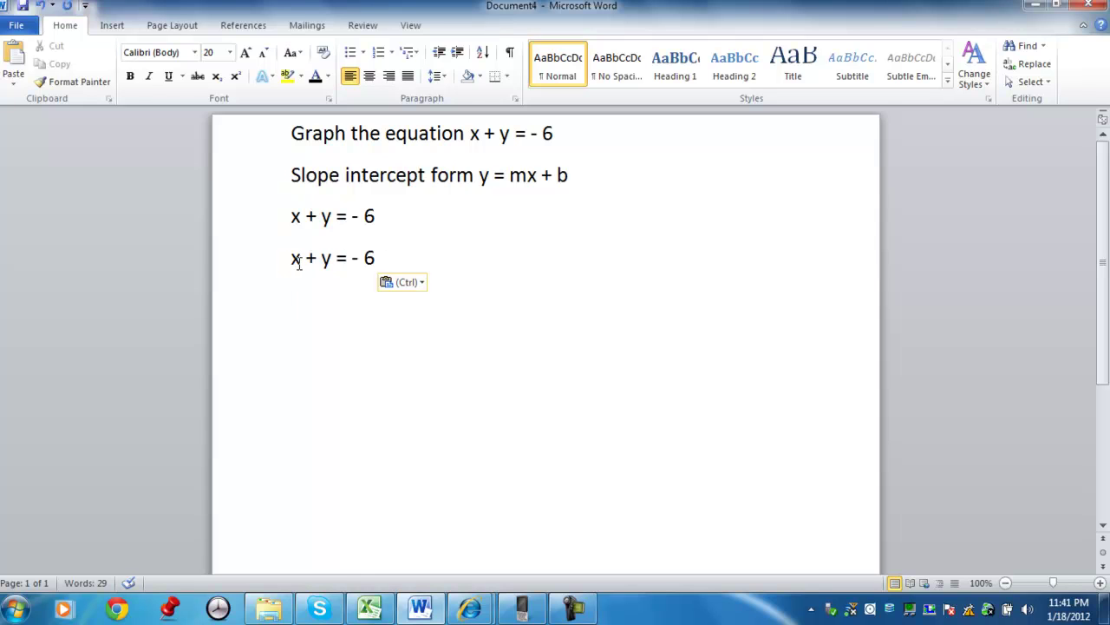
Edit the second copy to subtract x from both sides: x + y - x = - 6 – x
click(338, 259)
text(- )
text(x)
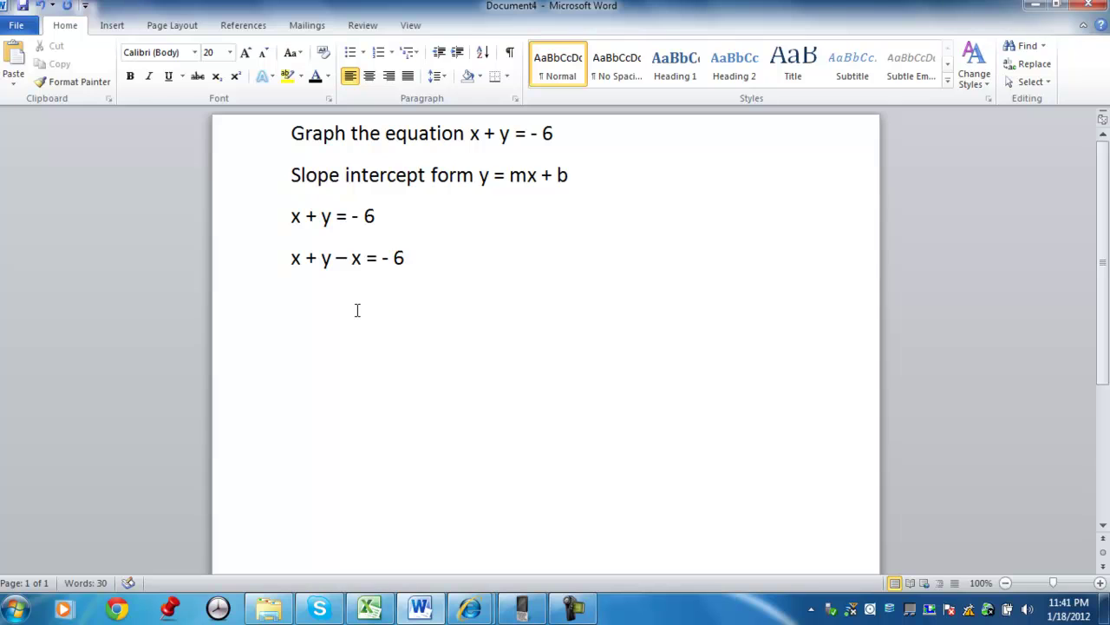
click(422, 266)
text(- 6 – x)
key(Return)
Duplicate that line and move the – x term next to the first x: x – x + y = - 6 – x
click(262, 283)
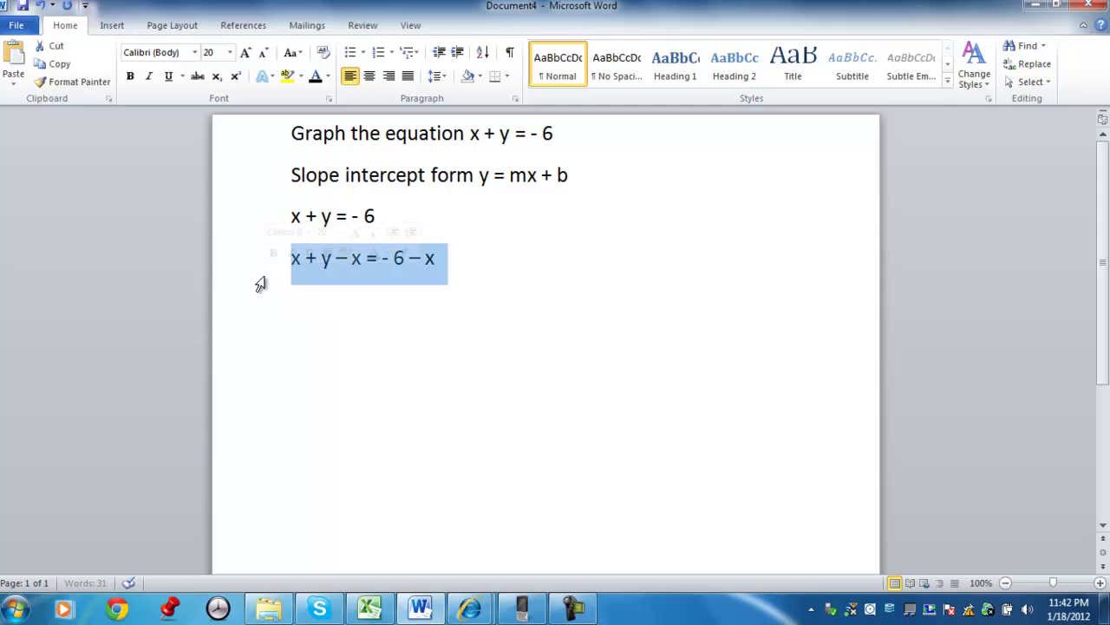
key(ctrl+c)
click(317, 289)
key(ctrl+v)
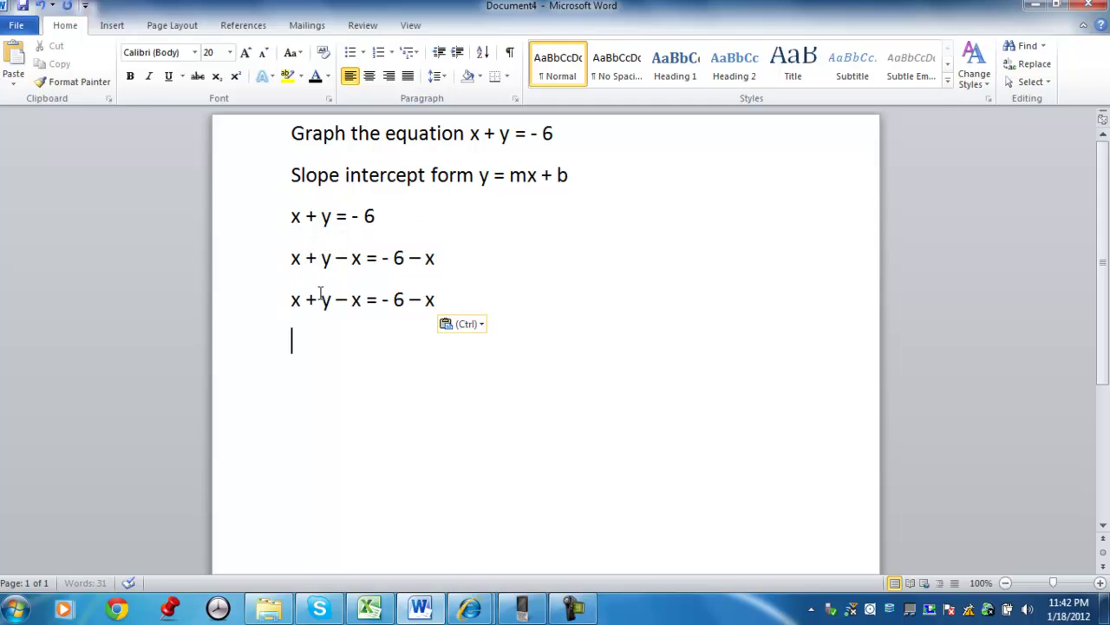
drag(364, 300, 338, 299)
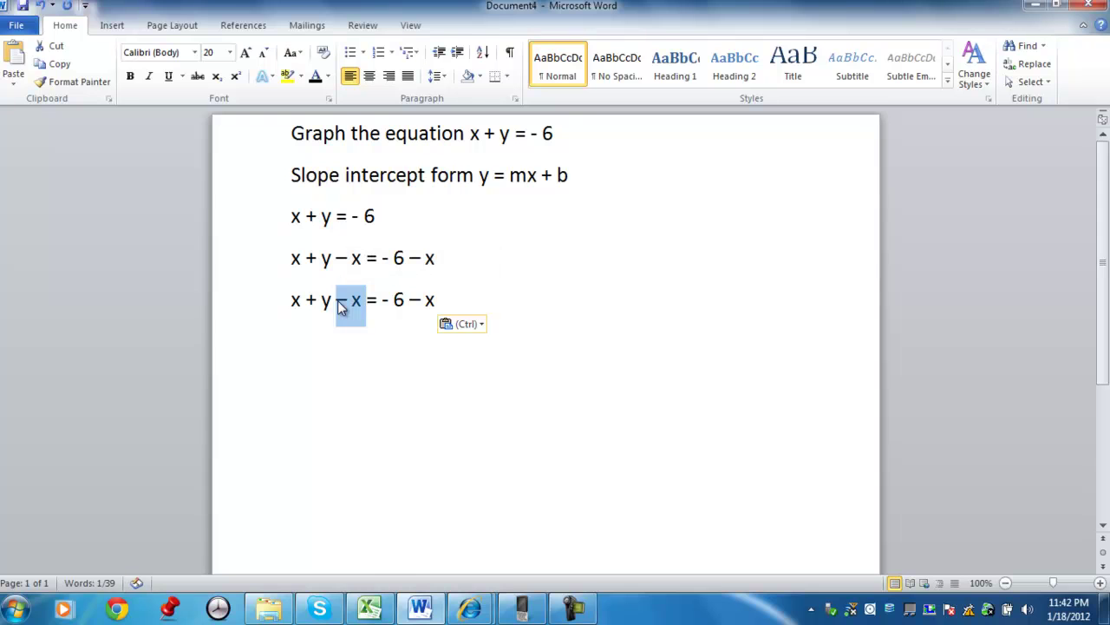
key(Delete)
key(ctrl+v)
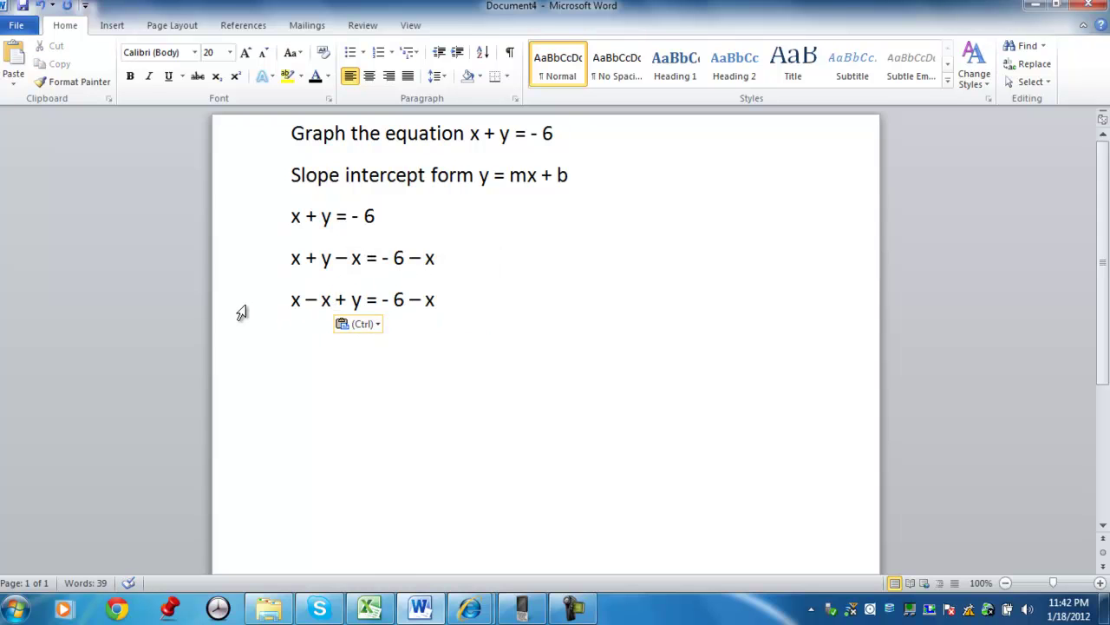
Duplicate the line and delete 'x – x +' so it reads y = - 6 – x
click(241, 311)
key(ctrl+c)
click(320, 348)
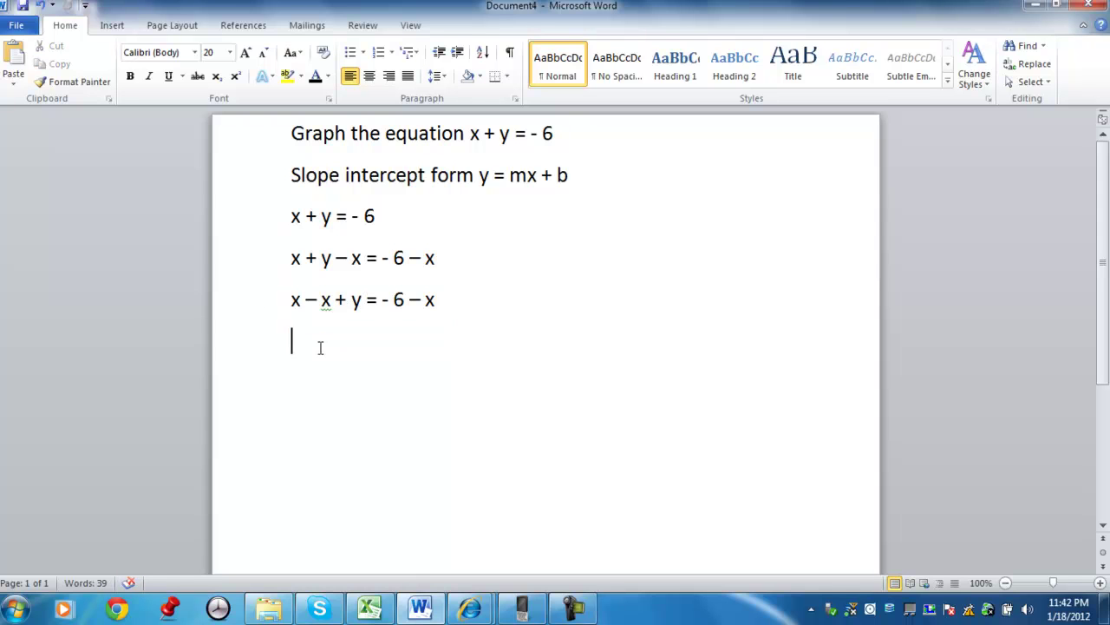
key(ctrl+v)
drag(336, 344, 293, 344)
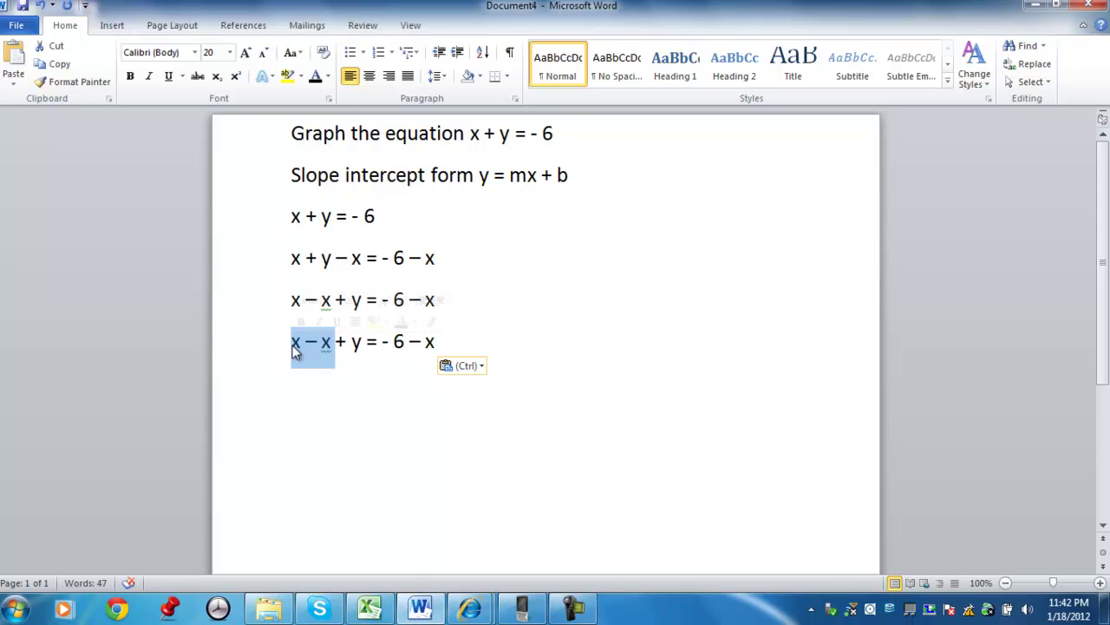
key(Delete)
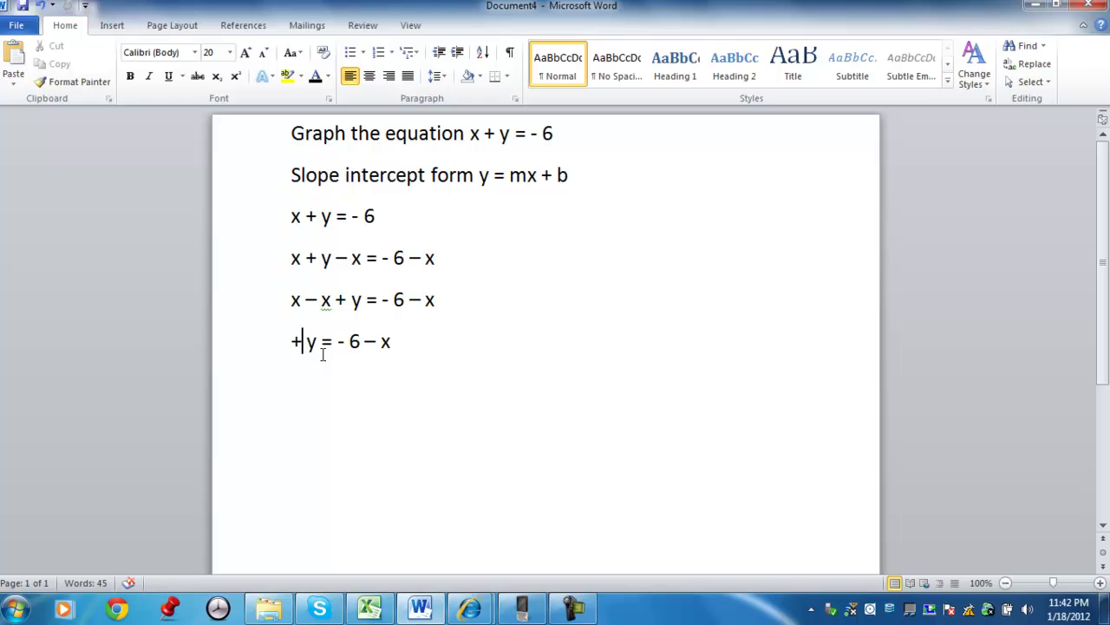
key(BackSpace)
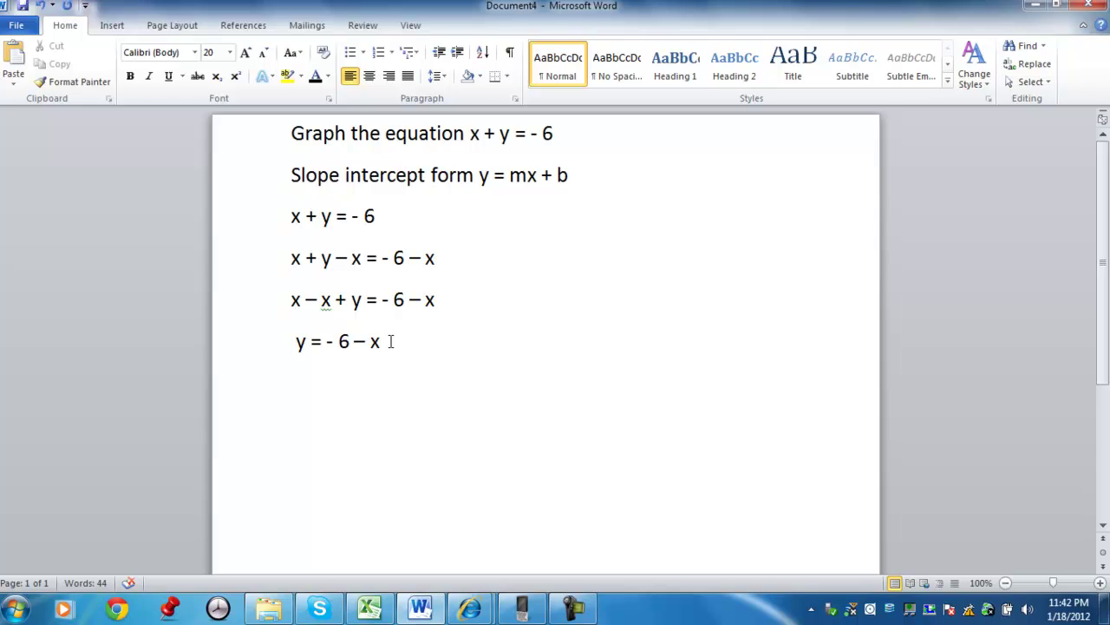
Paste a copy of y = - 6 – x below and move the - 6 term to the end
drag(391, 341, 293, 341)
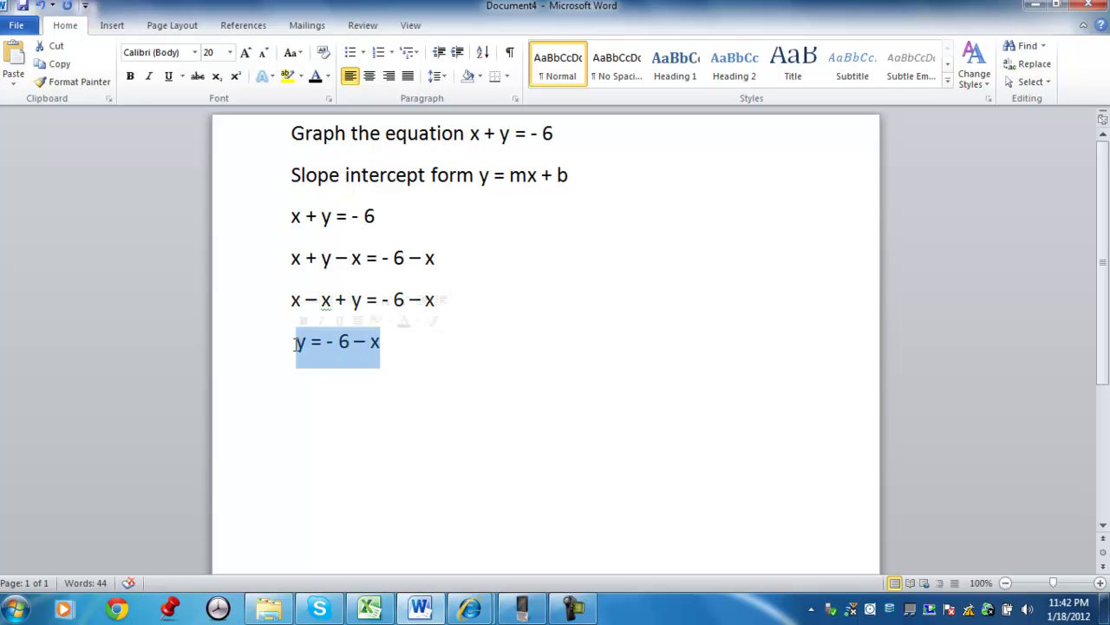
click(328, 369)
key(ctrl+v)
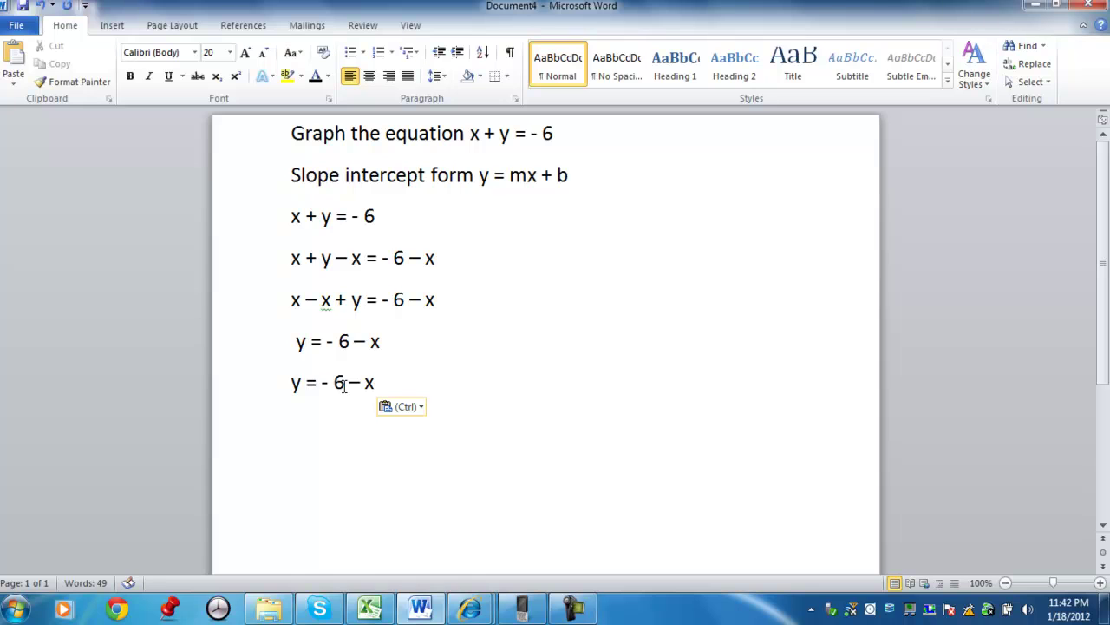
drag(348, 384, 325, 388)
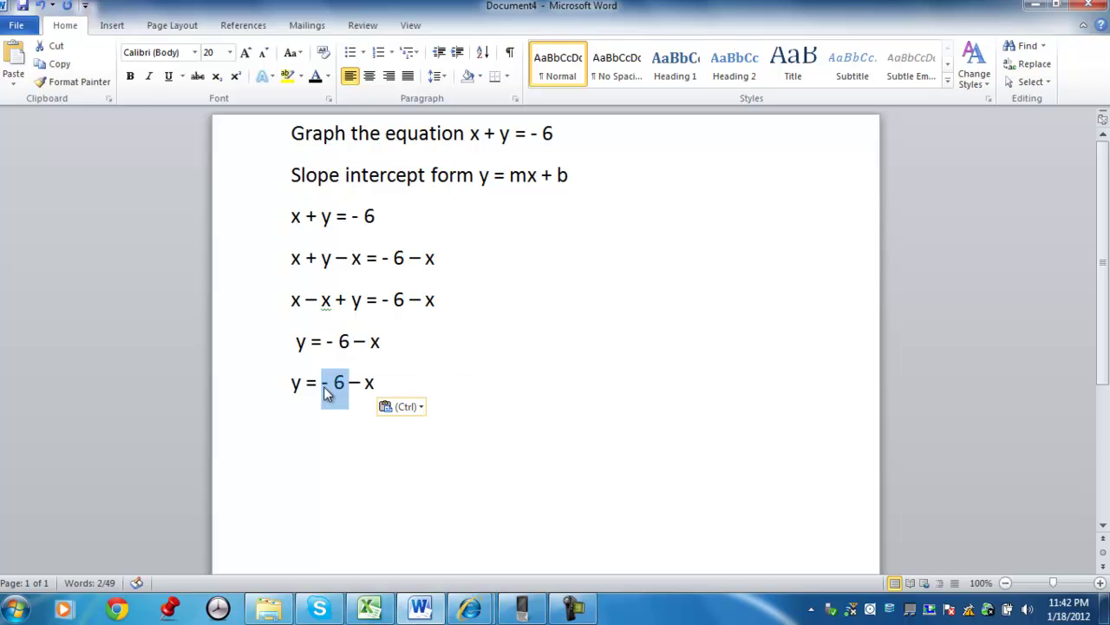
key(Delete)
click(363, 386)
key(ctrl+v)
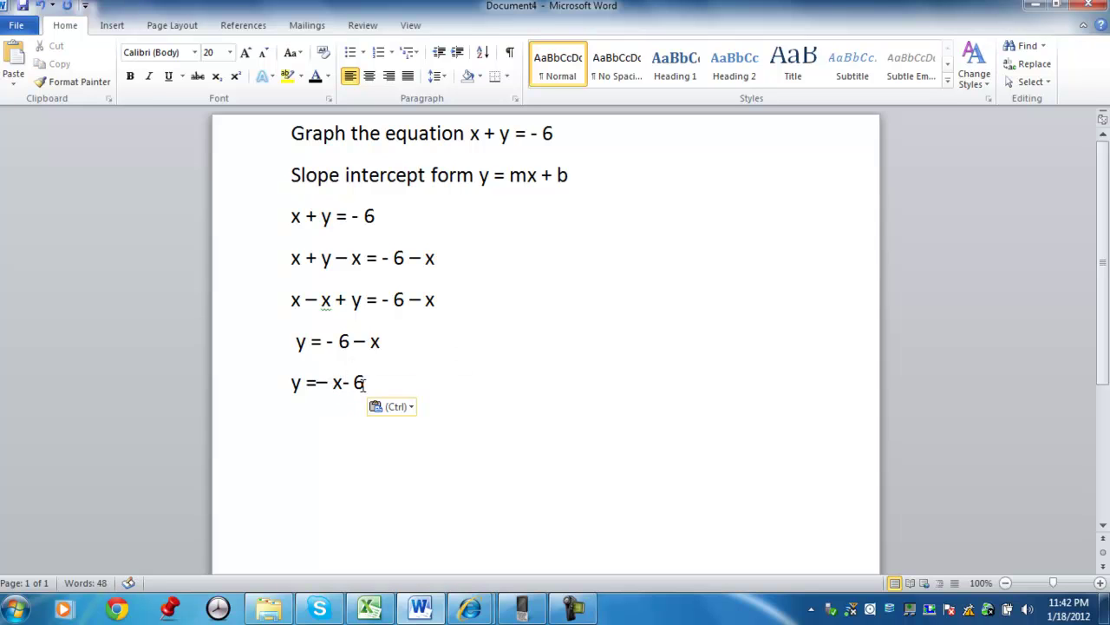
Fix the minus signs so the new line reads y = - x - 6
click(334, 383)
key(BackSpace)
text(-)
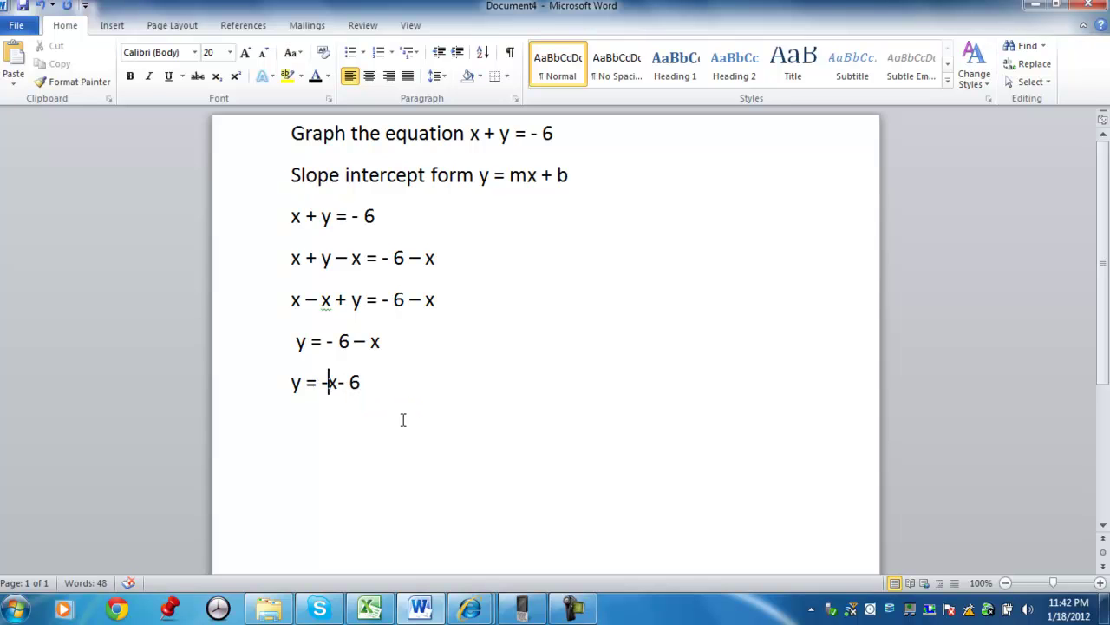
click(370, 385)
drag(351, 383, 345, 383)
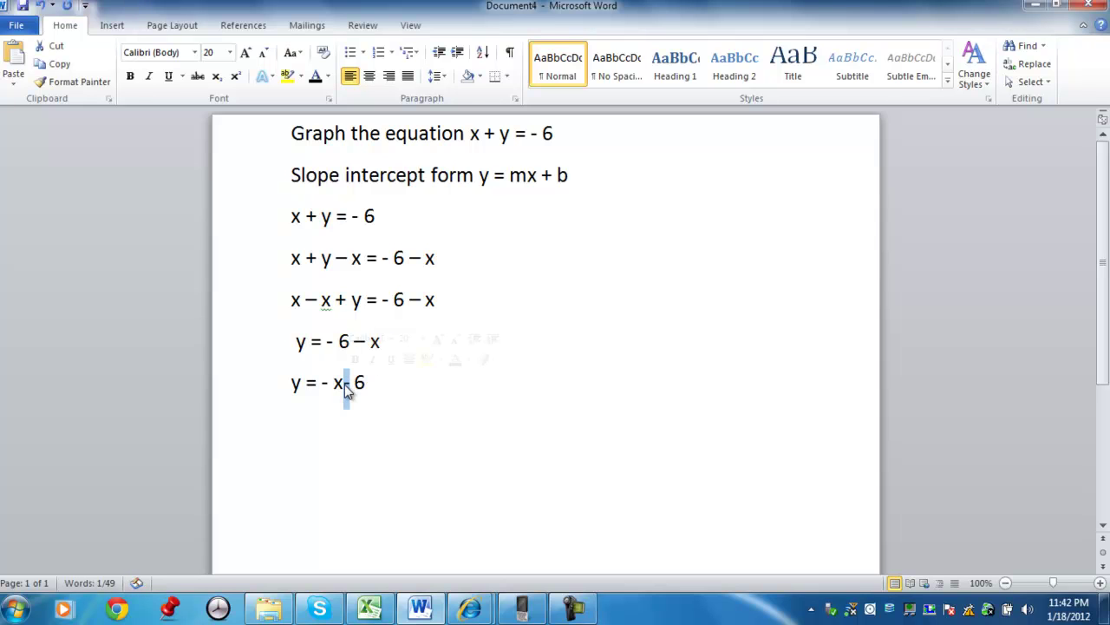
text(-)
click(350, 382)
Add a copy below rewritten as y = - 1x - 6
drag(389, 381, 309, 386)
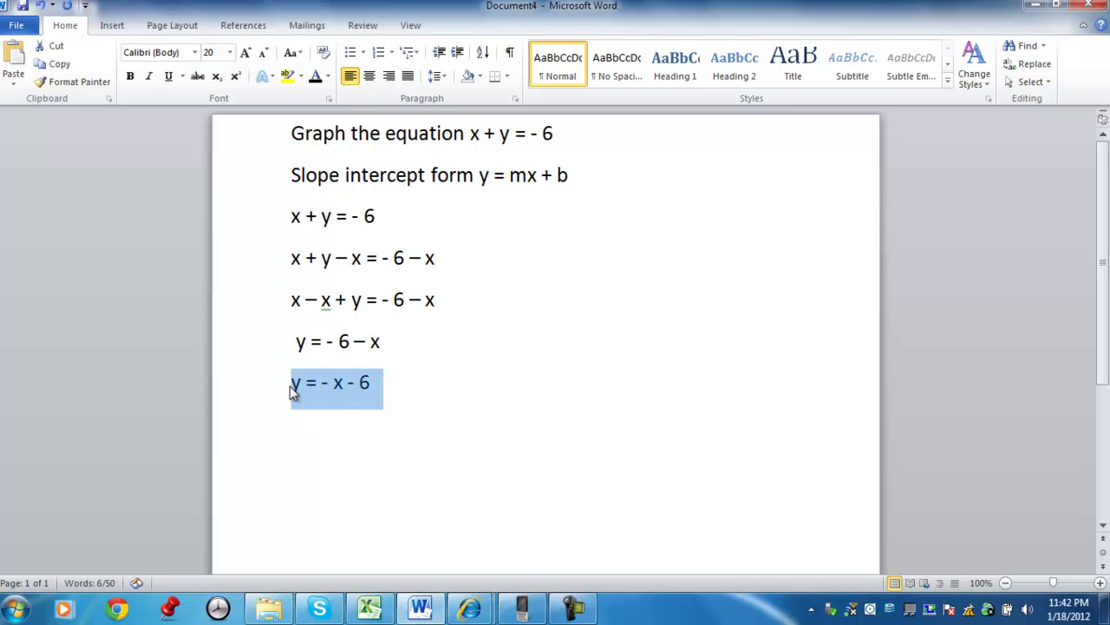
click(335, 407)
key(ctrl+v)
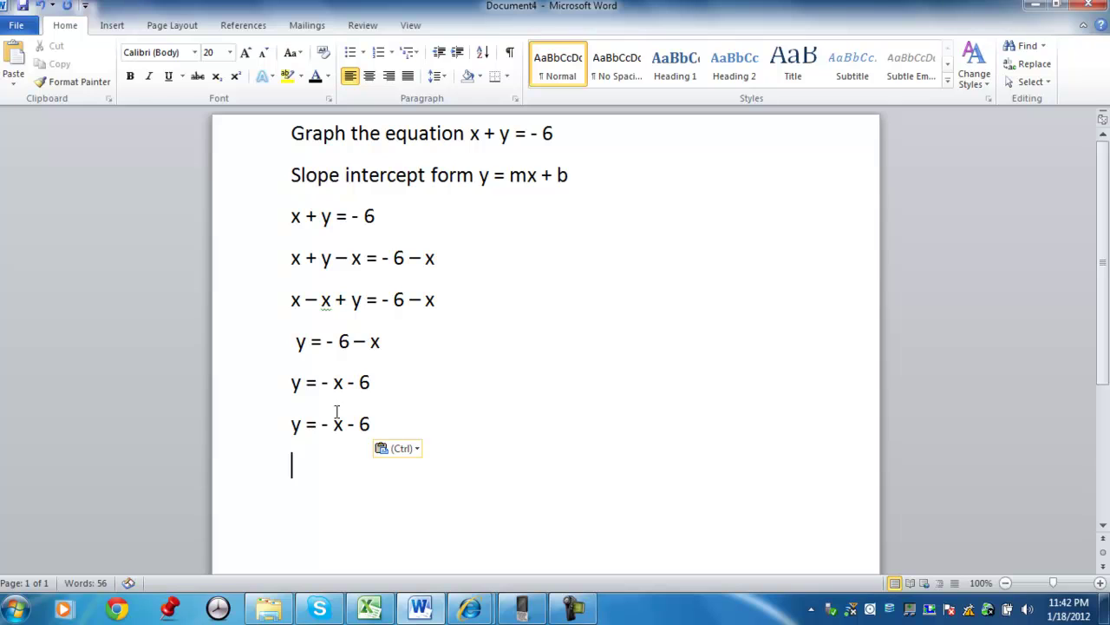
text(1)
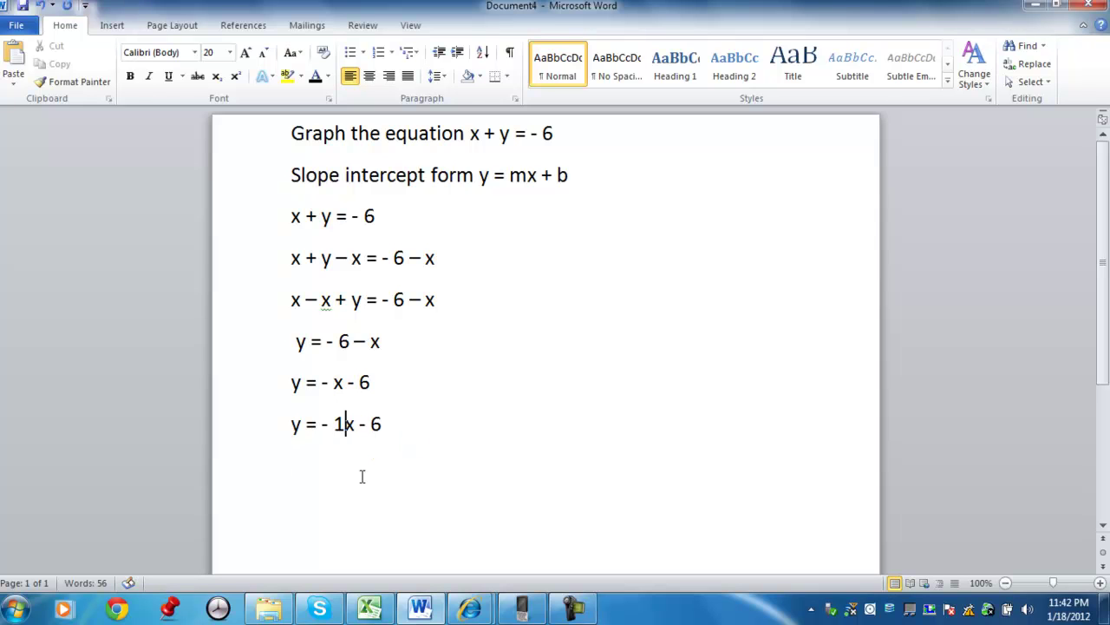
click(414, 431)
Type the lines 'slope =m = -1 = -1/1' and 'y-intercept = (0,b) = (0,-6)'
key(Return)
text(slope )
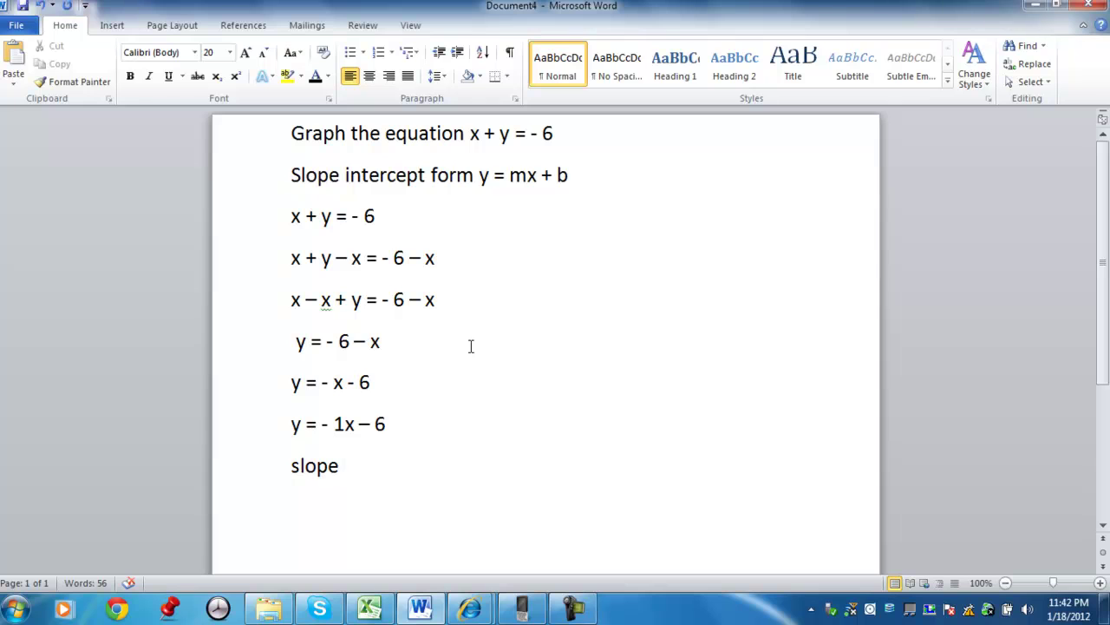
text(=m = -1 = -1/1)
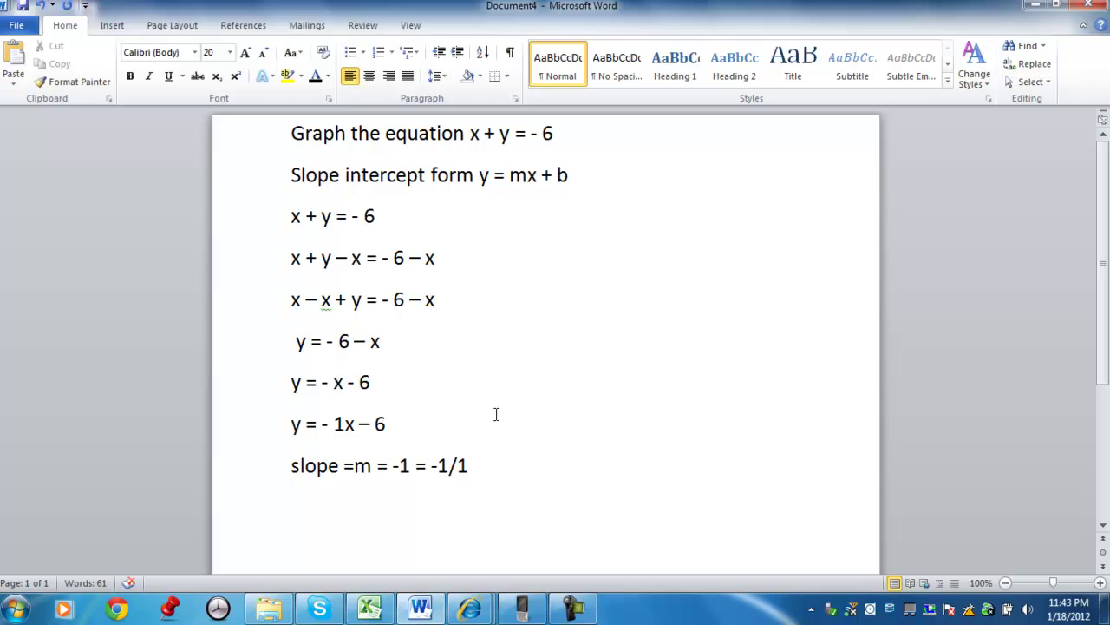
key(Return)
text(y-inter)
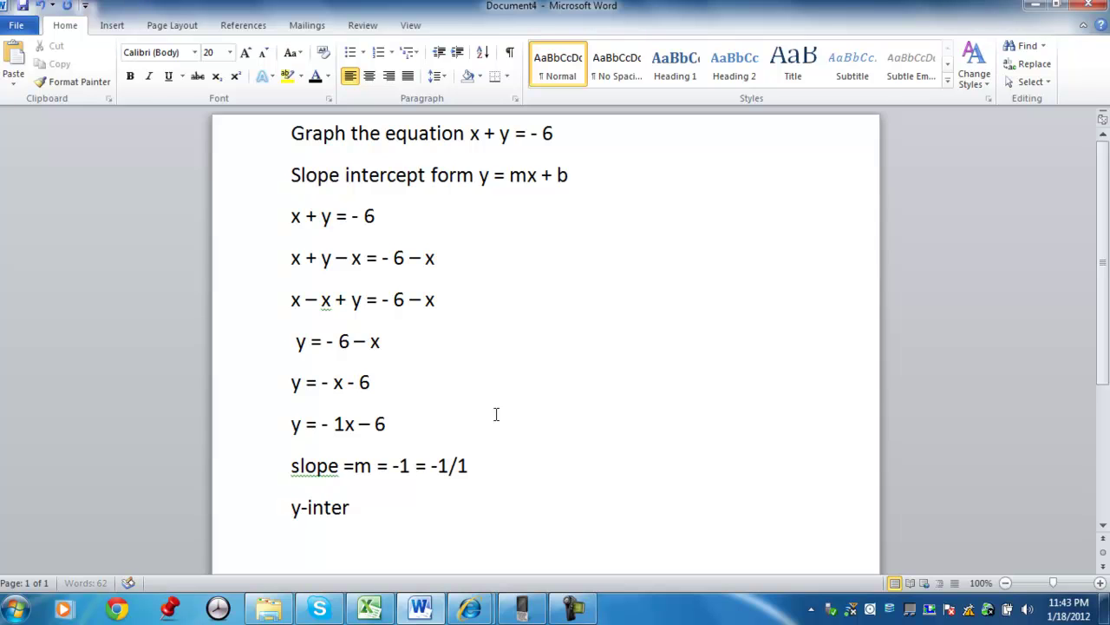
text(cept )
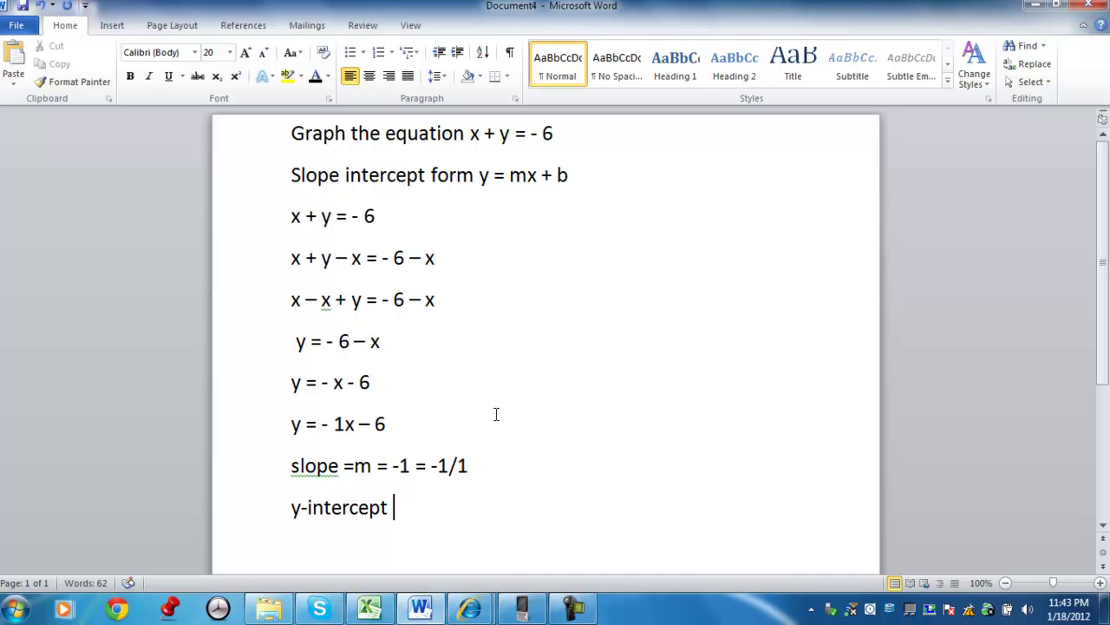
text(= (0,b)
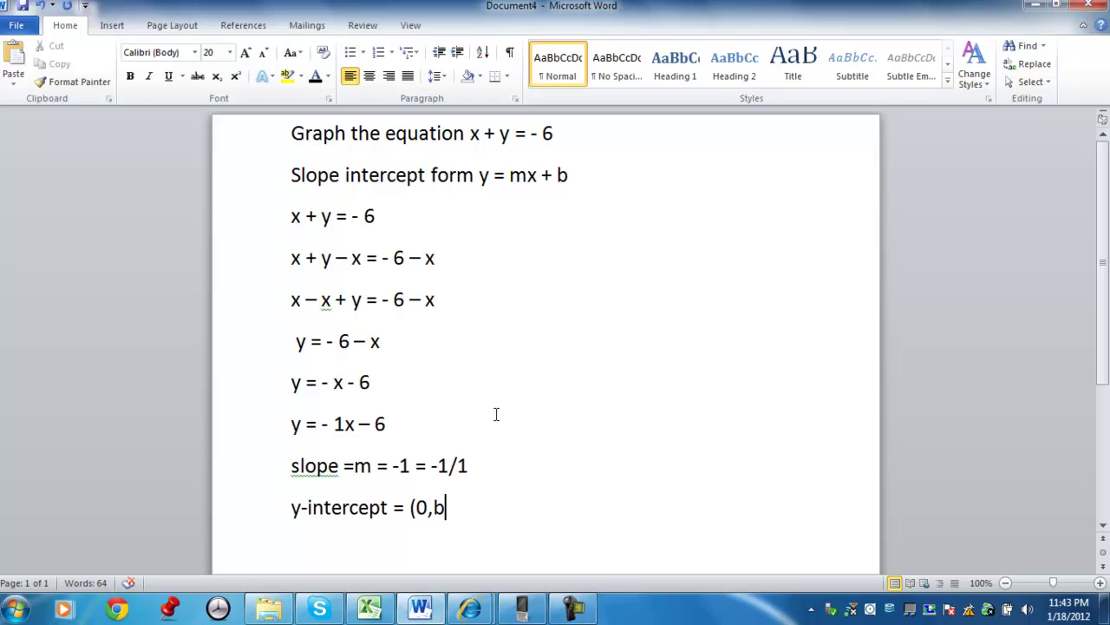
text() = (0,-6))
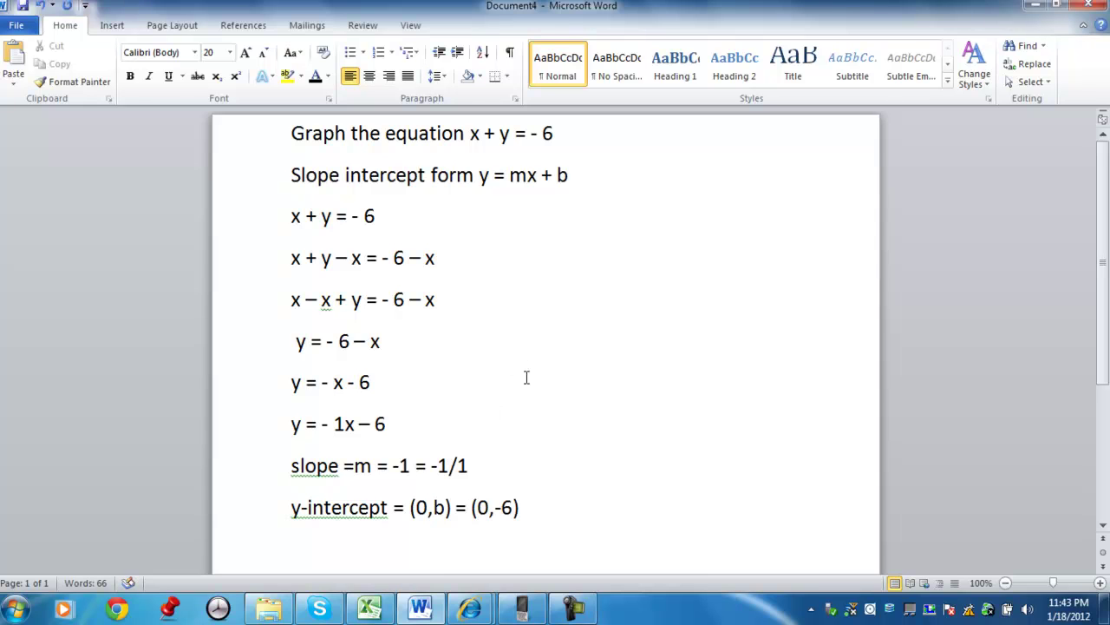
key(Return)
Add 'To find the y-intercept, set x = 0' followed by x + y = - 6 on its own line
scroll(525, 376, down, 1)
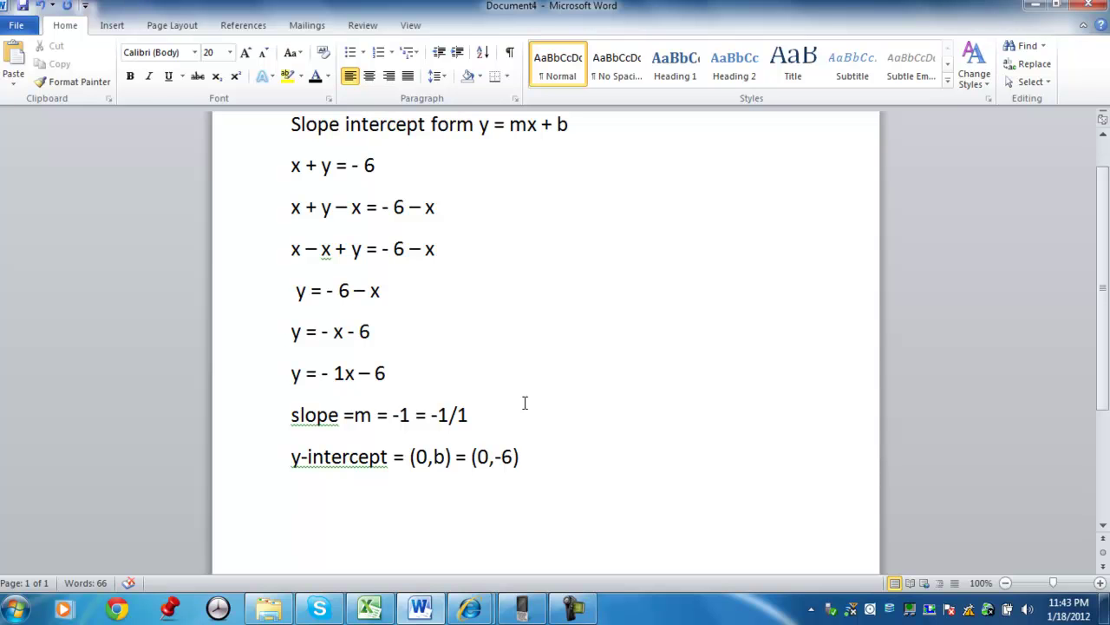
click(530, 471)
key(Return)
drag(399, 174, 292, 169)
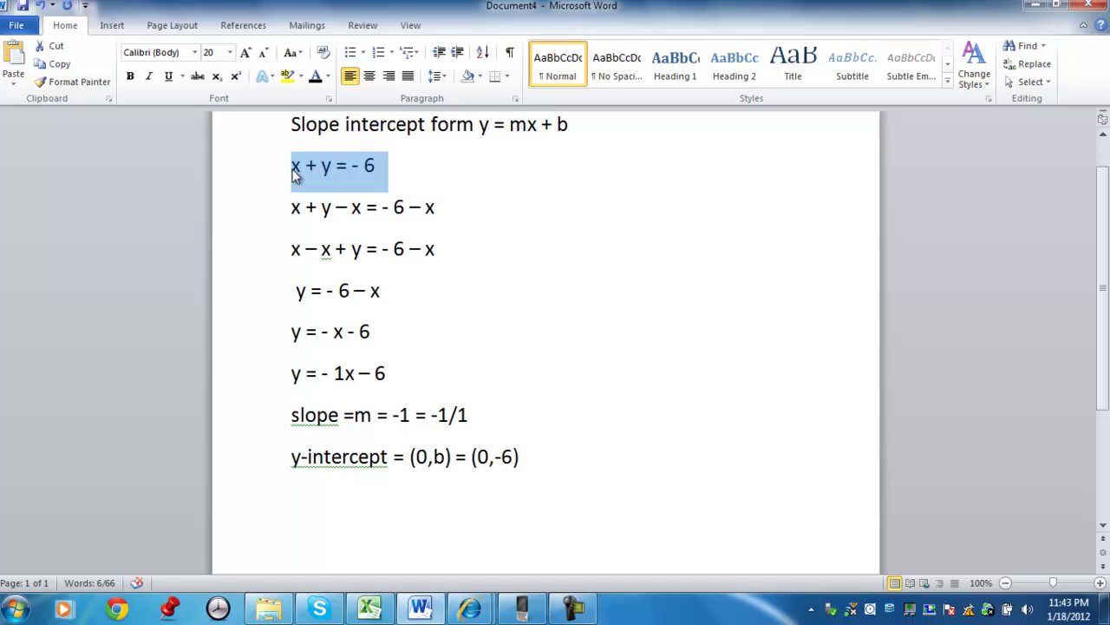
key(ctrl+c)
click(384, 514)
key(ctrl+v)
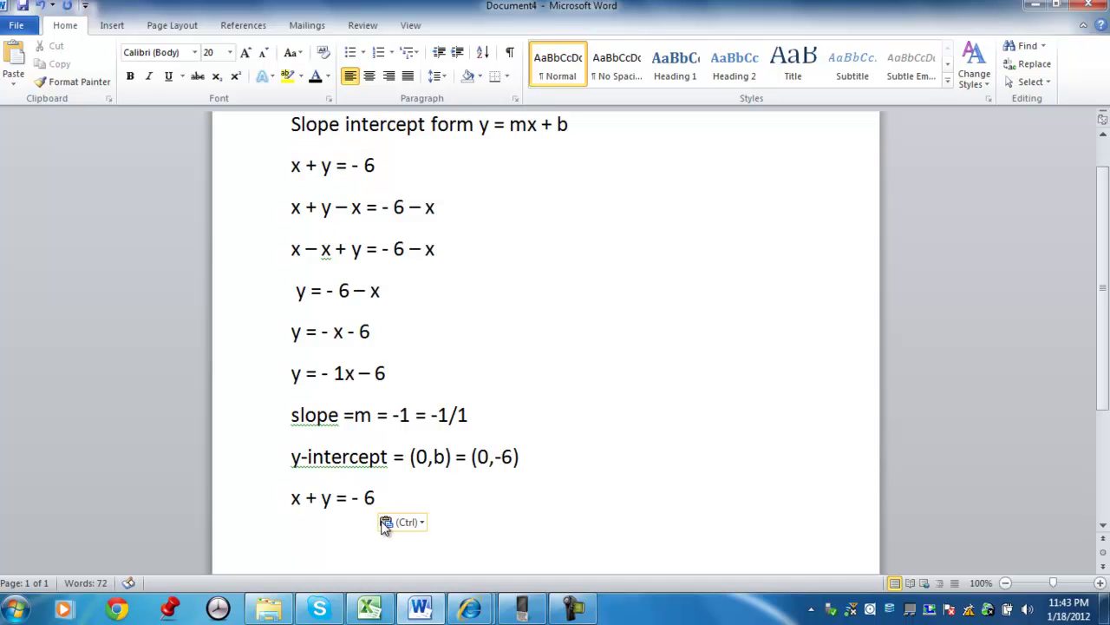
click(292, 497)
text(To find the y-intercept)
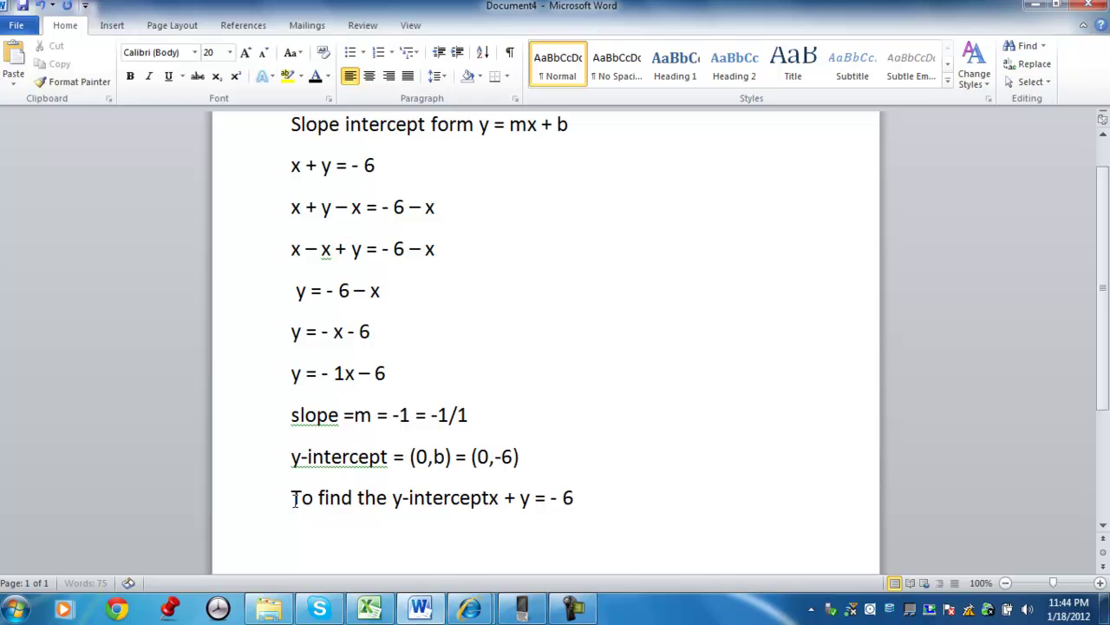
text(, set )
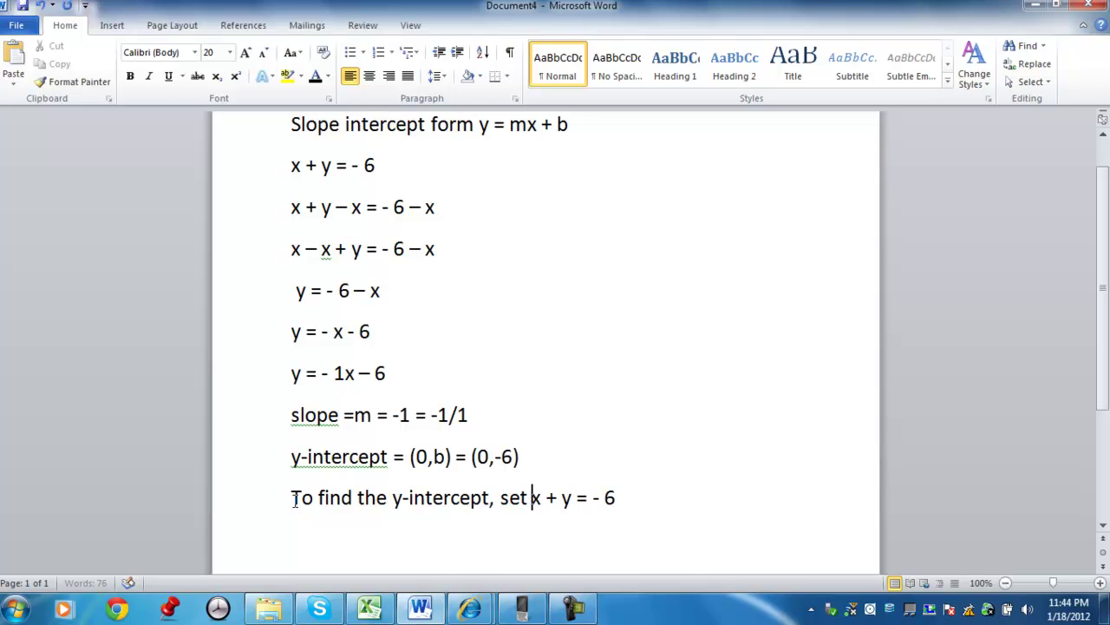
text(x = 0)
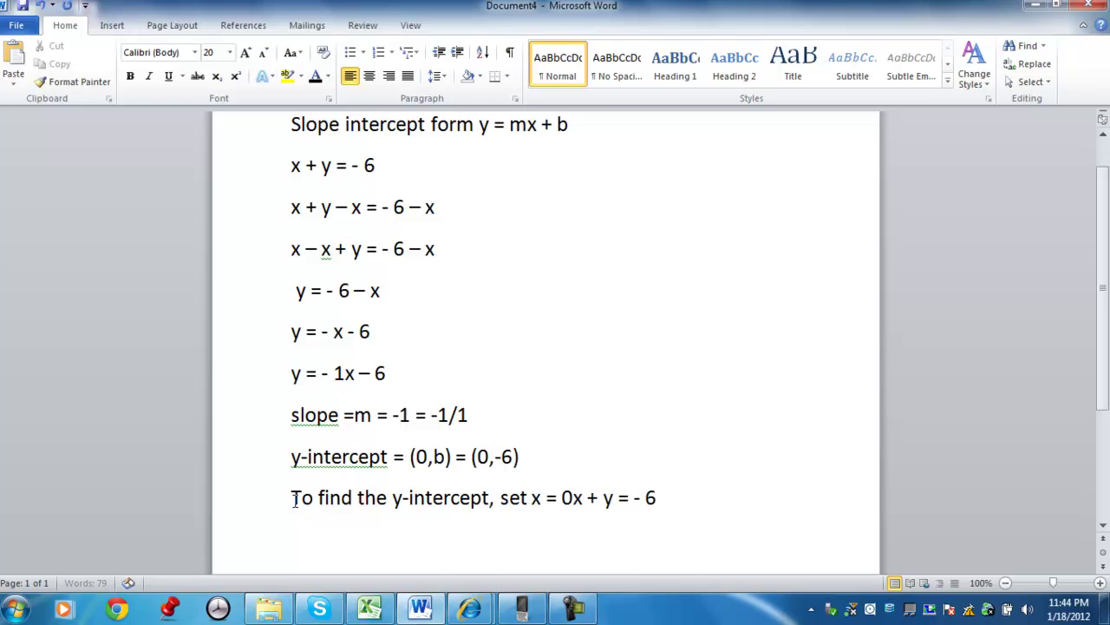
key(Return)
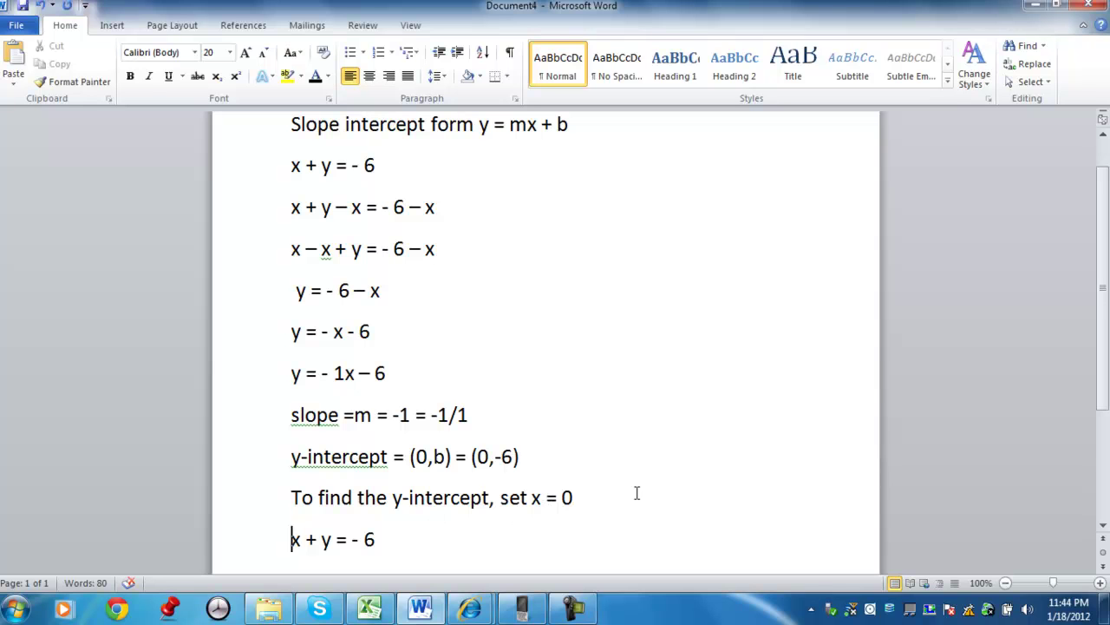
Add copies of the equation edited to 0 + y = - 6 and then y = - 6
drag(1104, 272, 1104, 285)
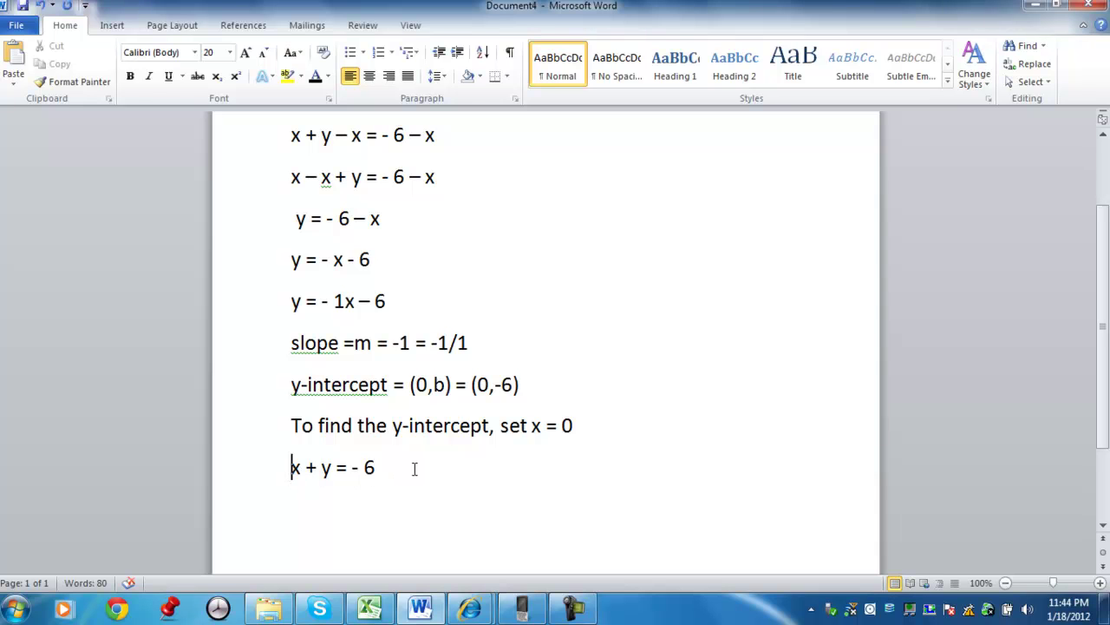
drag(414, 468, 240, 461)
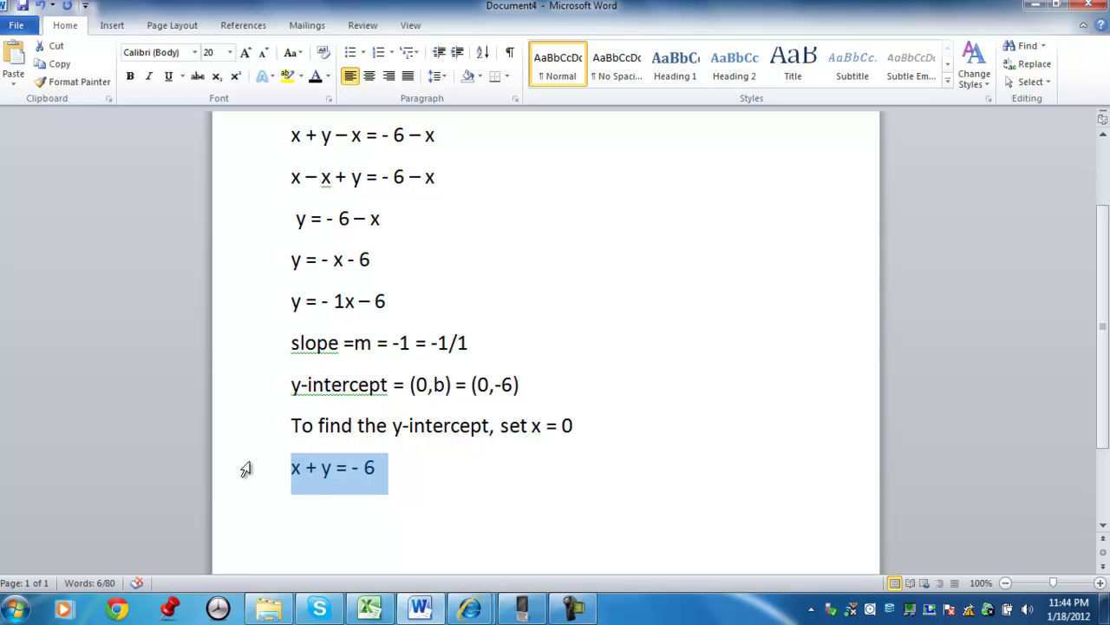
click(315, 496)
key(ctrl+v)
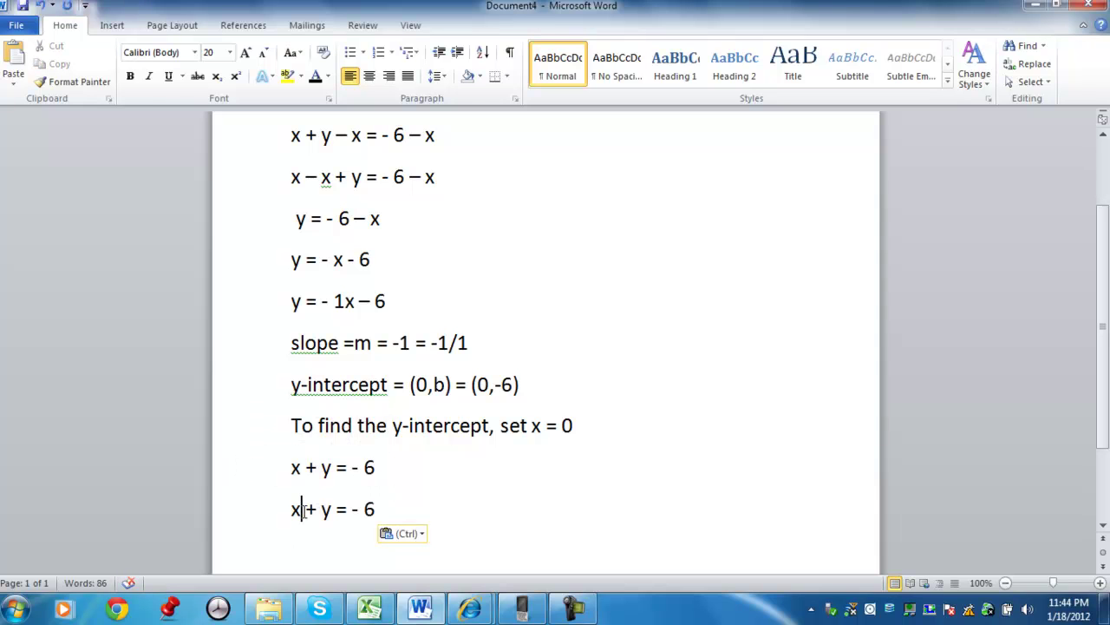
click(302, 509)
key(BackSpace)
text(0)
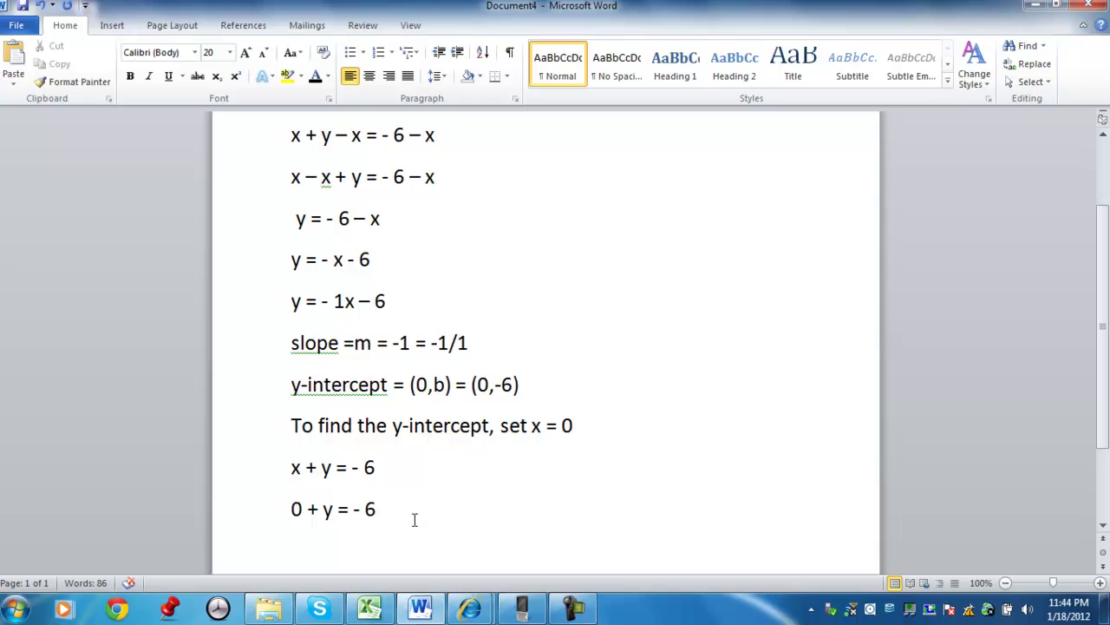
drag(413, 517, 276, 525)
click(325, 550)
key(ctrl+v)
drag(325, 499, 289, 507)
key(BackSpace)
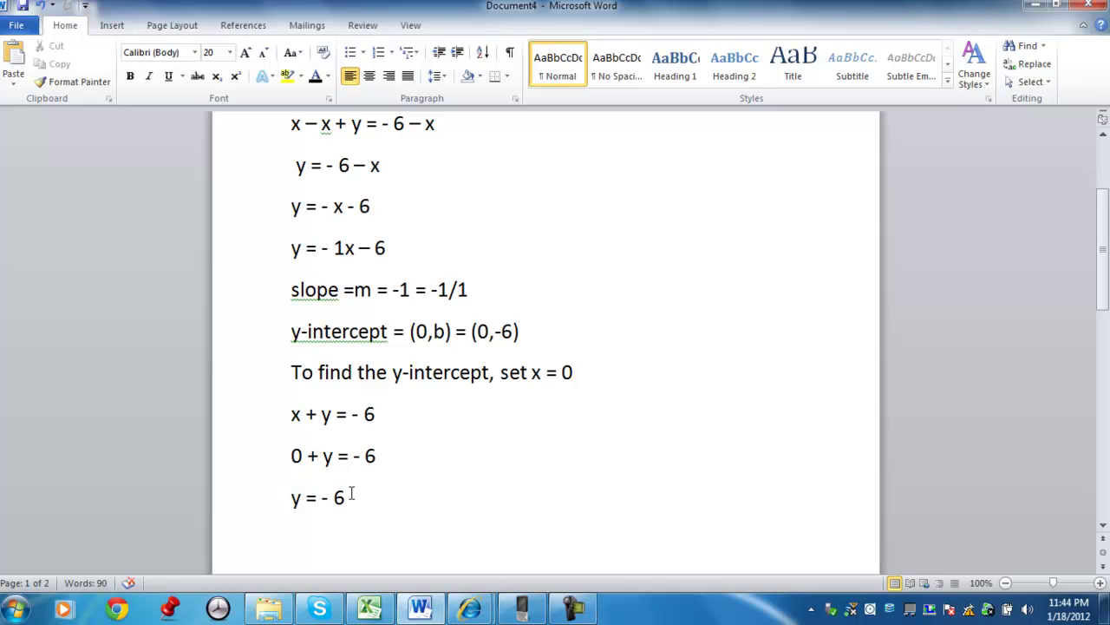
Duplicate the instruction line and change it to 'To find the x-intercept, set y = 0'
click(235, 380)
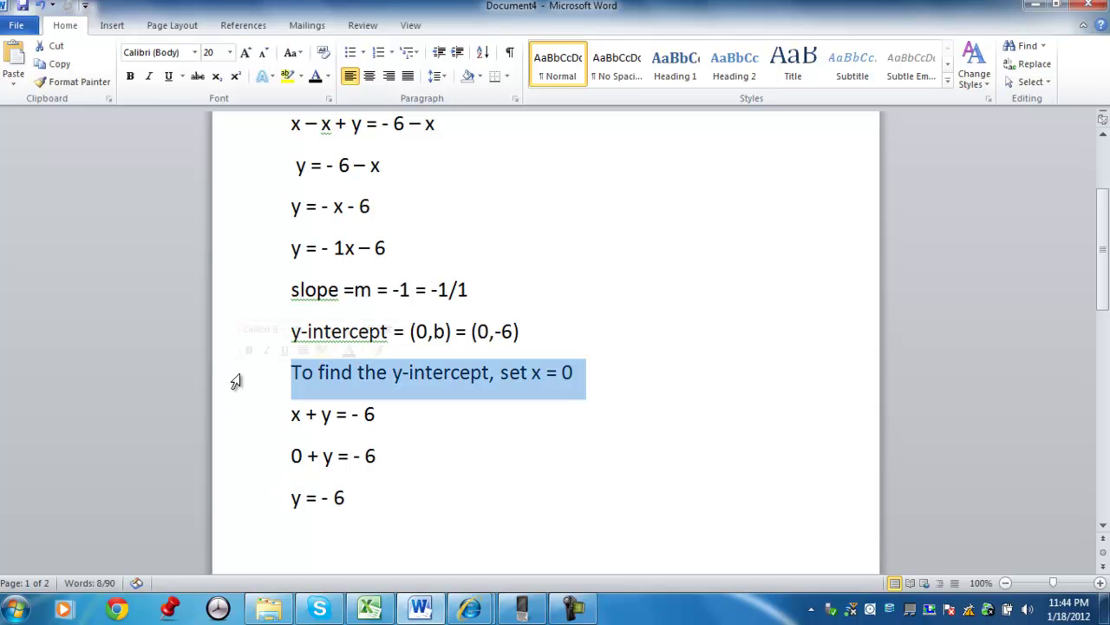
key(ctrl+c)
click(317, 543)
key(ctrl+v)
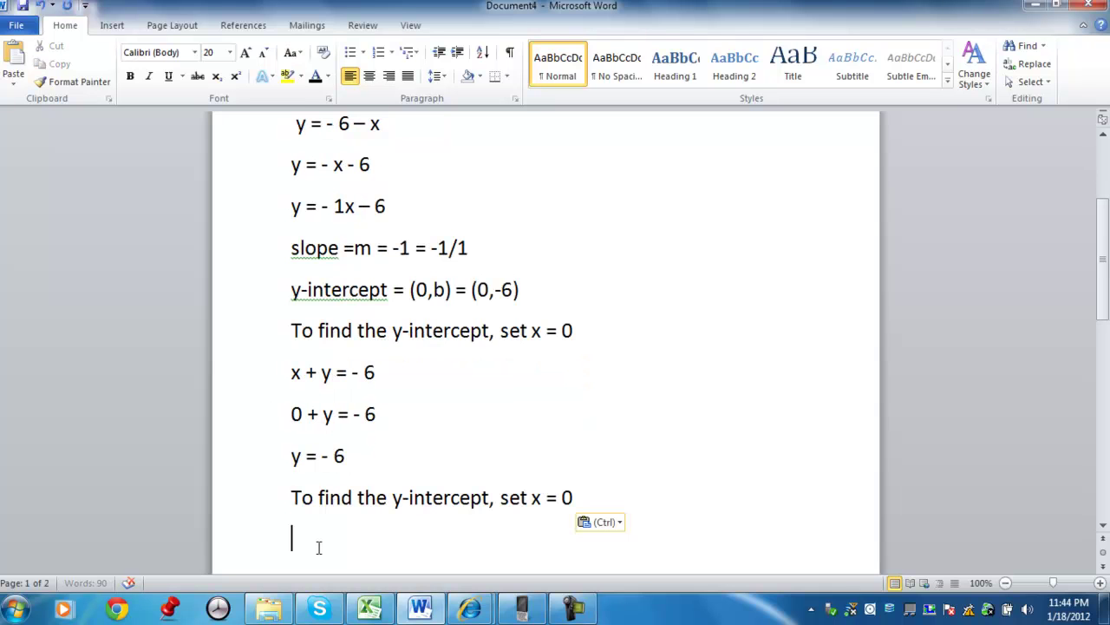
click(404, 504)
key(BackSpace)
text(x)
click(543, 499)
key(BackSpace)
text(y)
click(604, 493)
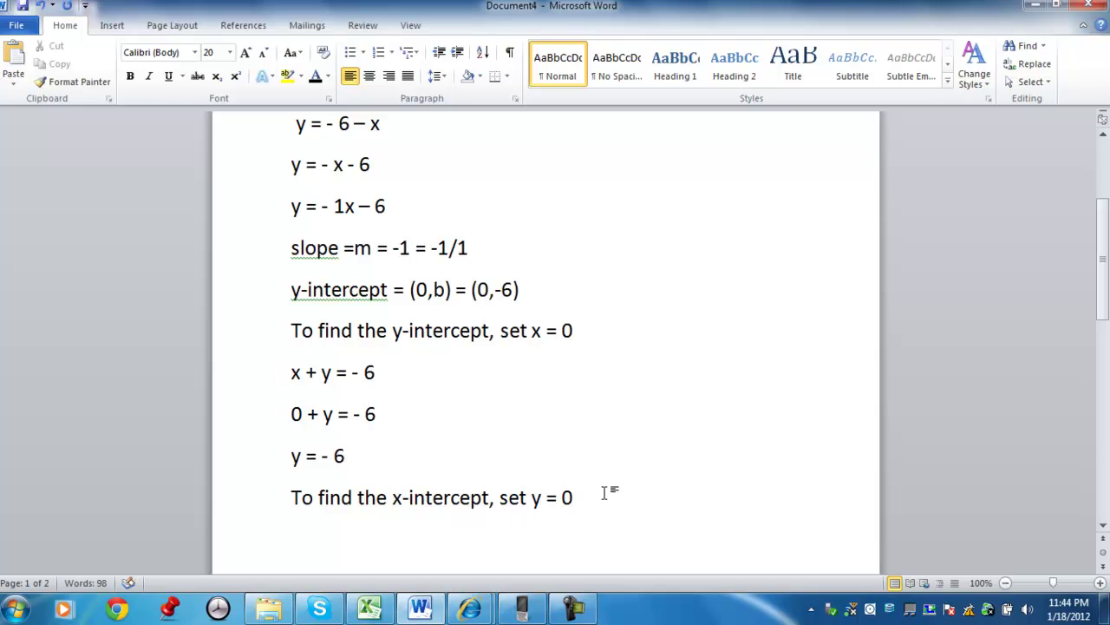
Paste x + y = - 6 below, plus a copy edited to x + 0 = - 6
click(238, 387)
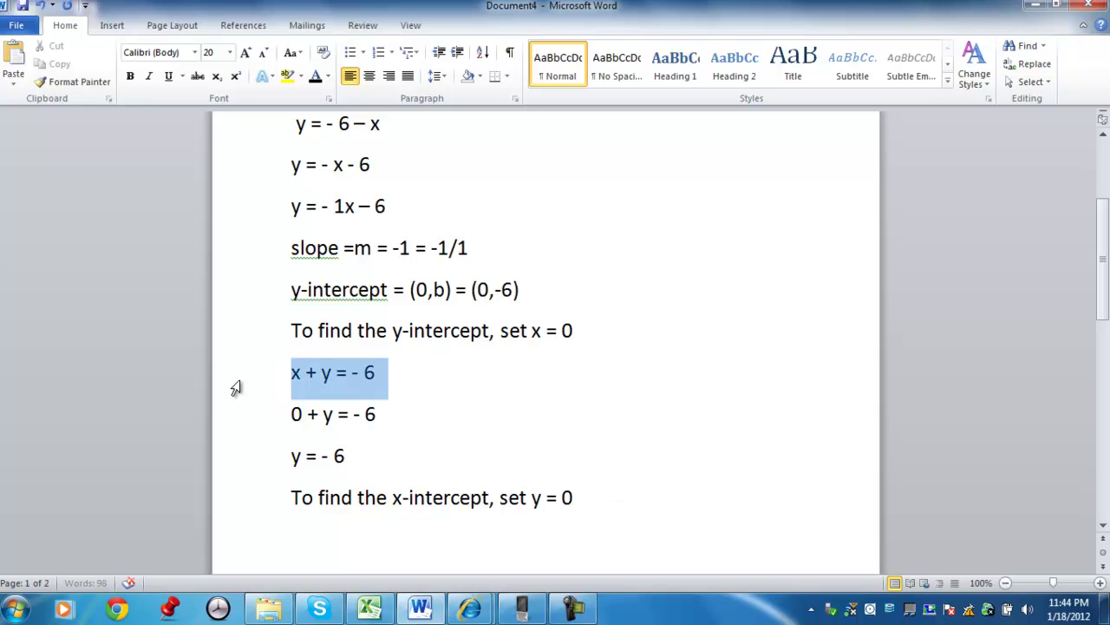
click(331, 535)
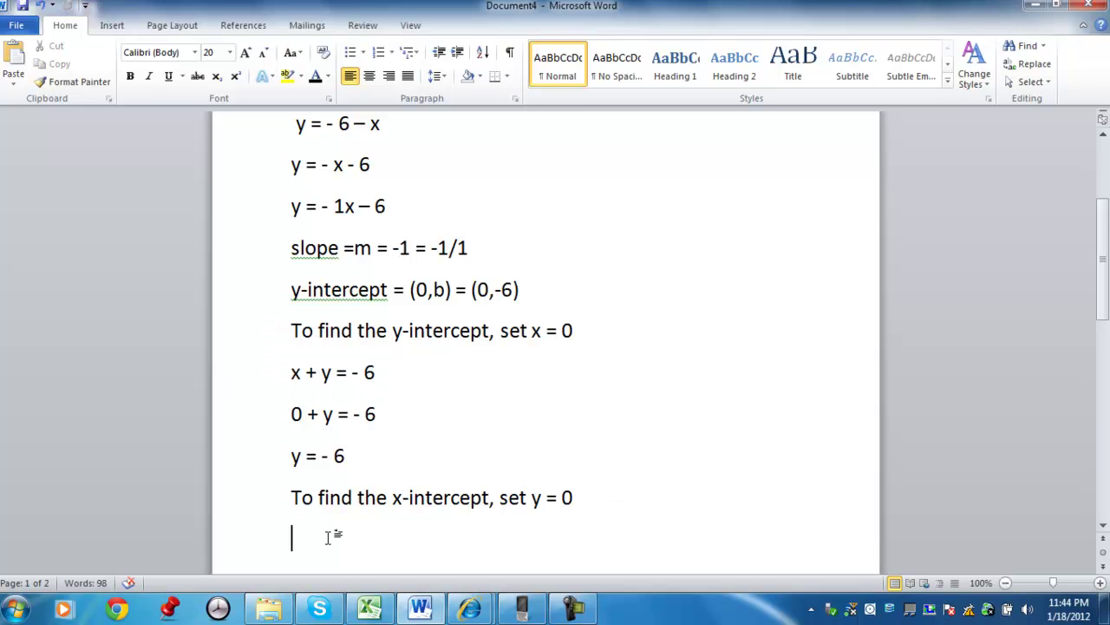
key(ctrl+v)
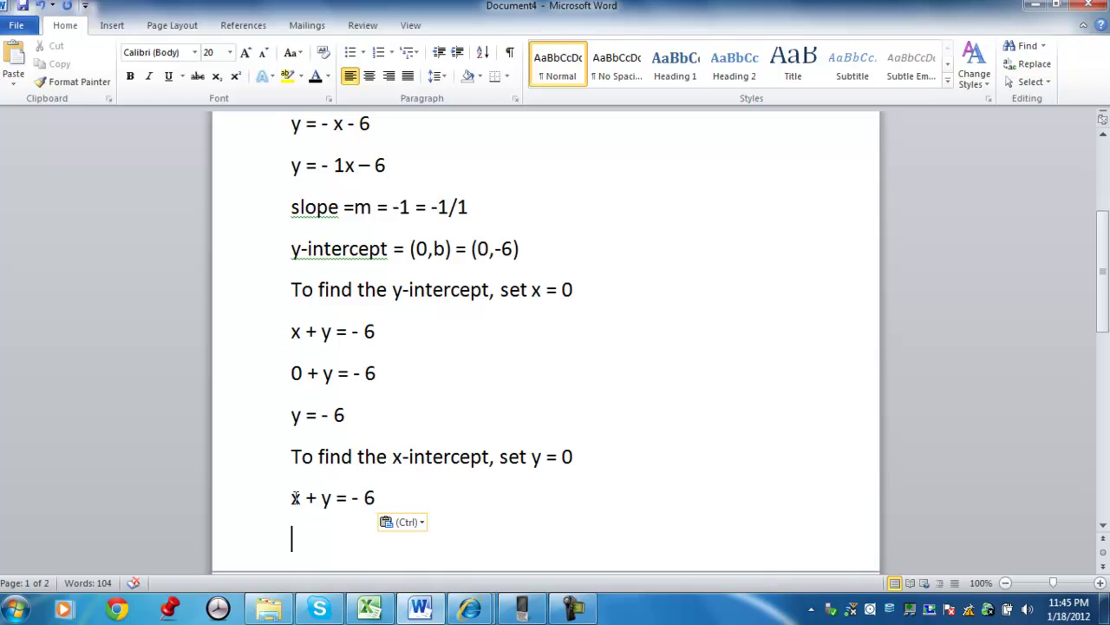
click(268, 504)
click(304, 540)
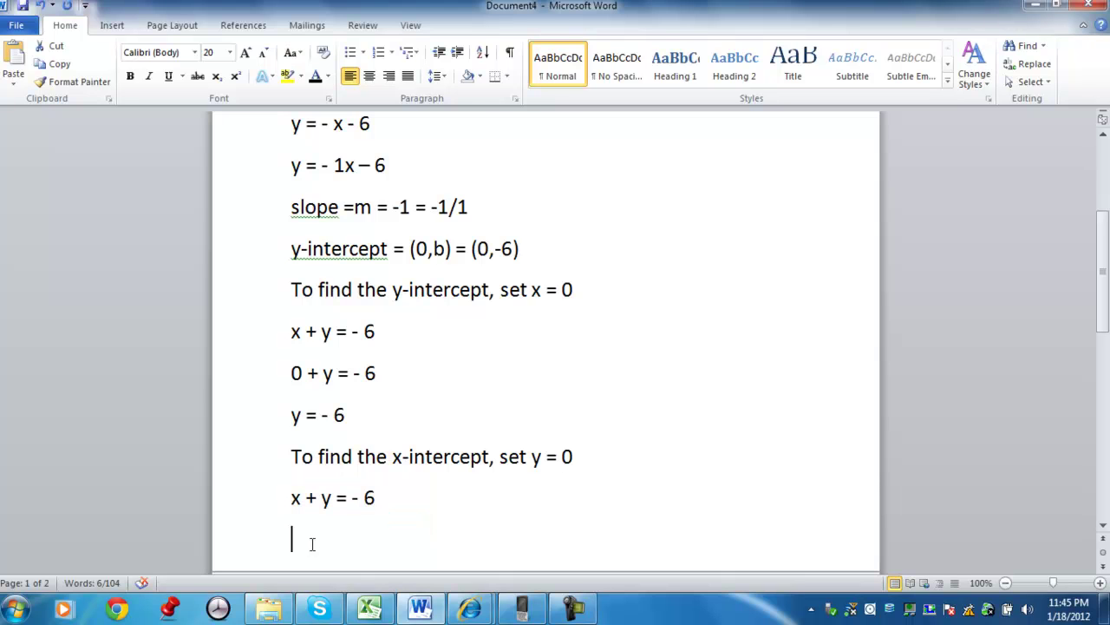
key(ctrl+v)
key(BackSpace)
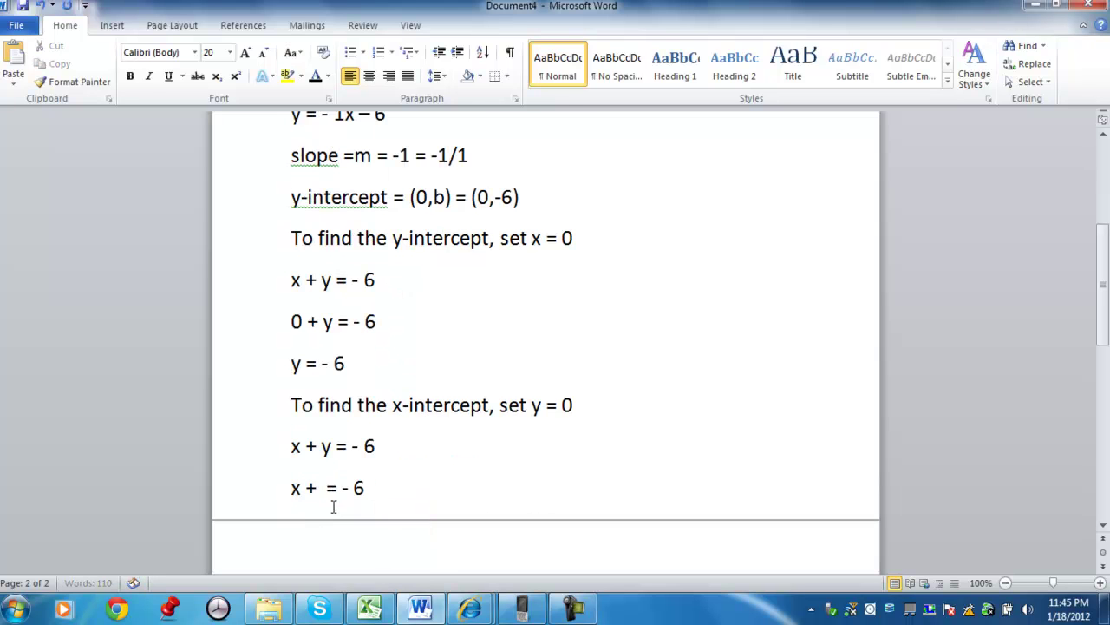
text(0)
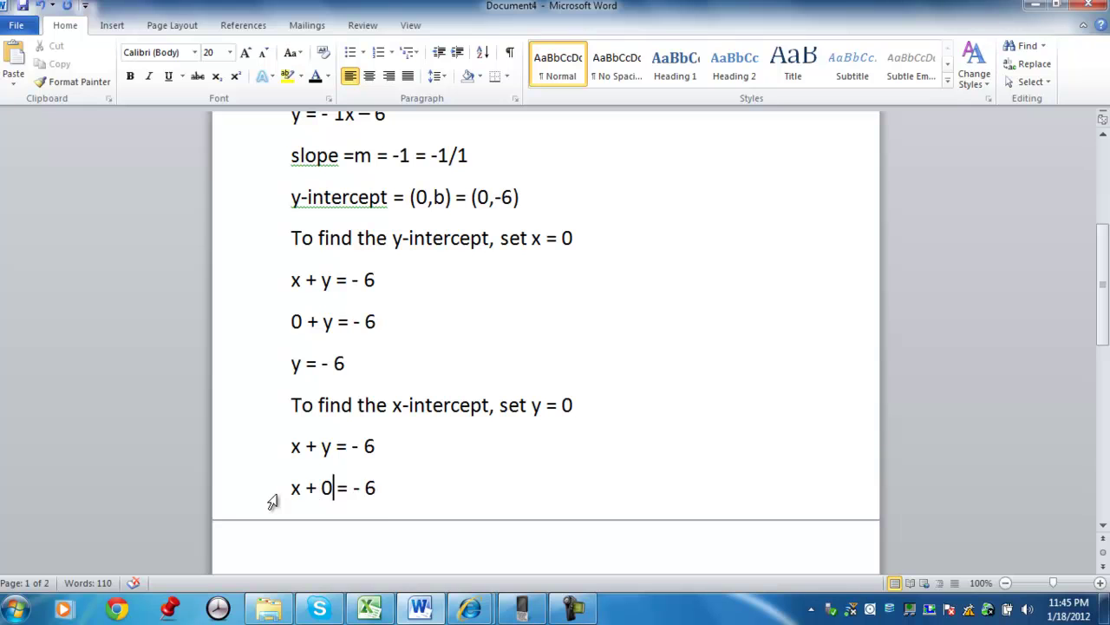
Duplicate x + 0 = - 6 and reduce it to x = - 6
click(272, 501)
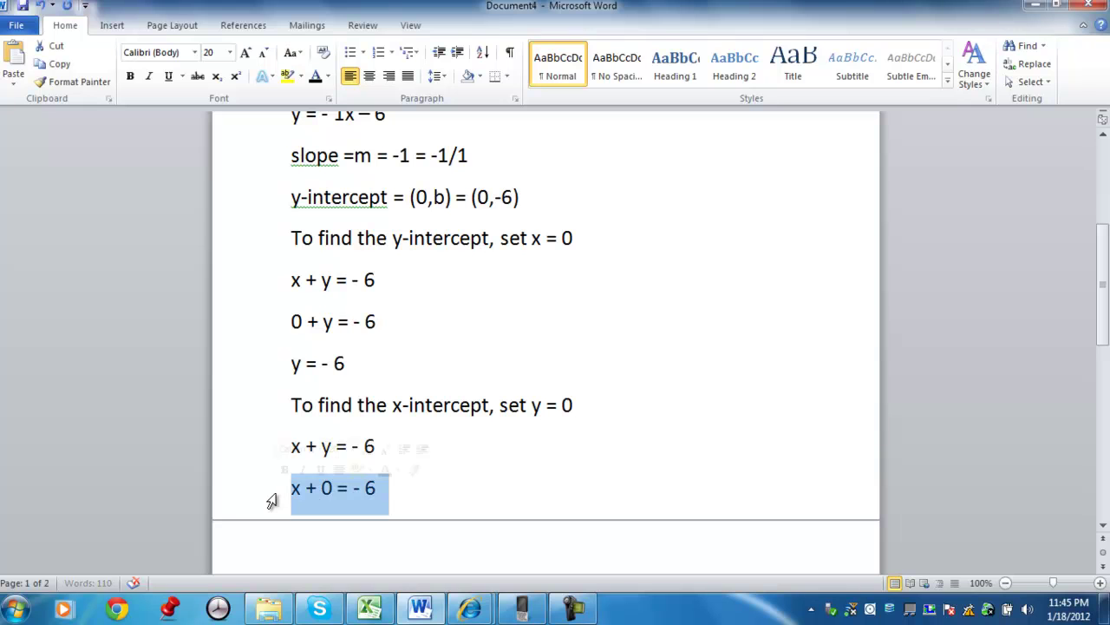
key(ctrl+c)
click(304, 538)
key(ctrl+v)
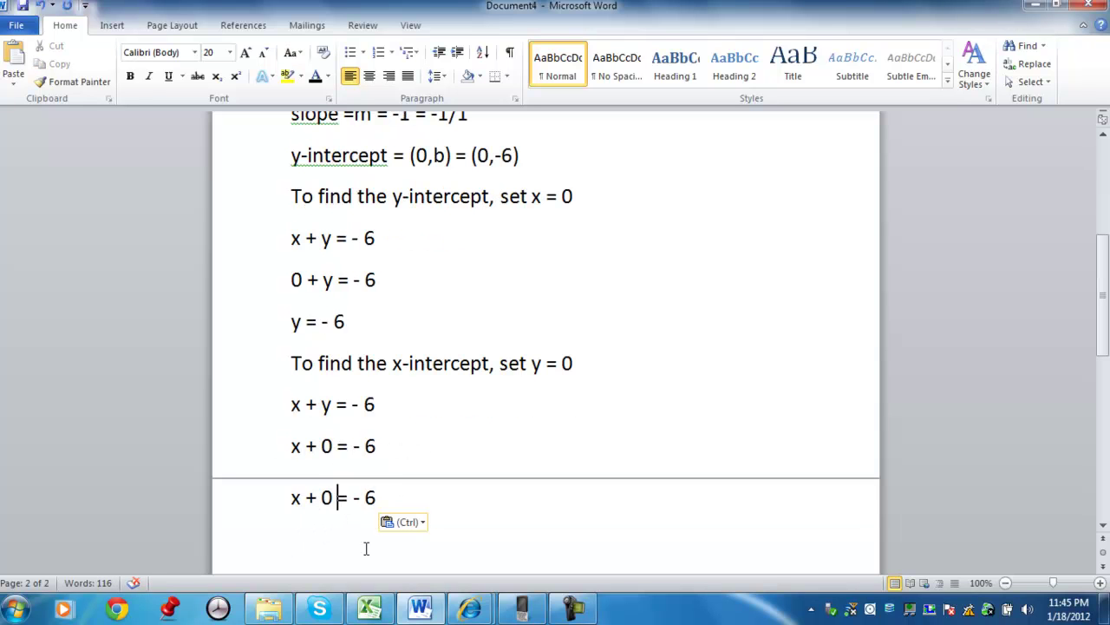
key(BackSpace)
key(BackSpace)
key(BackSpace)
key(BackSpace)
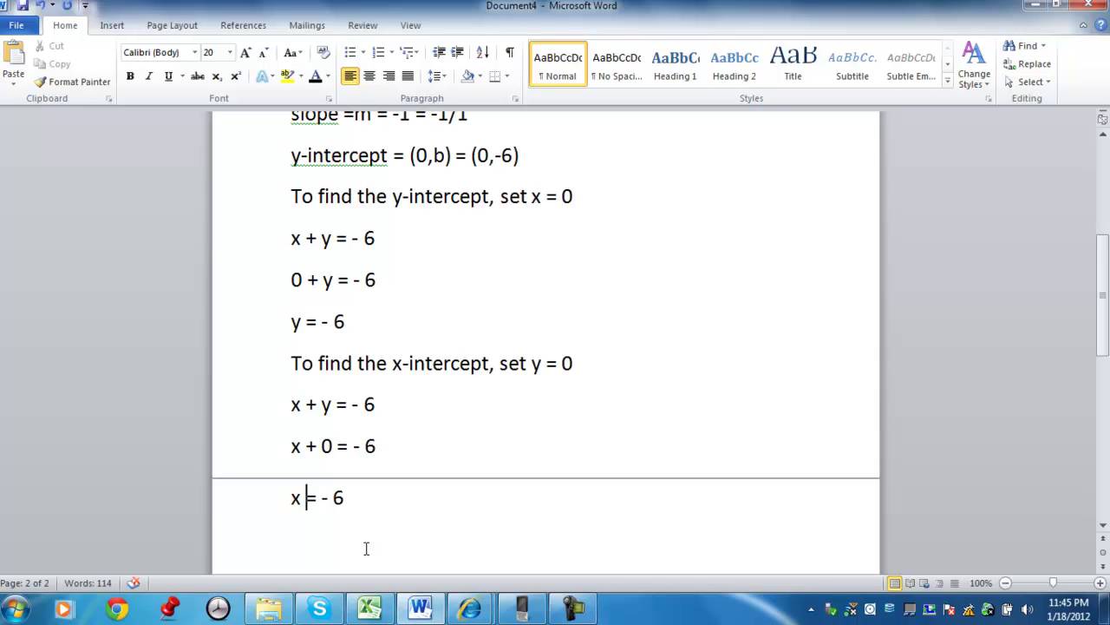
Add the line 'x-intercept = (-6,0)' below x = - 6
click(380, 526)
drag(489, 364, 396, 368)
key(ctrl+c)
click(367, 523)
key(ctrl+v)
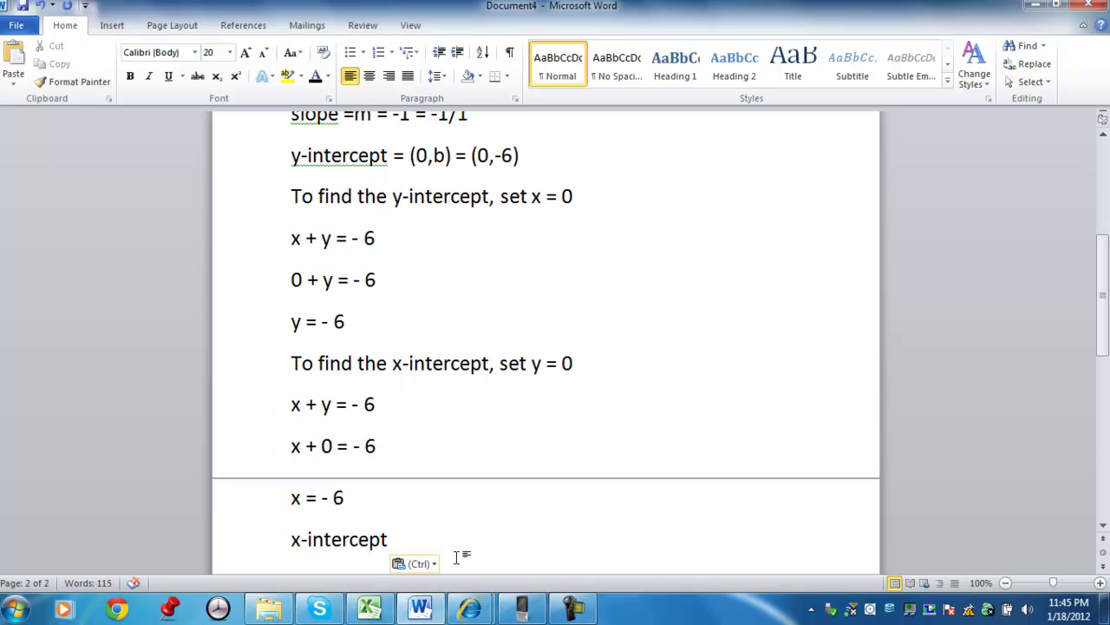
text(= ()
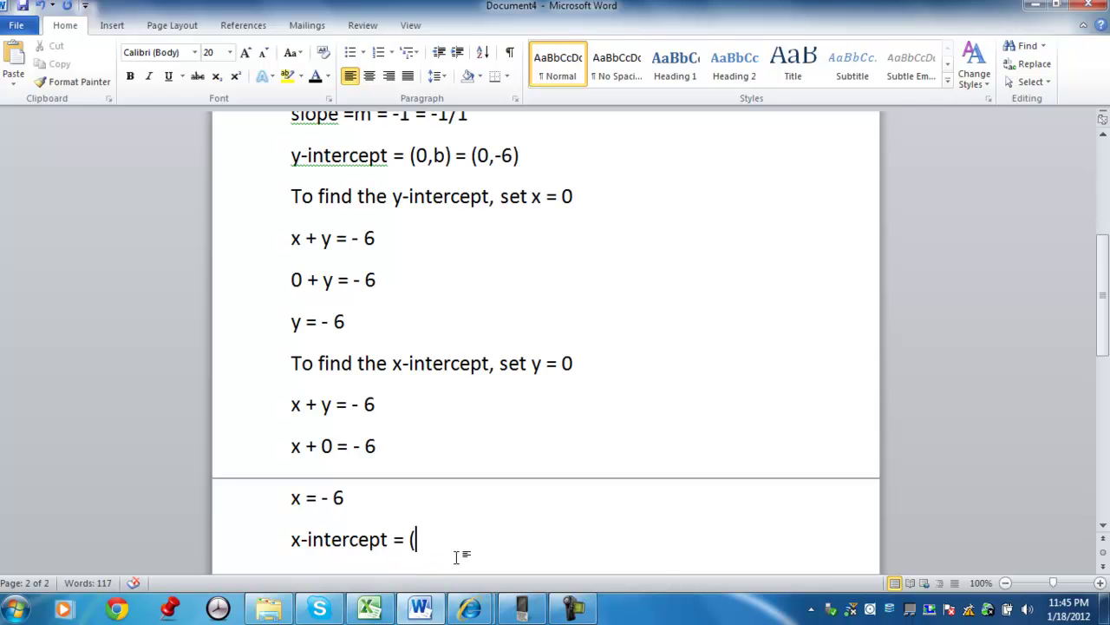
text(-6,0))
key(Return)
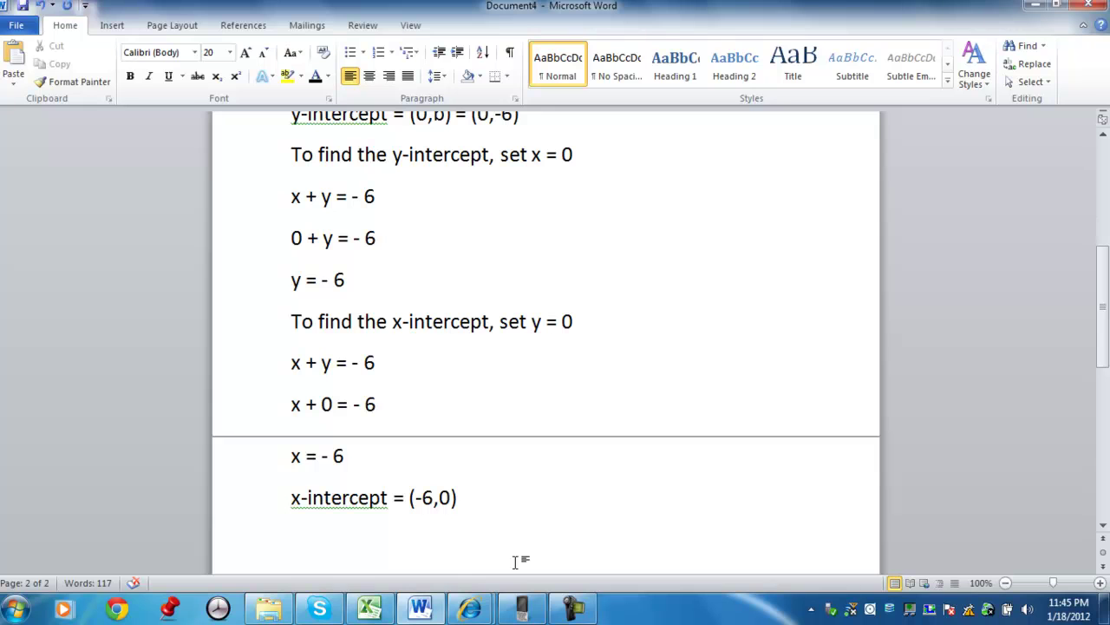
click(112, 25)
Insert a 4-column, 3-row table and type x in the first header cell
click(123, 60)
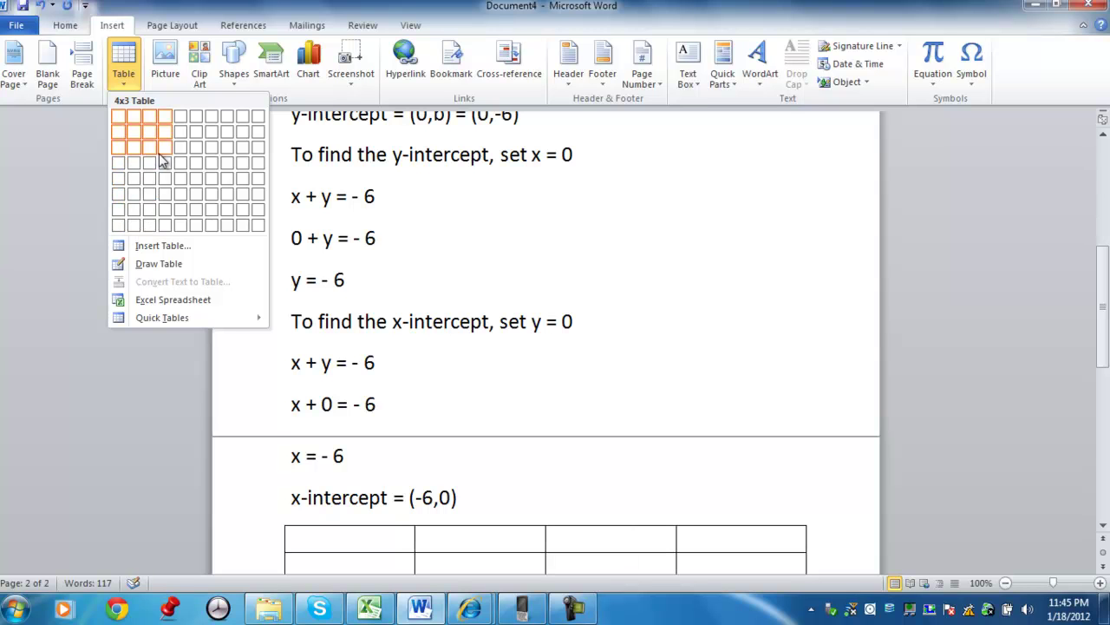
click(161, 161)
drag(1104, 283, 1104, 298)
text(x)
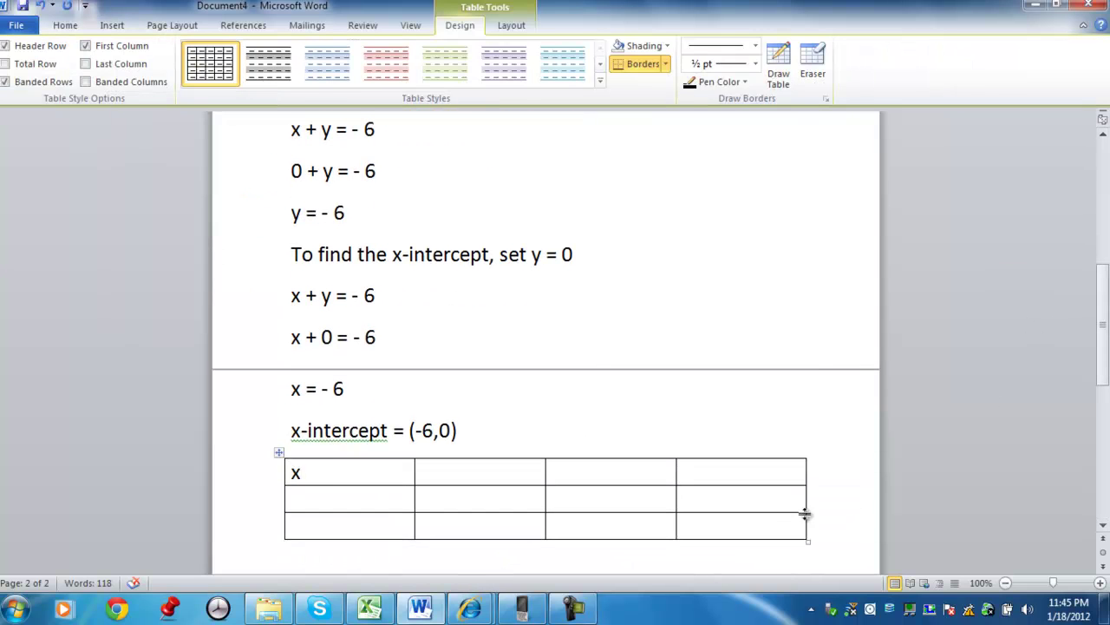
Fill the remaining header cells with x + y = - 6, y and (x,y)
drag(1106, 279, 1106, 276)
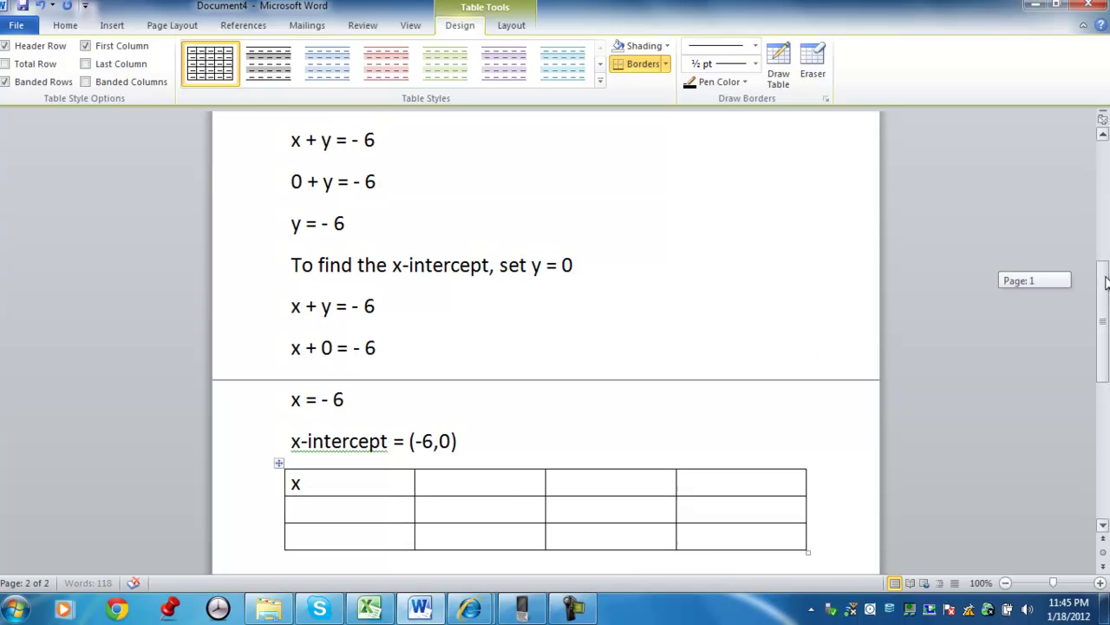
drag(384, 137, 298, 144)
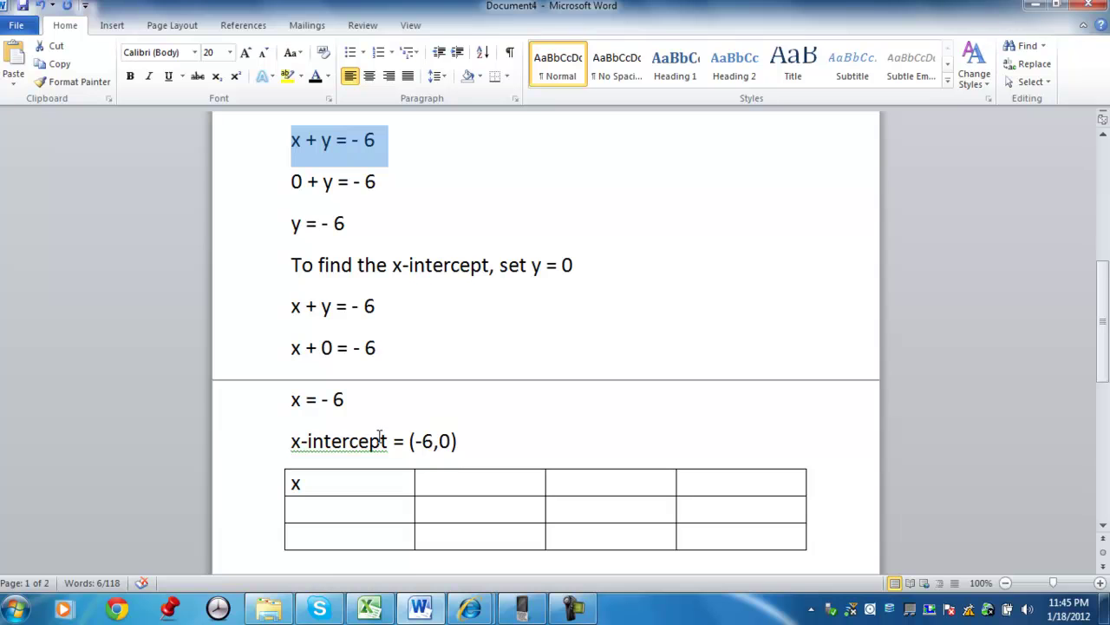
click(454, 482)
key(ctrl+v)
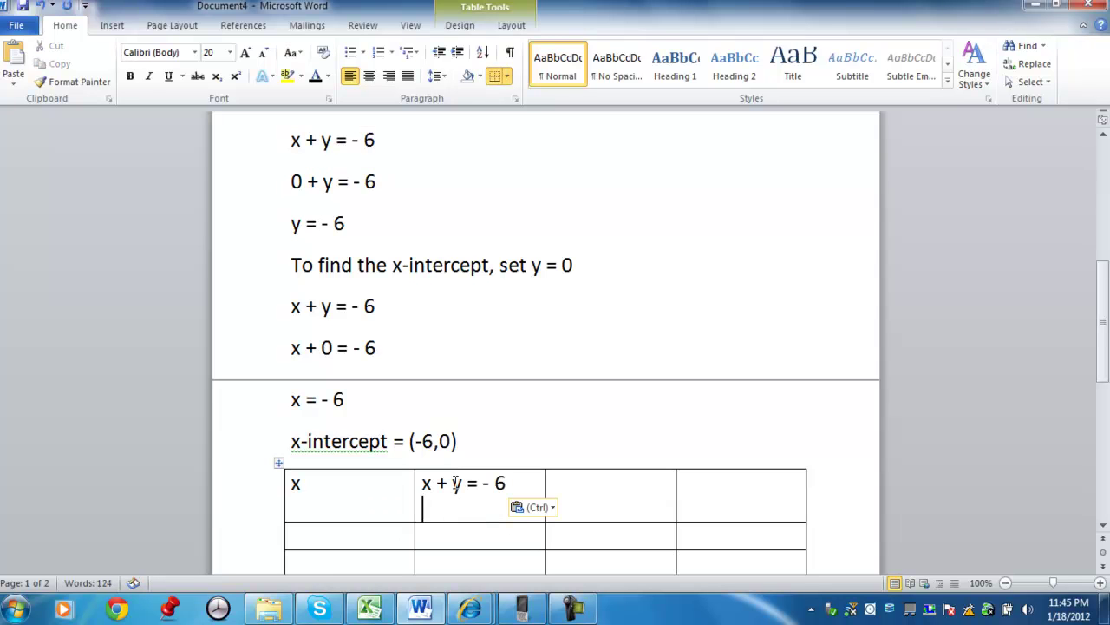
key(BackSpace)
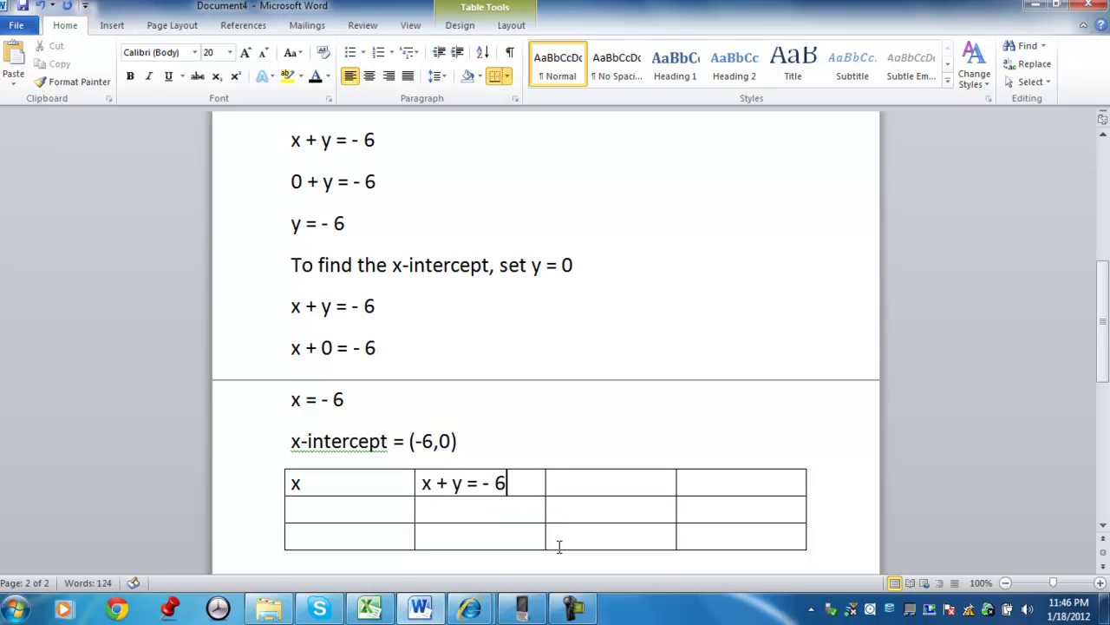
click(628, 482)
text(y)
click(701, 483)
text((x,y))
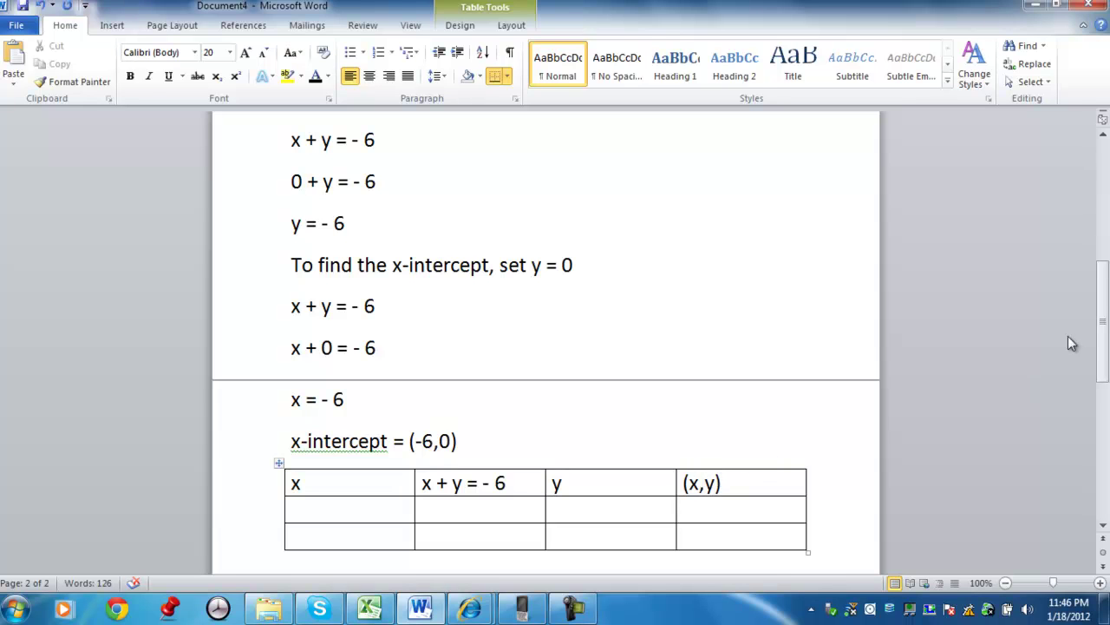
drag(1099, 314, 1104, 323)
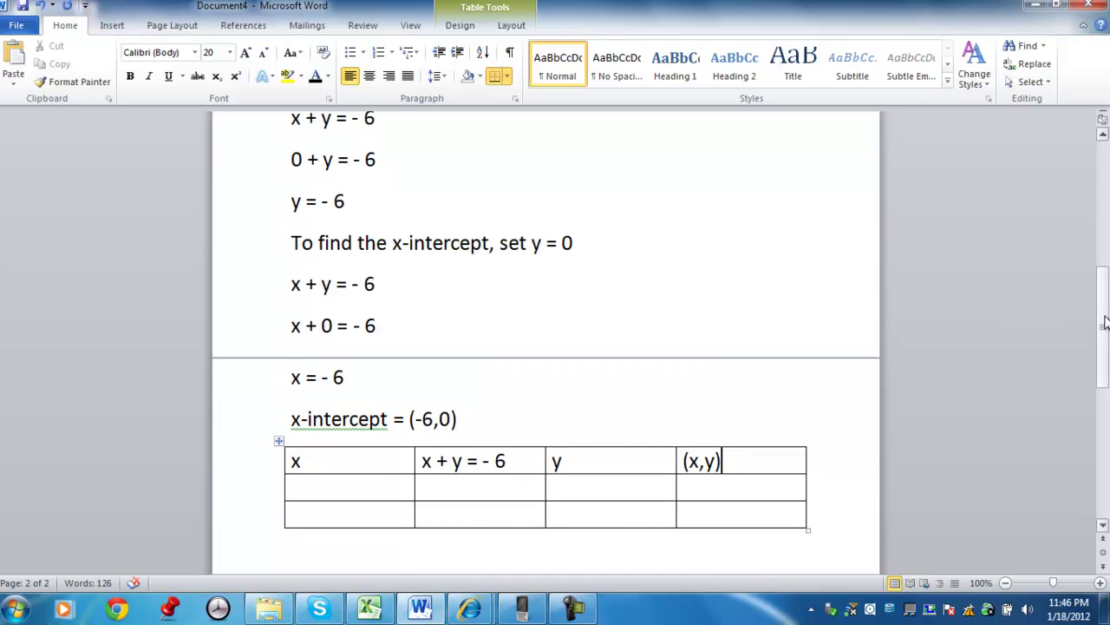
Enter x=1 in the first cell of the table's second row
click(386, 477)
text(1)
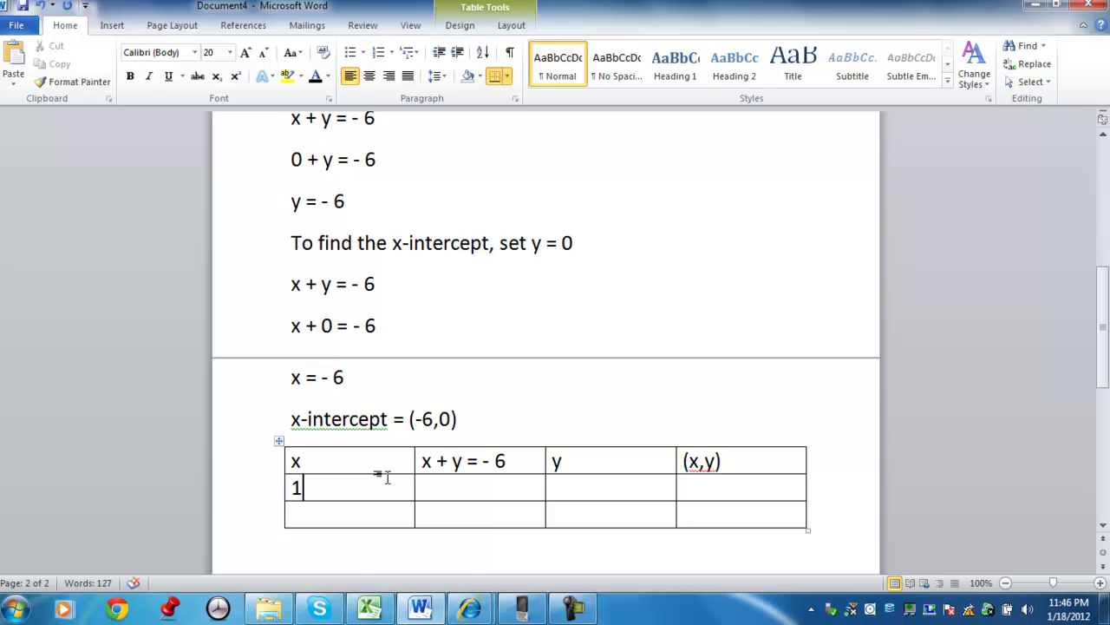
key(Left)
text(x=)
Add the label 'Table of values' on a line above the table
click(500, 428)
key(Return)
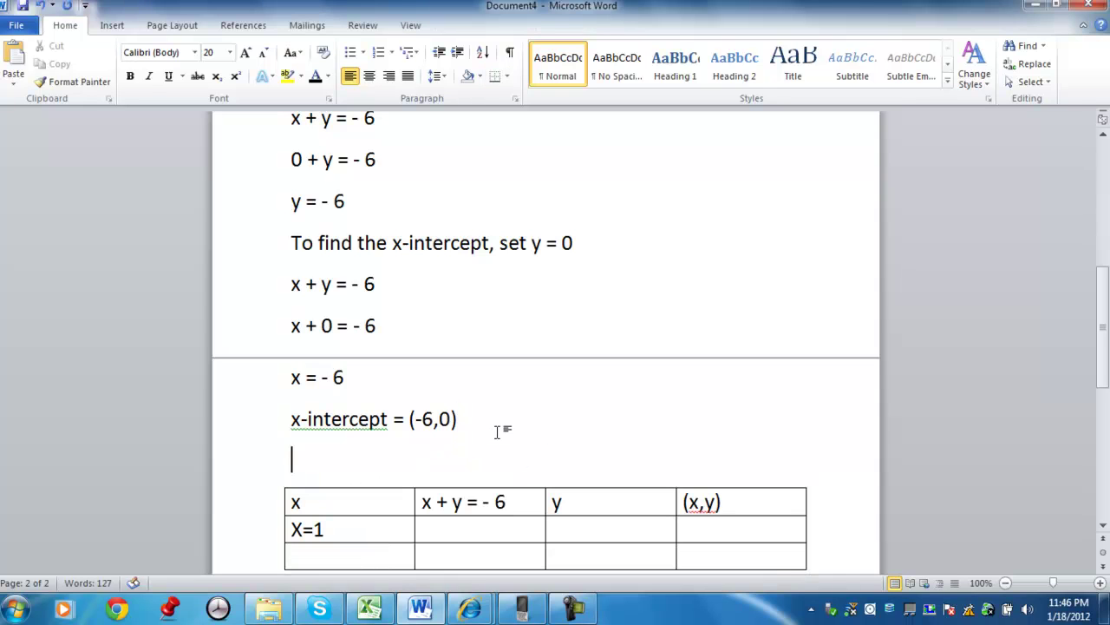
text(Table of va)
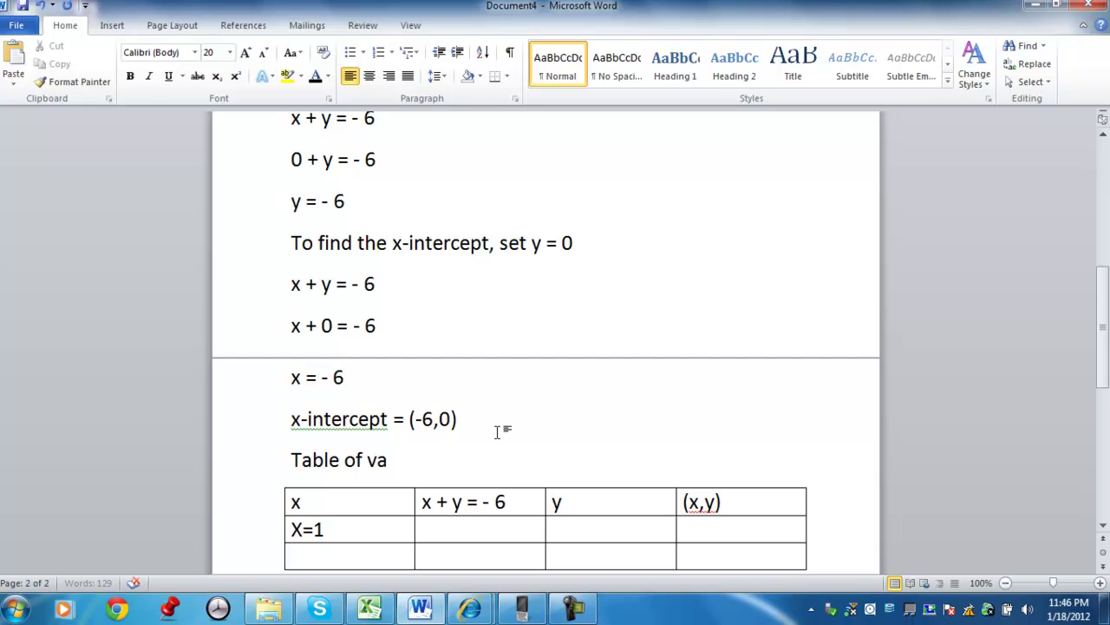
text(lues)
drag(1105, 334, 1107, 368)
click(489, 399)
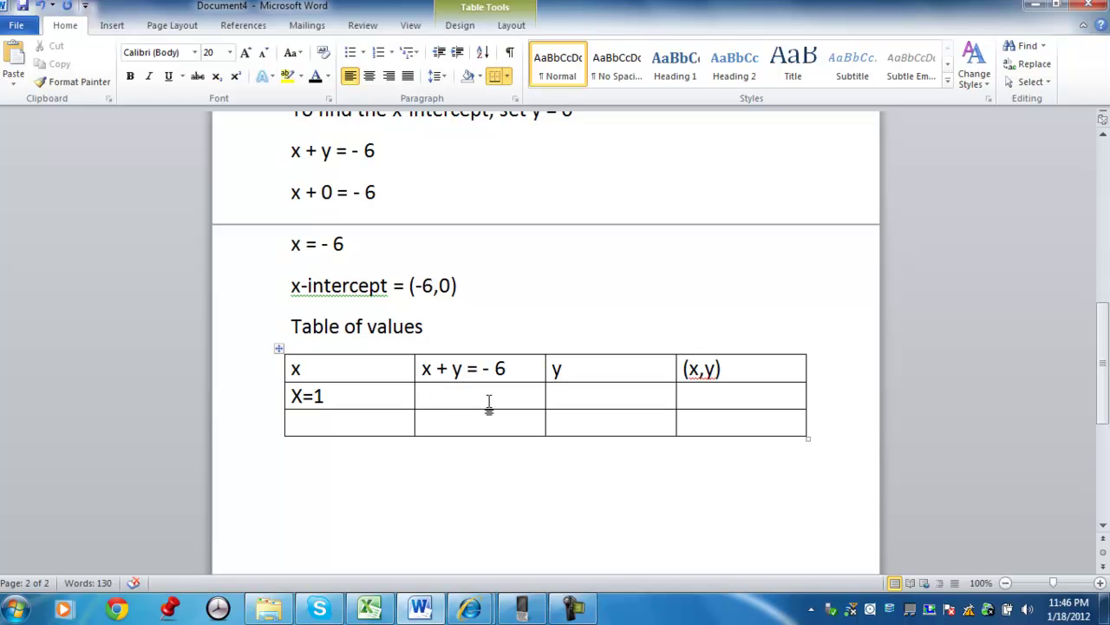
text(1)
key(BackSpace)
Paste the equation beside X=1 and substitute 1 for x, giving 1 + y = -6
drag(517, 366, 426, 367)
key(ctrl+c)
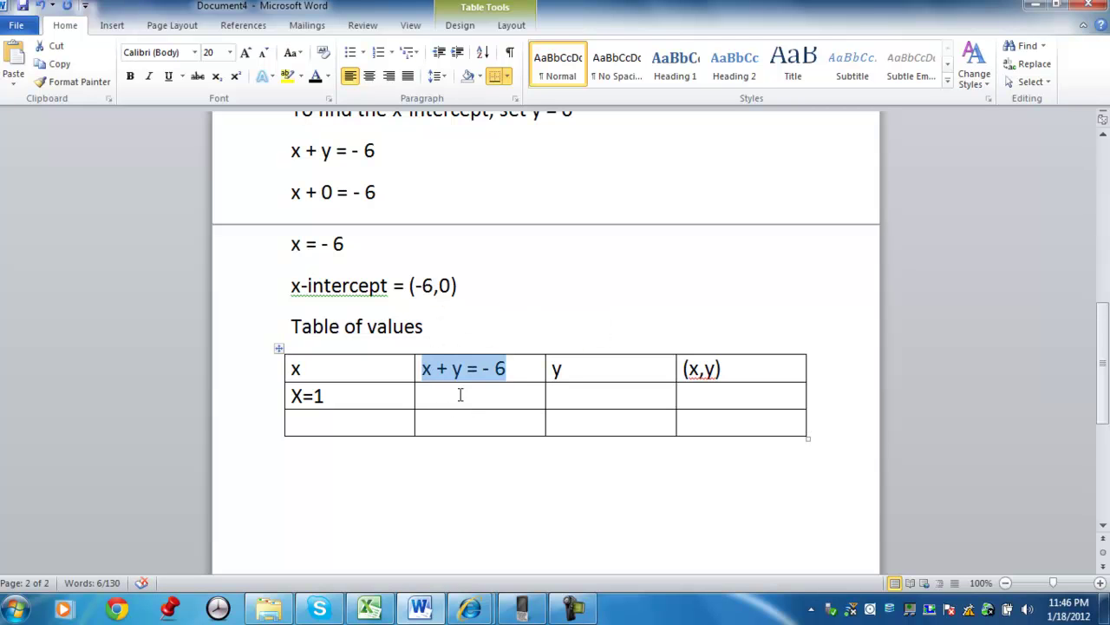
click(461, 394)
key(ctrl+v)
click(439, 397)
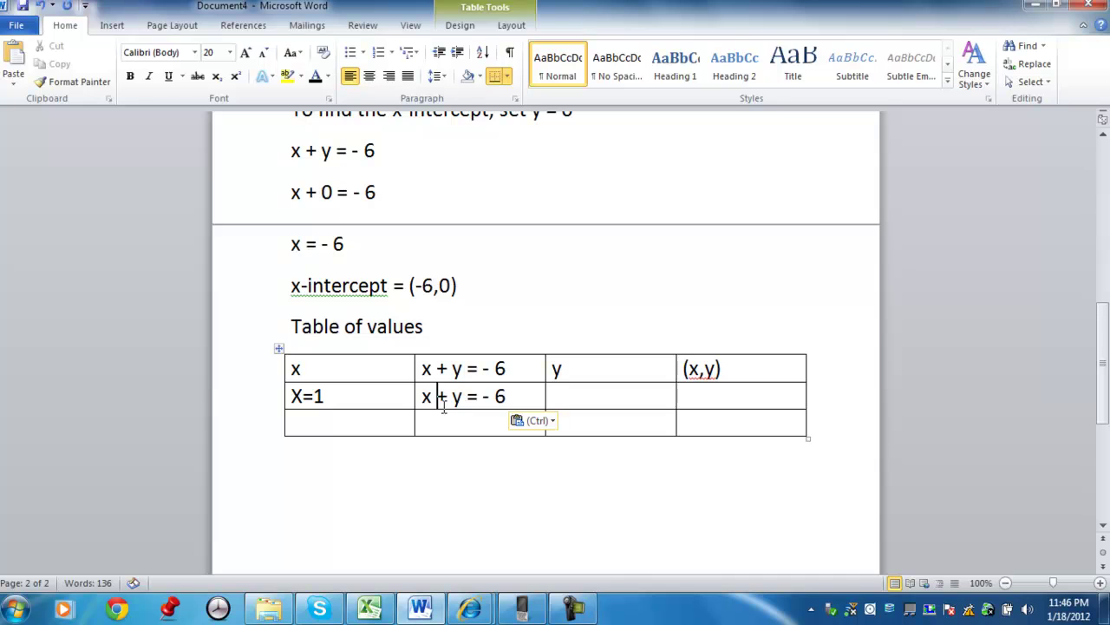
key(BackSpace)
key(BackSpace)
text(1)
click(513, 397)
key(Return)
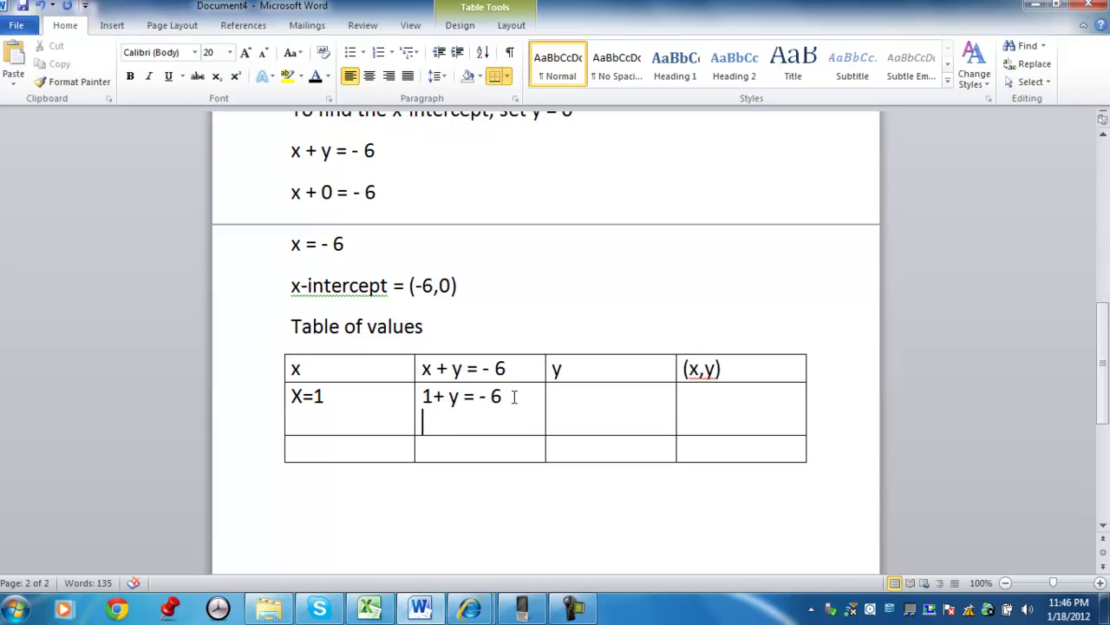
Add a second working line subtracting 1 from both sides, widening the equation column to fit
drag(527, 392, 427, 401)
key(ctrl+c)
click(443, 415)
key(ctrl+v)
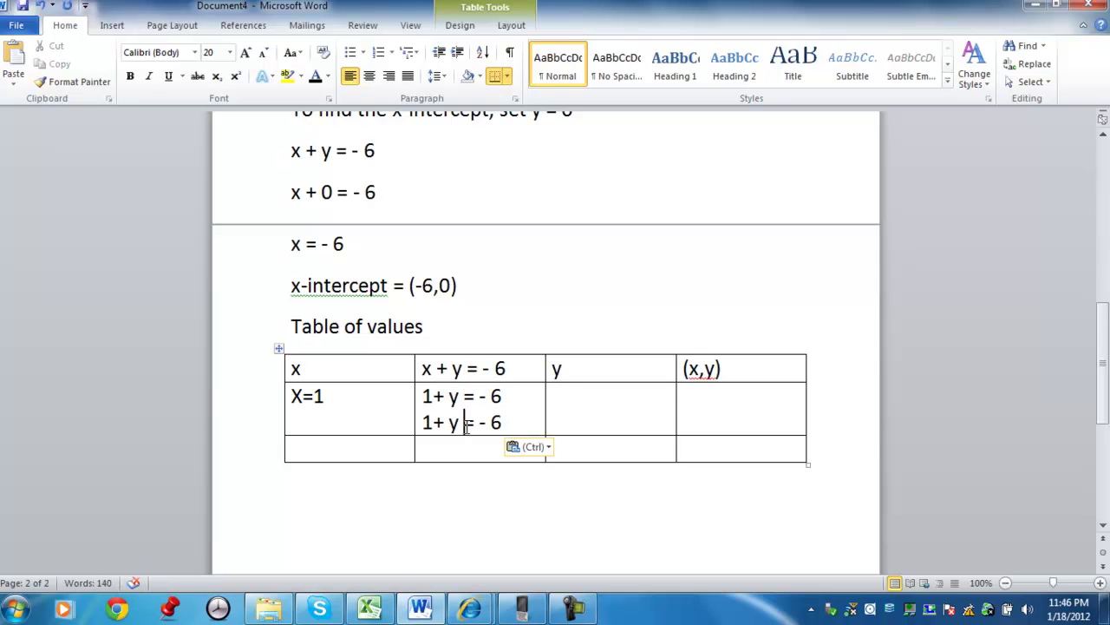
text(-1)
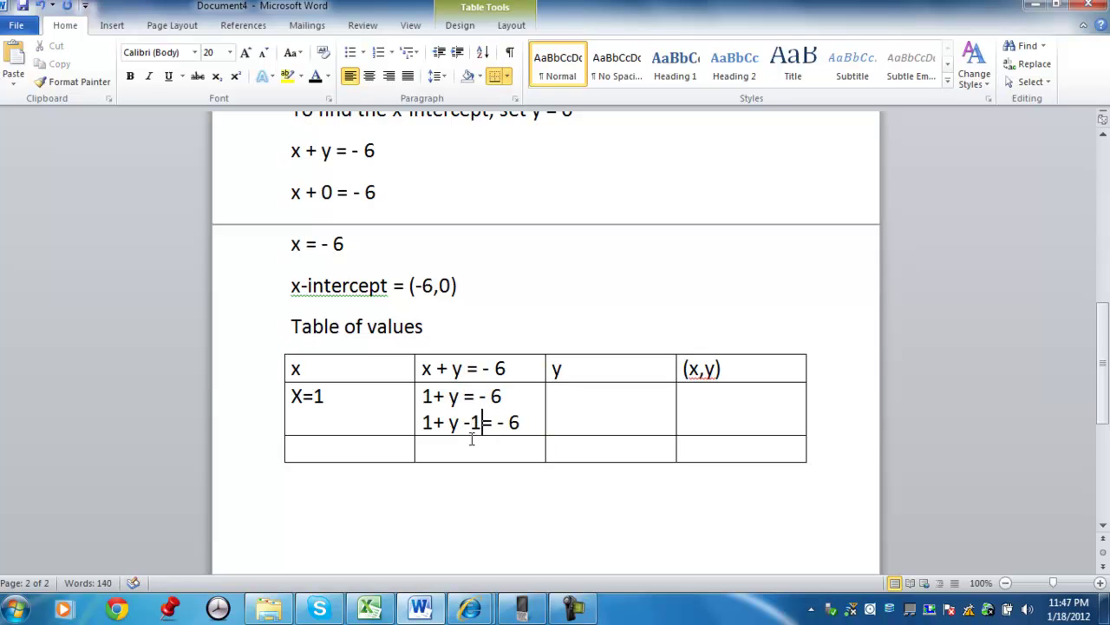
click(526, 422)
text(-1)
key(BackSpace)
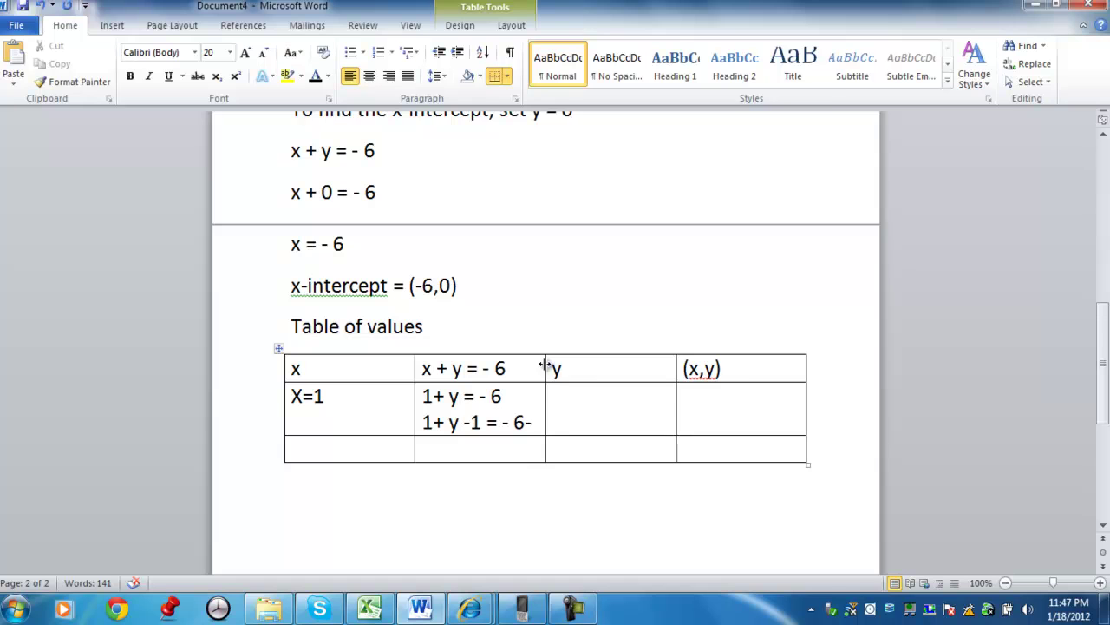
drag(546, 367, 585, 365)
text(1)
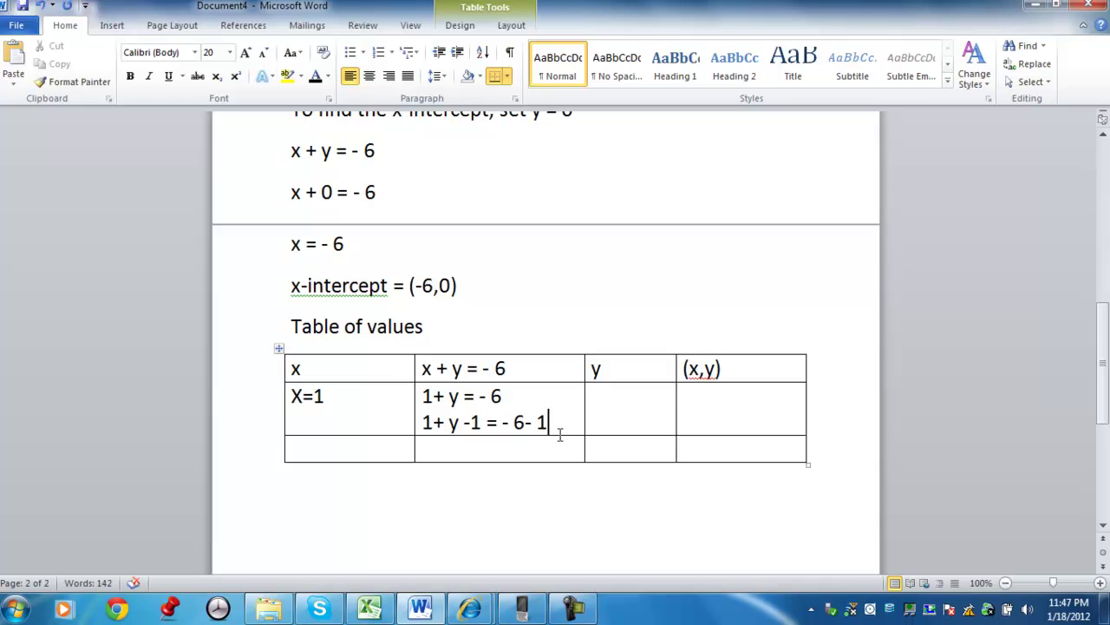
Copy the working into a third line and move the -1 beside the 1
drag(572, 425, 423, 423)
key(ctrl+c)
click(543, 425)
key(Return)
key(ctrl+v)
drag(482, 448, 463, 449)
key(Delete)
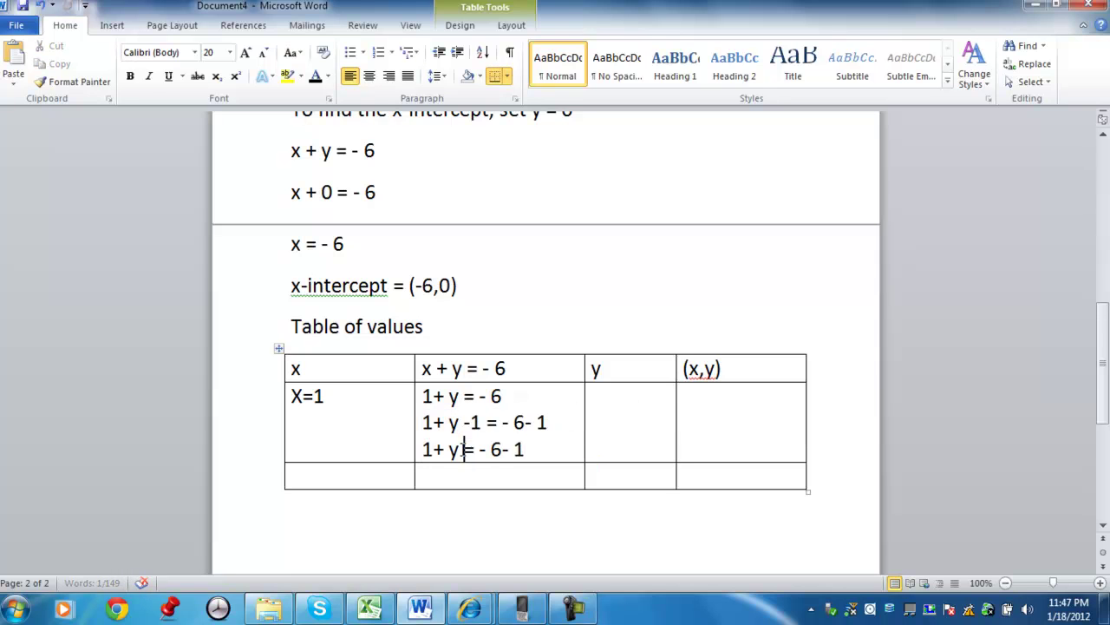
click(442, 450)
click(434, 450)
key(ctrl+v)
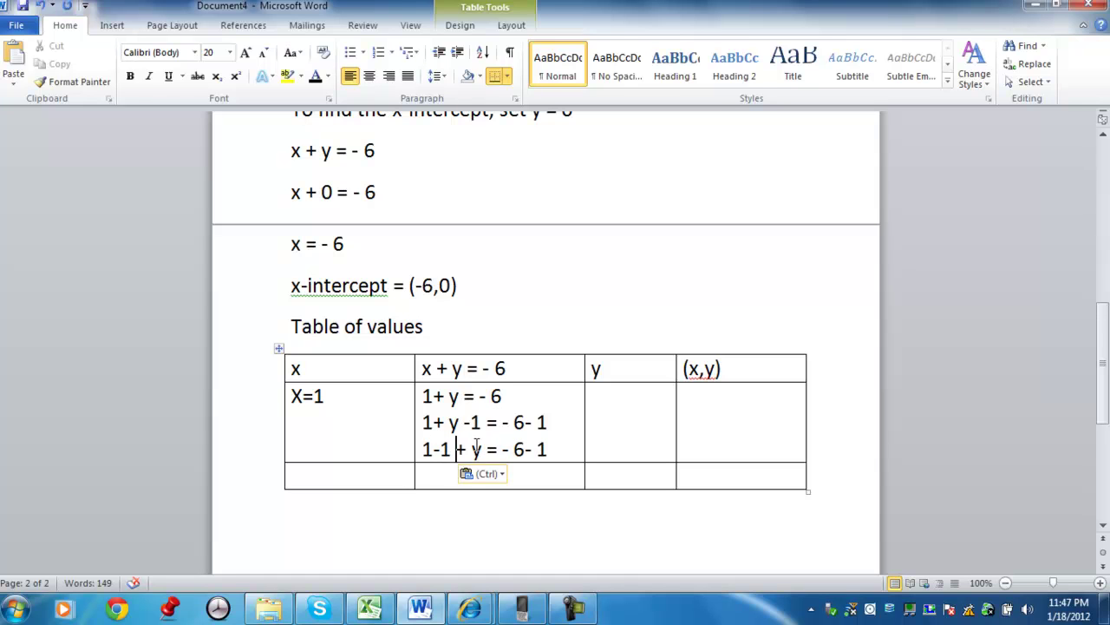
Finish the working with a final line y = -7, adding a plus sign on line three
drag(555, 448, 427, 457)
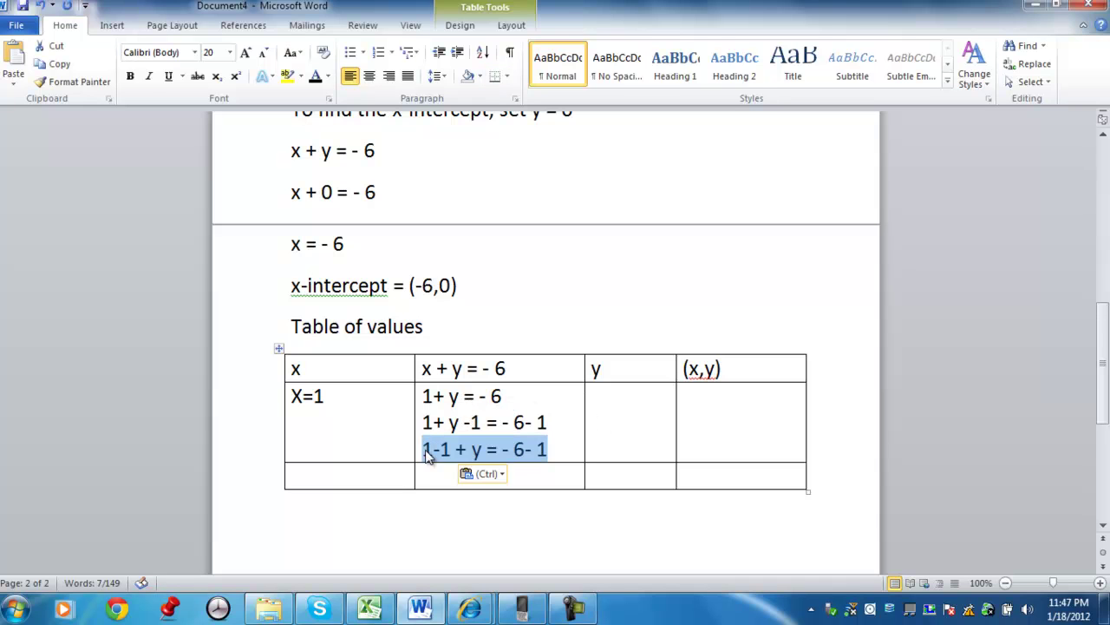
key(ctrl+c)
click(550, 448)
key(Return)
text(1-2)
key(ctrl+v)
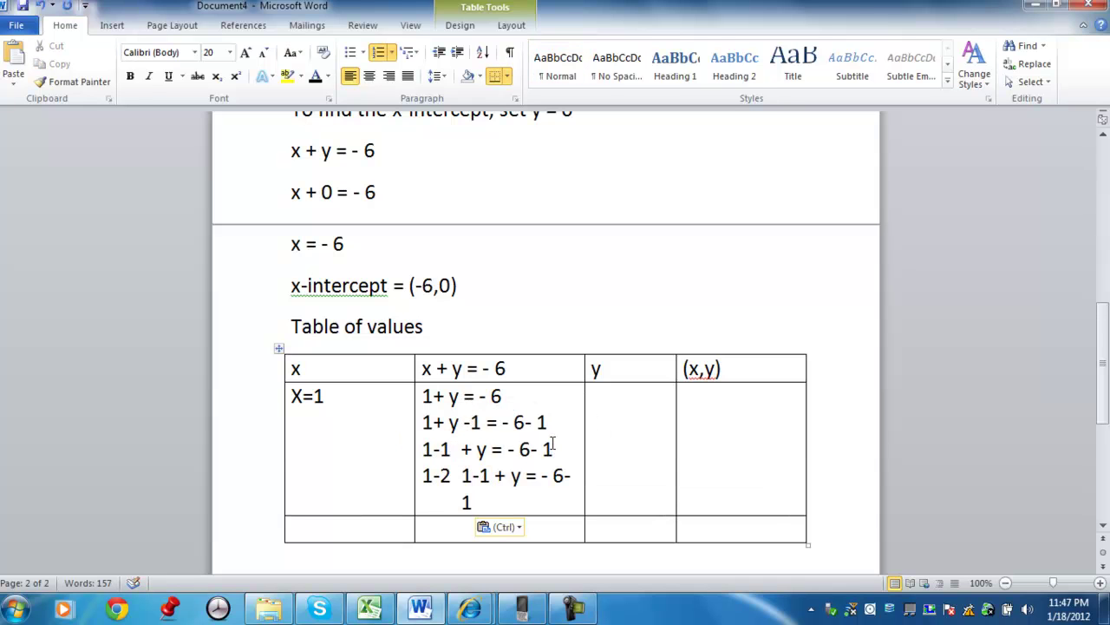
key(ctrl+z)
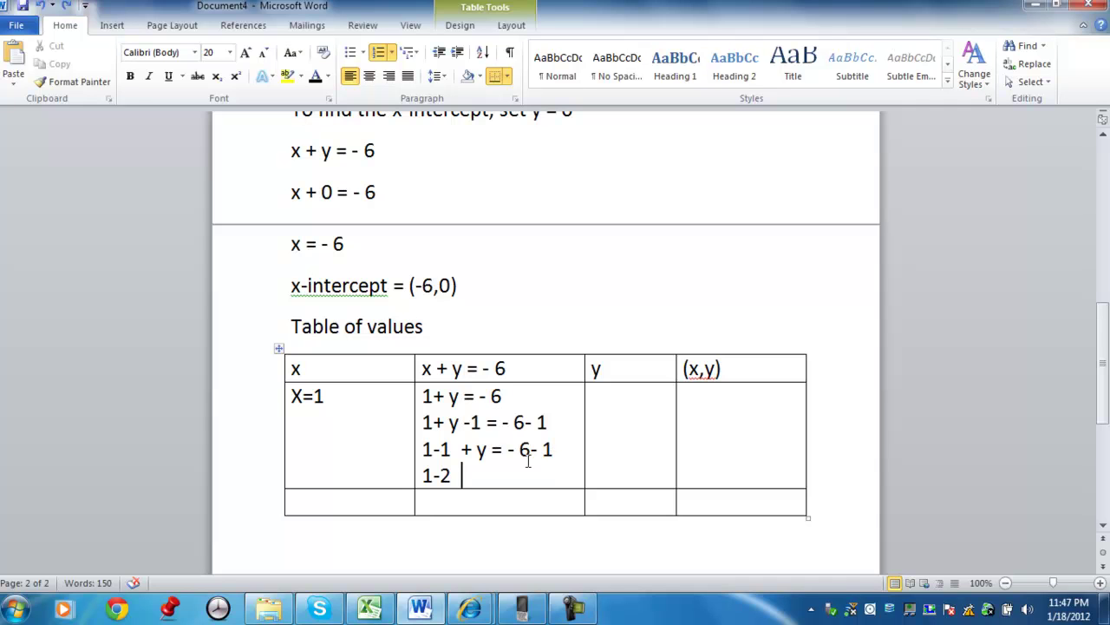
key(ctrl+z)
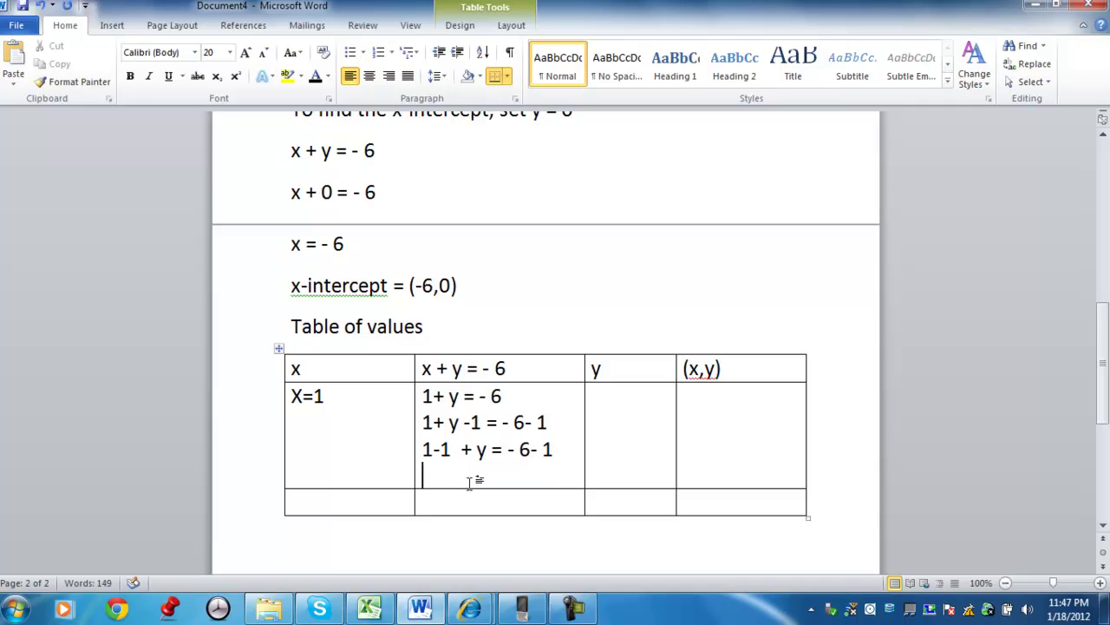
drag(553, 449, 454, 450)
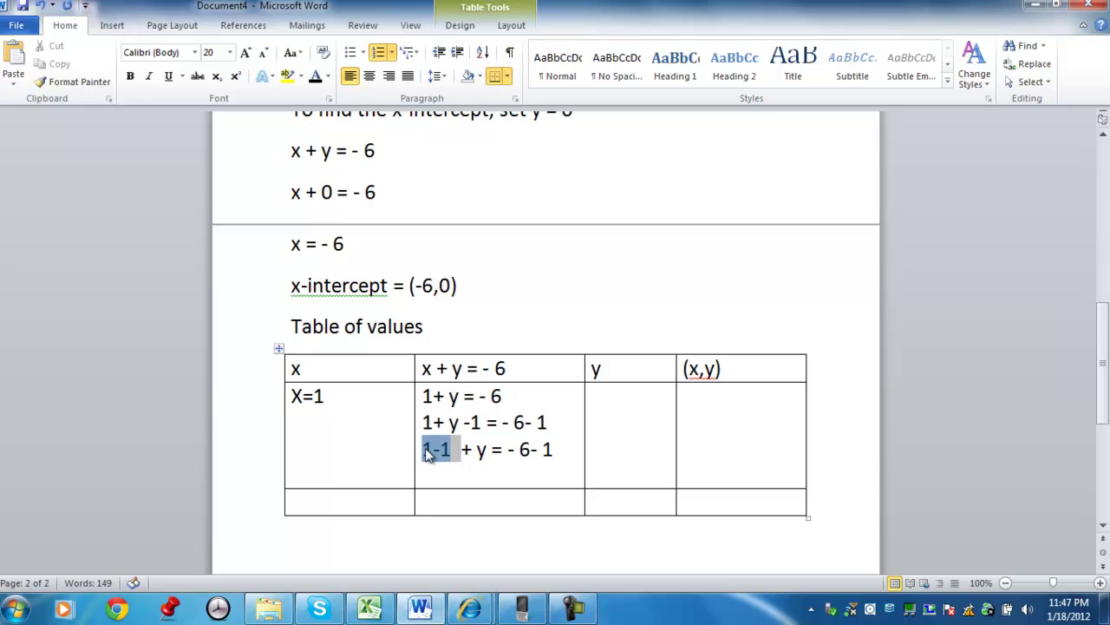
click(543, 446)
drag(569, 449, 444, 454)
click(525, 478)
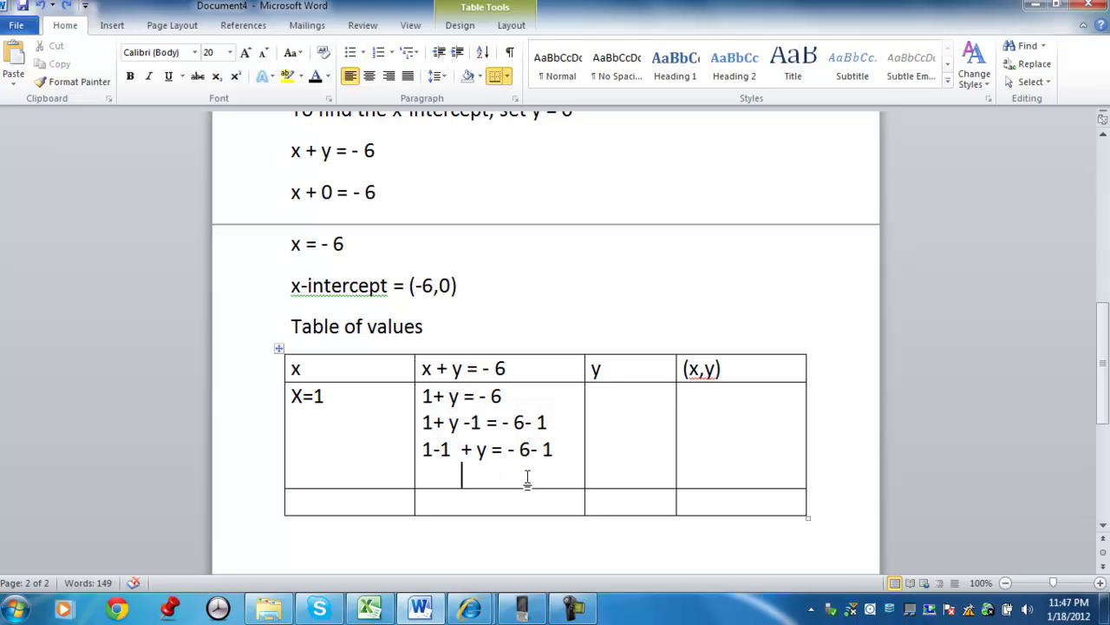
text(y = -7)
click(532, 451)
text(+)
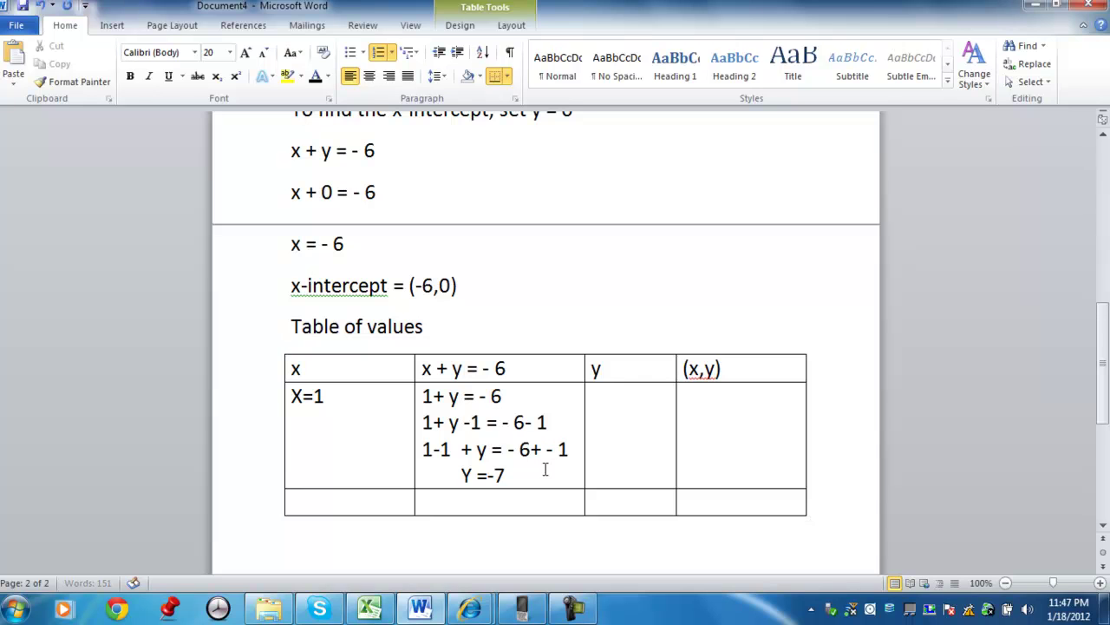
Record y = -7 and point (1,-7) for the first row, and y = 1 in the bottom row
click(616, 426)
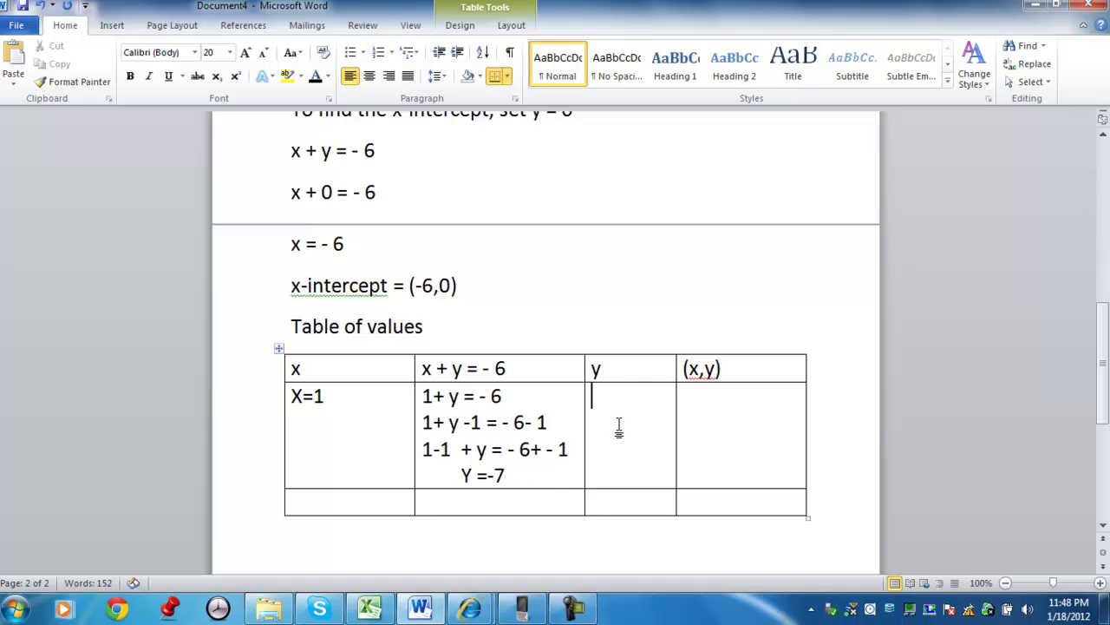
text(y =-7)
click(715, 422)
text((1,-7)
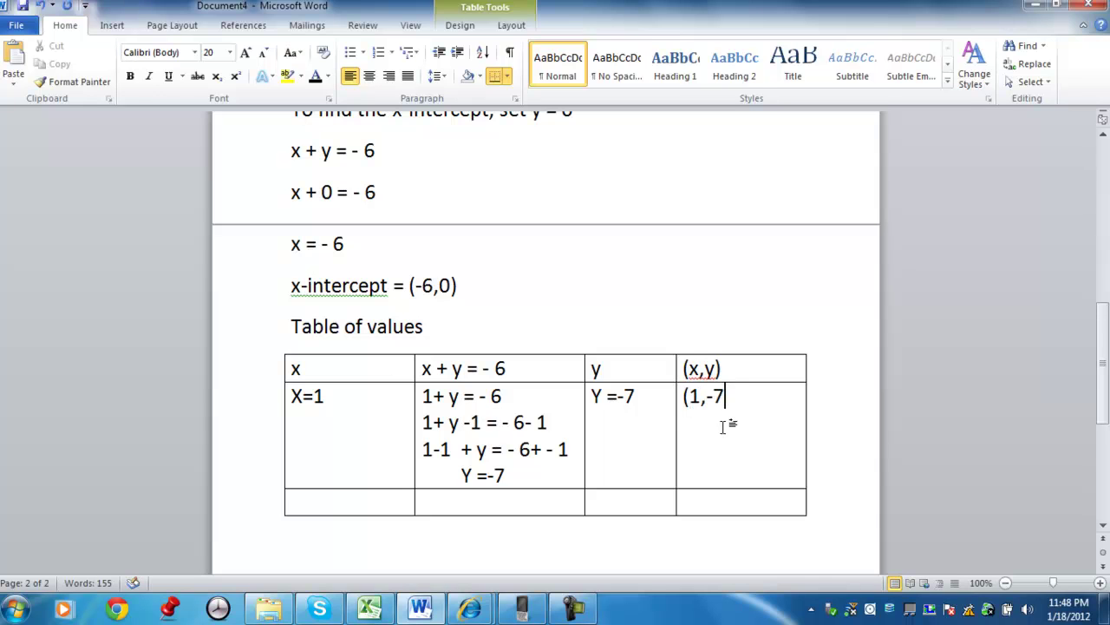
text())
click(607, 496)
text(y= 1)
Paste the header equation into the bottom working cell as x + 1 = -6
drag(512, 396, 426, 397)
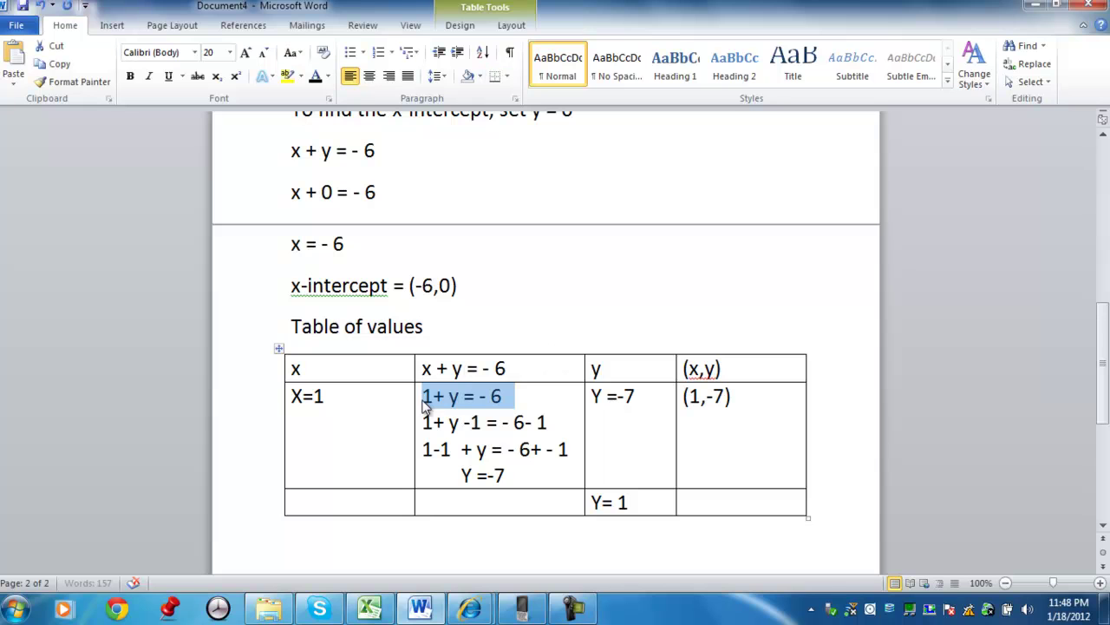
click(343, 286)
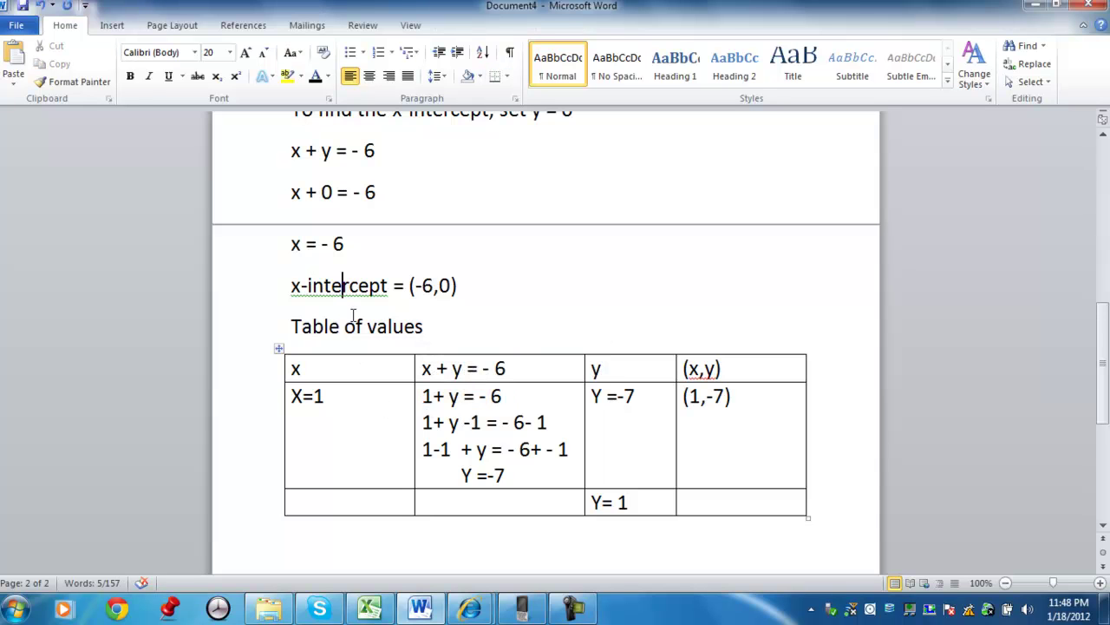
drag(520, 373, 423, 371)
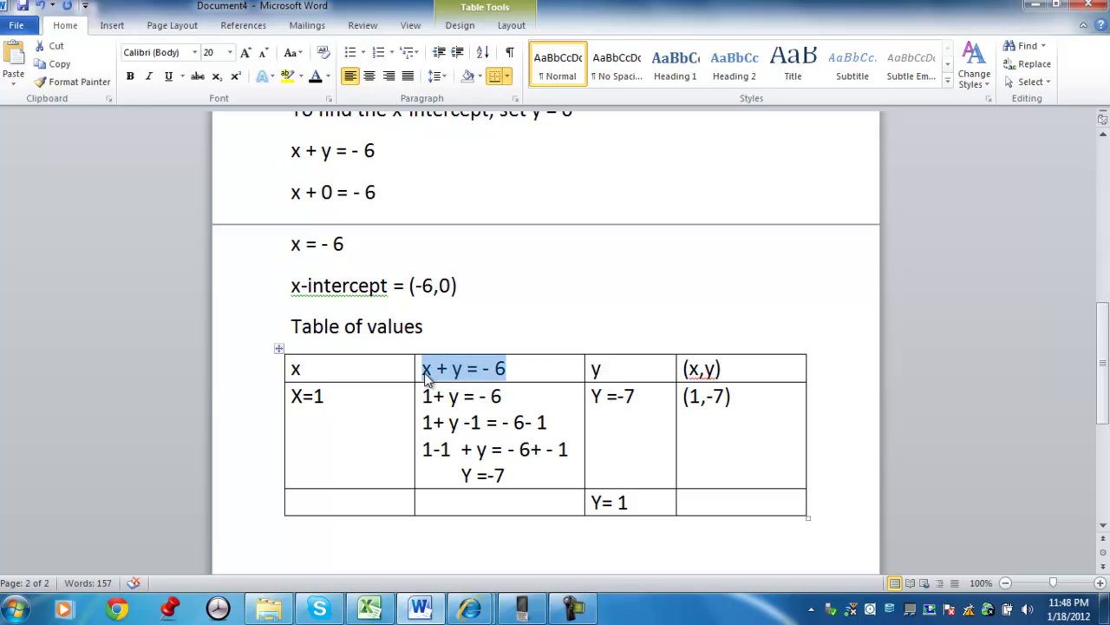
key(ctrl+c)
click(473, 499)
key(ctrl+v)
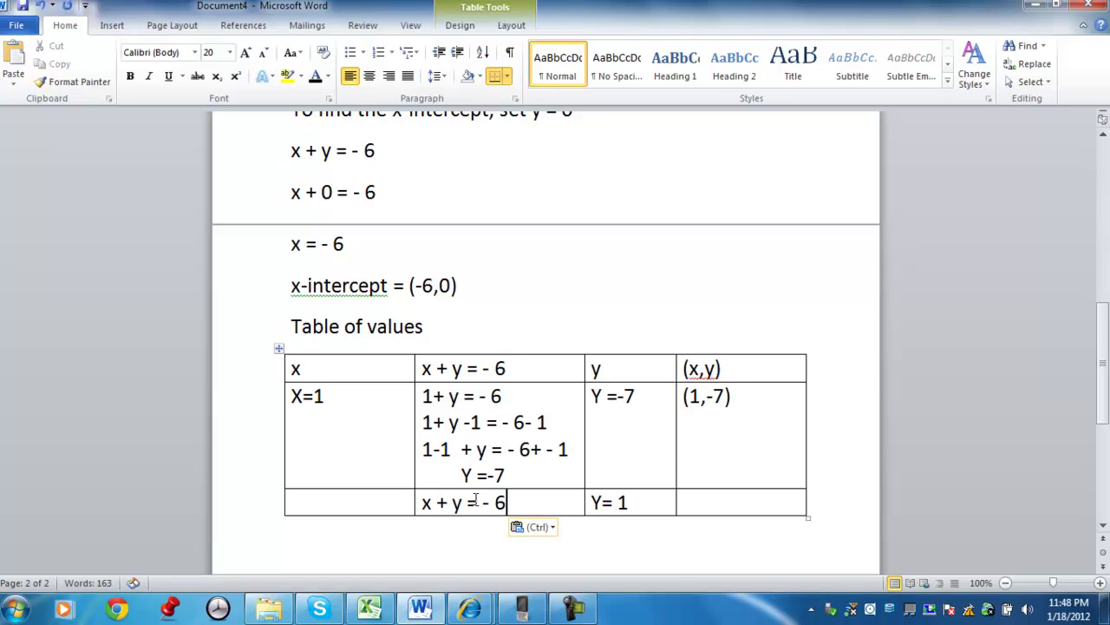
double_click(456, 505)
key(BackSpace)
text(1)
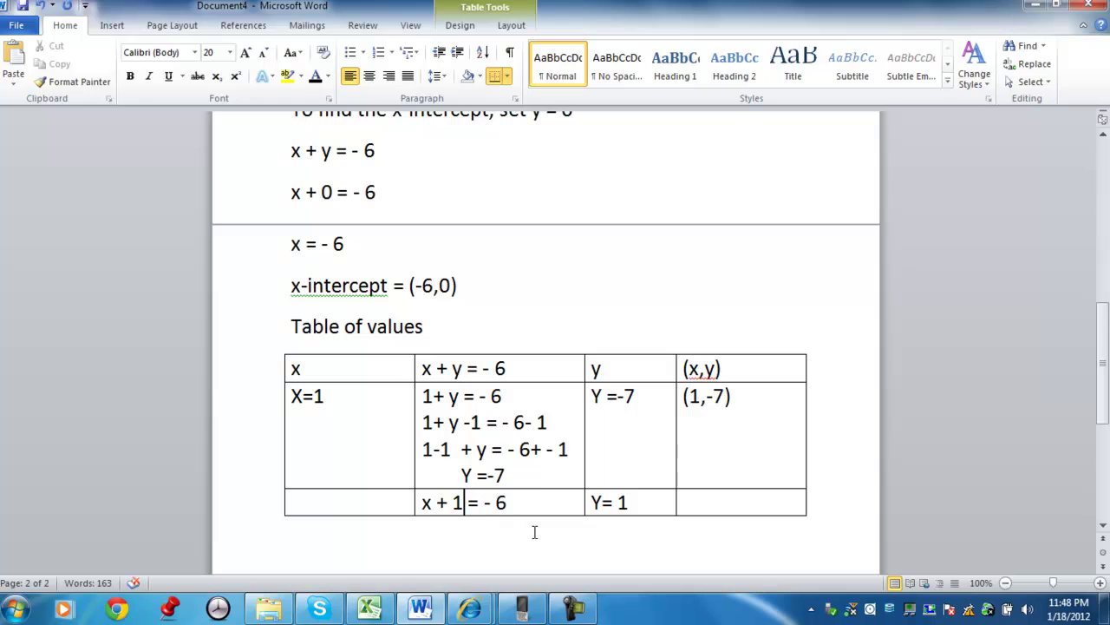
click(540, 504)
key(Return)
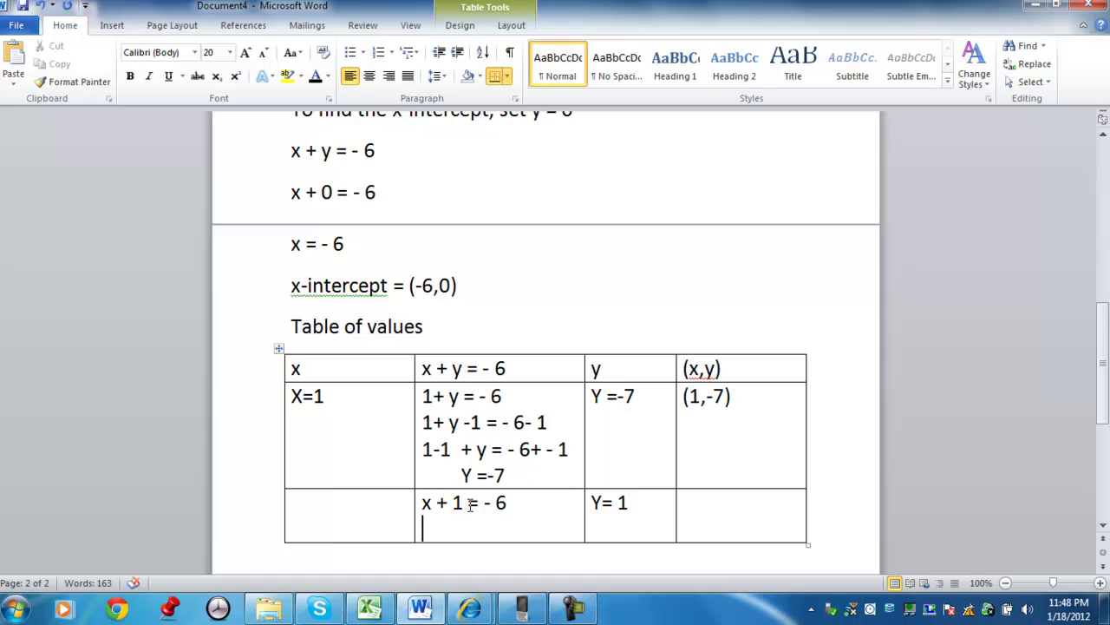
Add the line x + 1 + -1 = -6 + -1 below it
drag(511, 502, 422, 504)
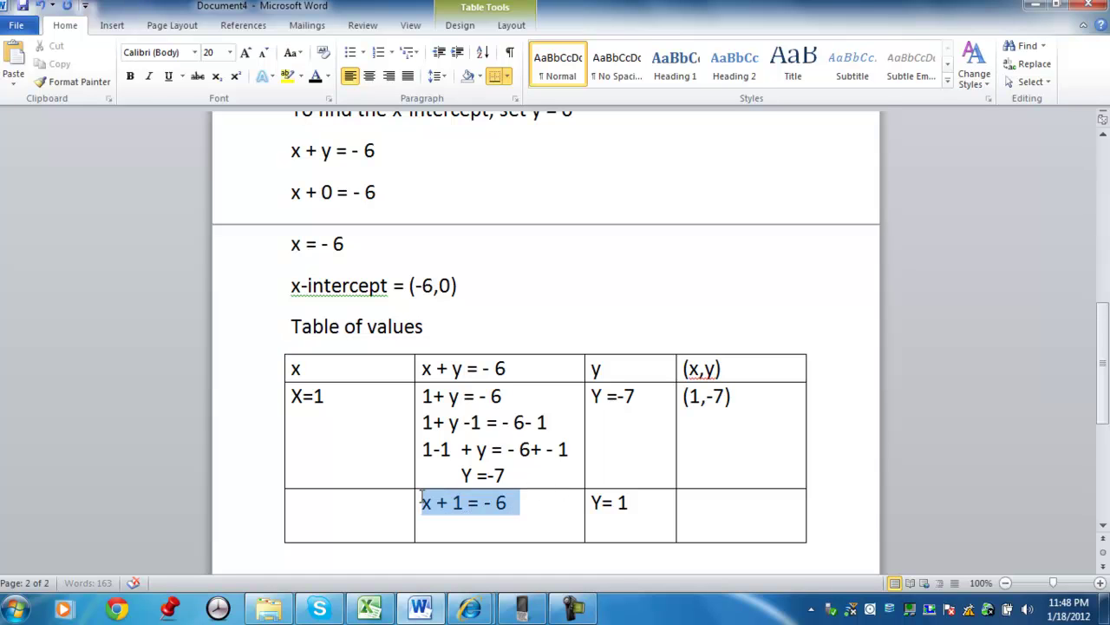
click(462, 525)
key(ctrl+v)
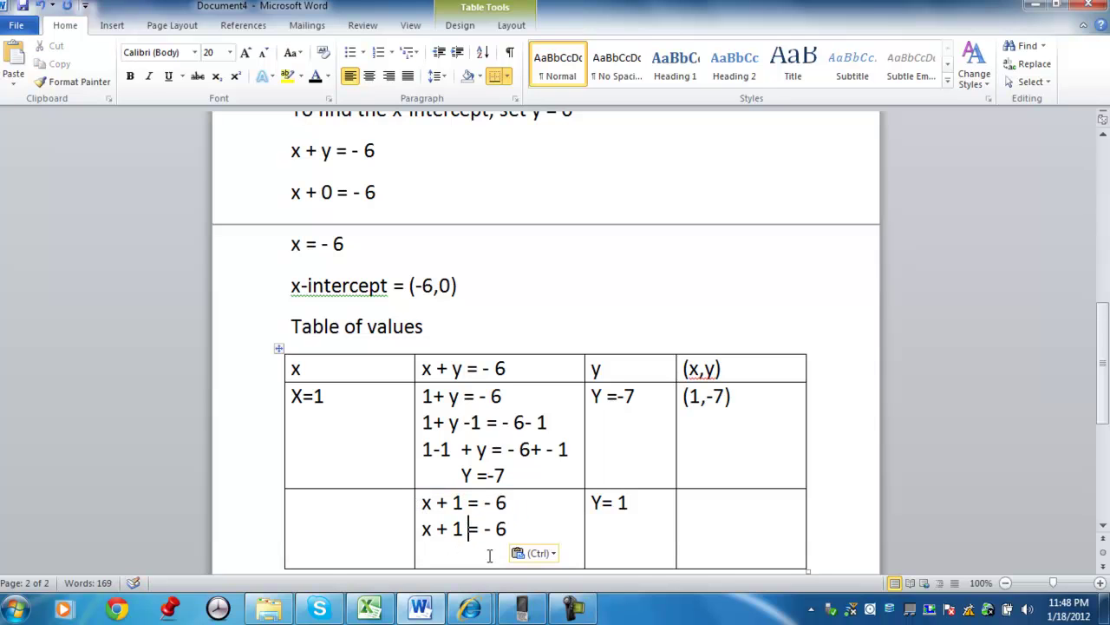
text(-1)
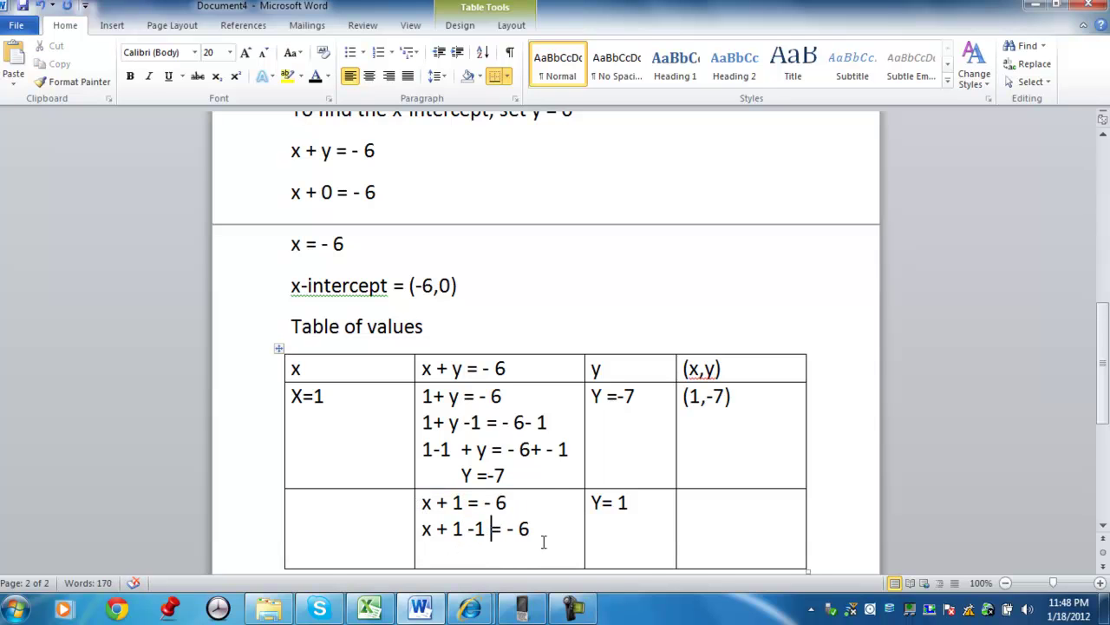
click(548, 531)
text(-1)
click(469, 529)
text(+)
click(556, 531)
text(+)
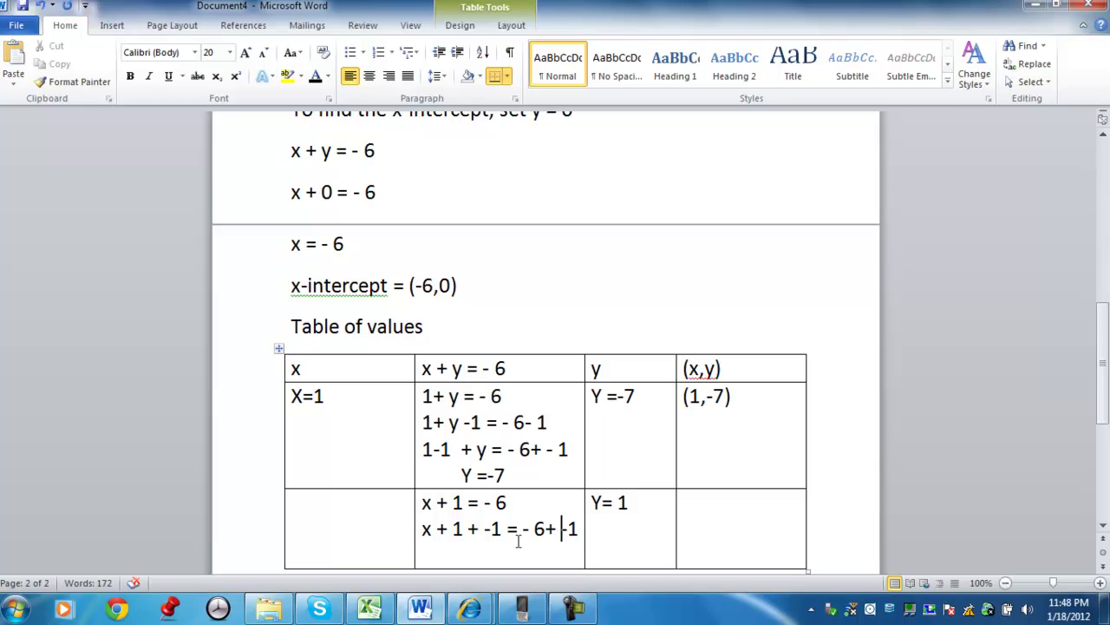
click(577, 528)
Add a final working line simplified to x = -7
drag(579, 528, 425, 545)
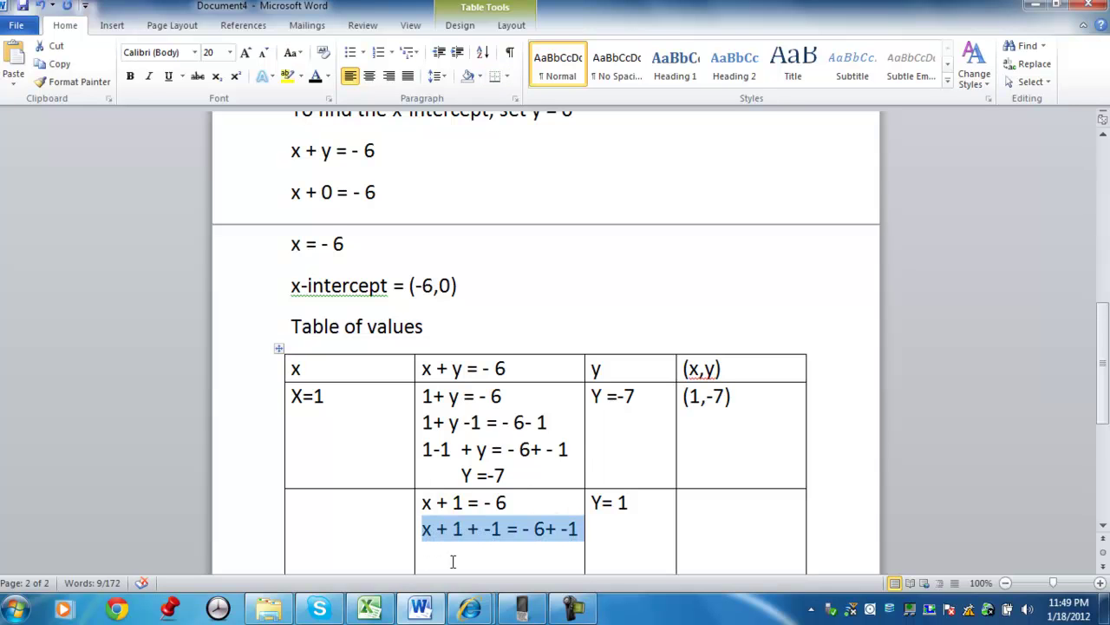
click(452, 561)
key(ctrl+v)
drag(507, 518, 438, 518)
key(BackSpace)
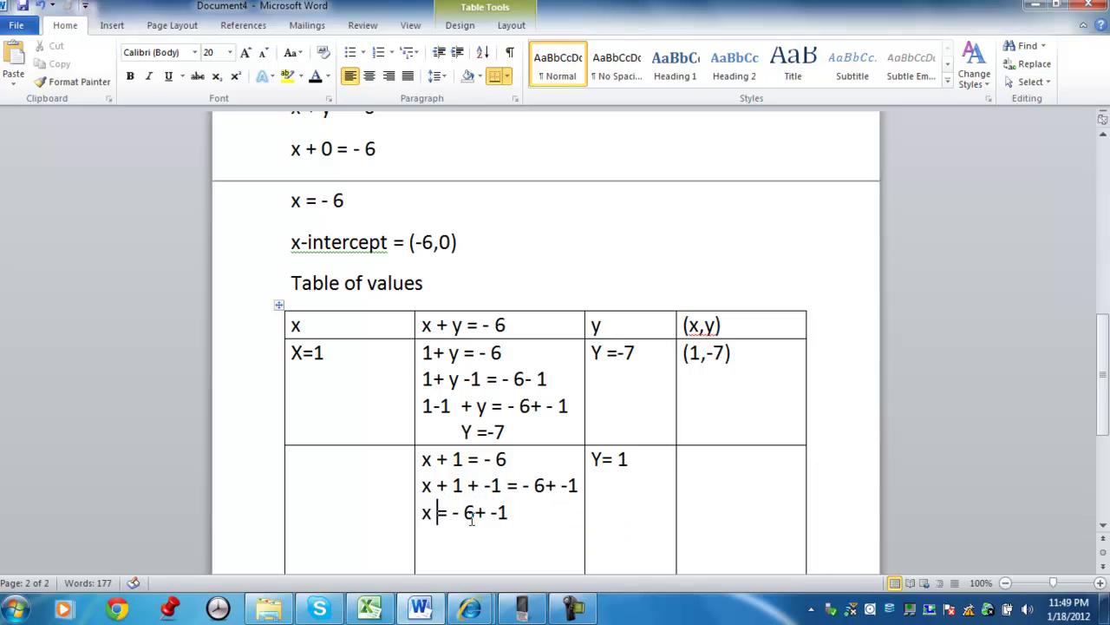
drag(508, 512, 454, 516)
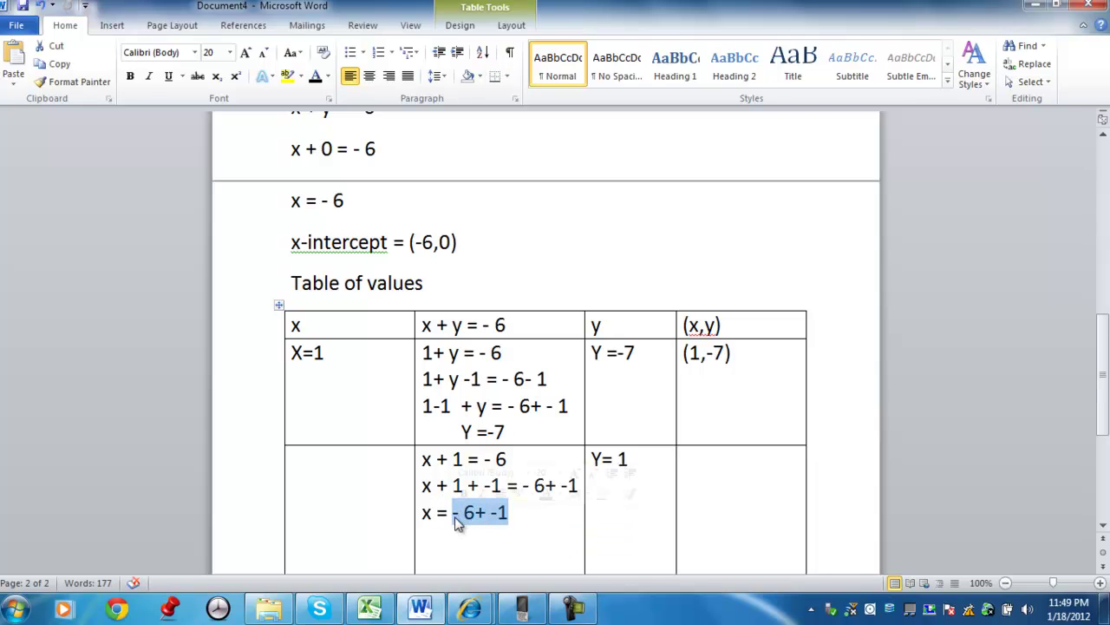
key(BackSpace)
text(7)
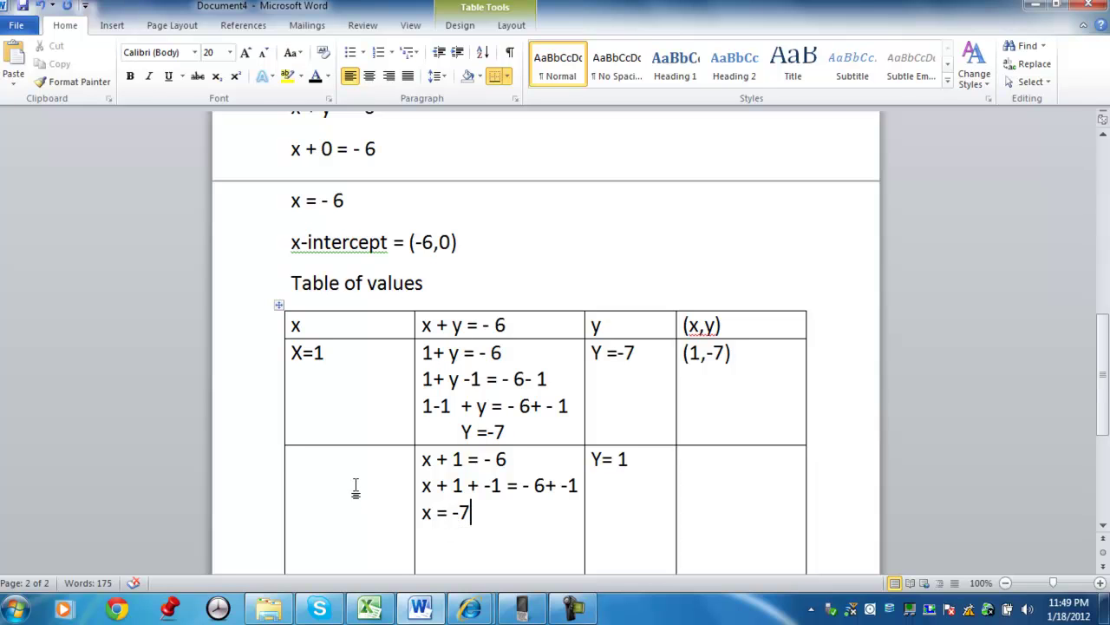
Enter X=-7 and the point (-7,1) in the bottom row's cells
click(354, 483)
text(X=-7)
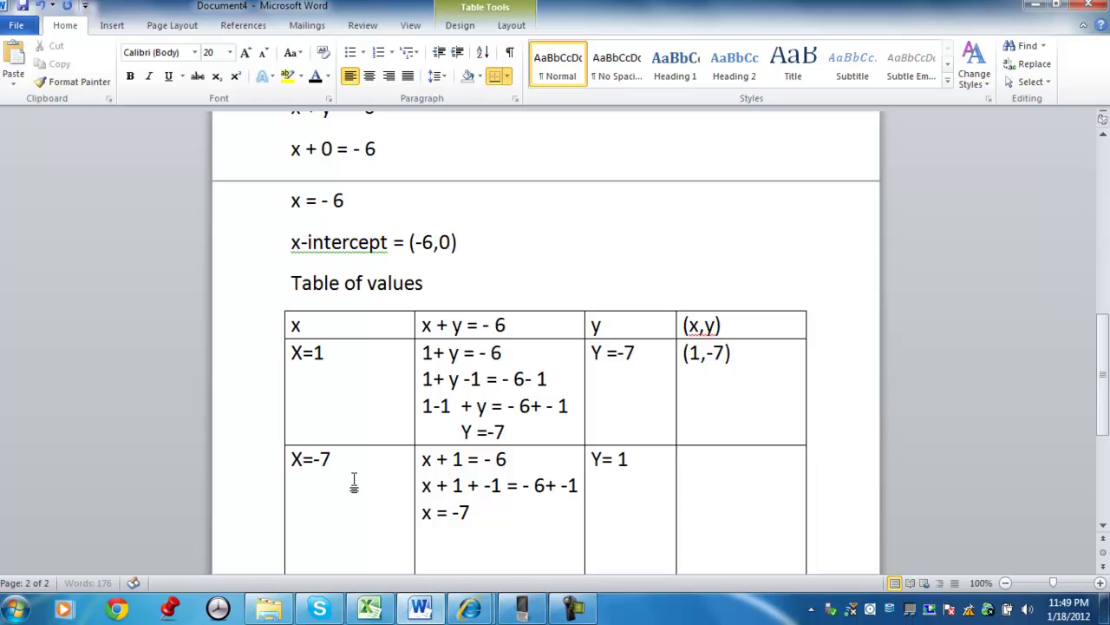
click(731, 479)
text((-7,1))
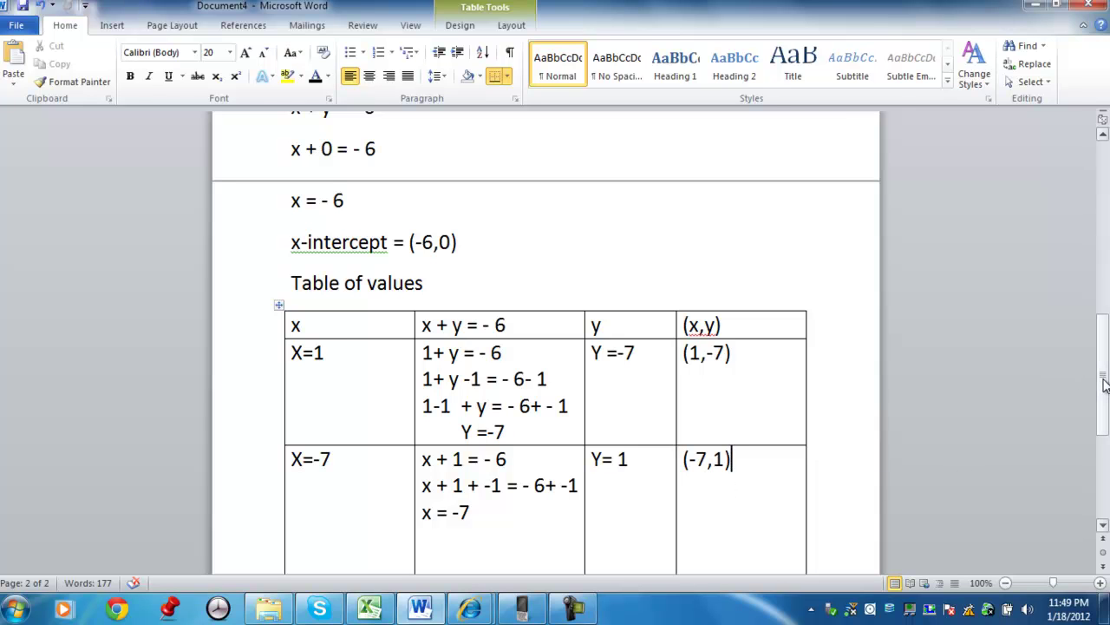
drag(1105, 385, 1100, 260)
click(568, 285)
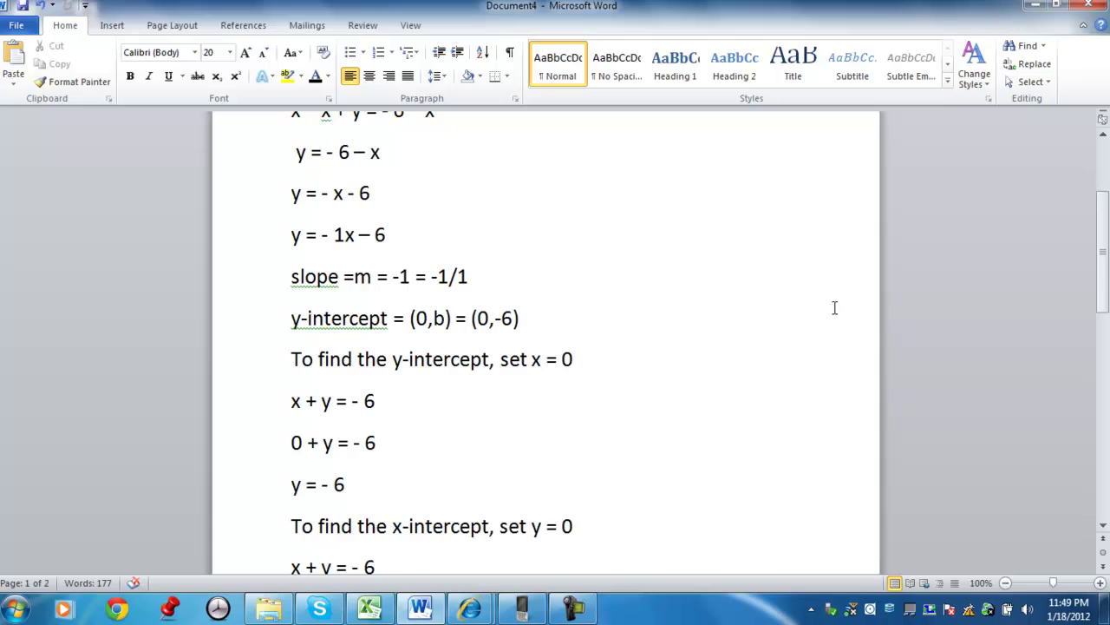
drag(1103, 234, 1105, 299)
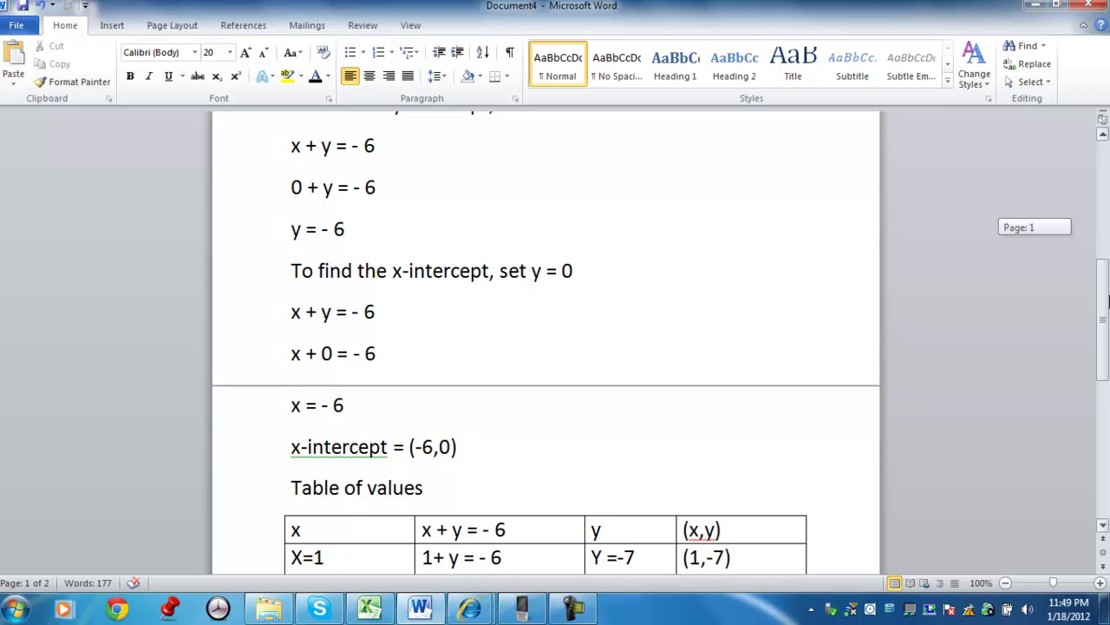
drag(1107, 299, 1107, 373)
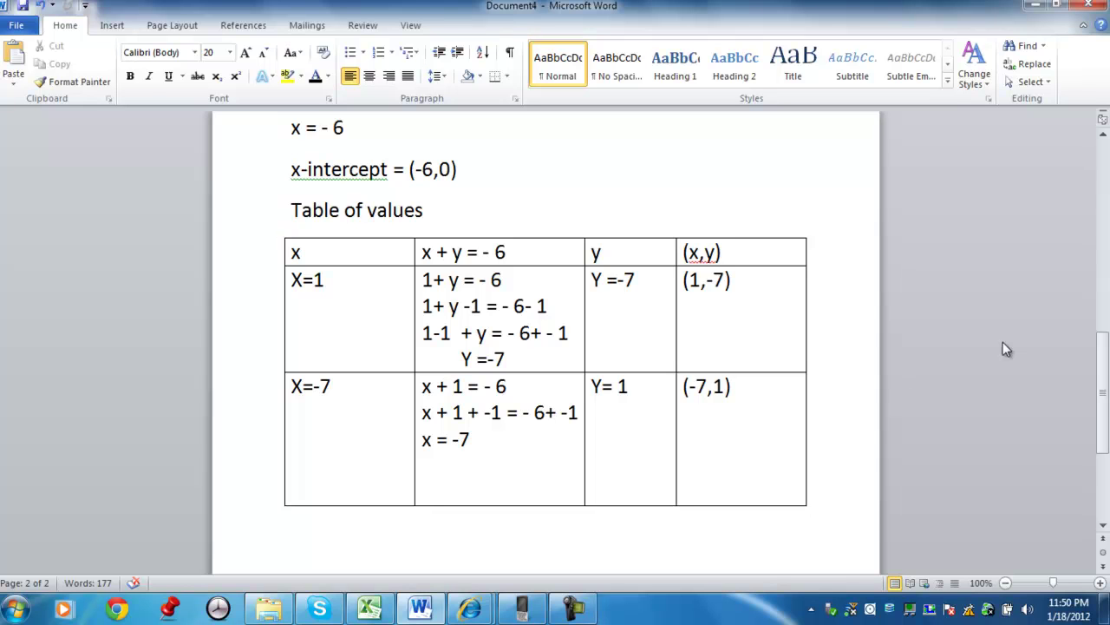
drag(1105, 342, 1105, 390)
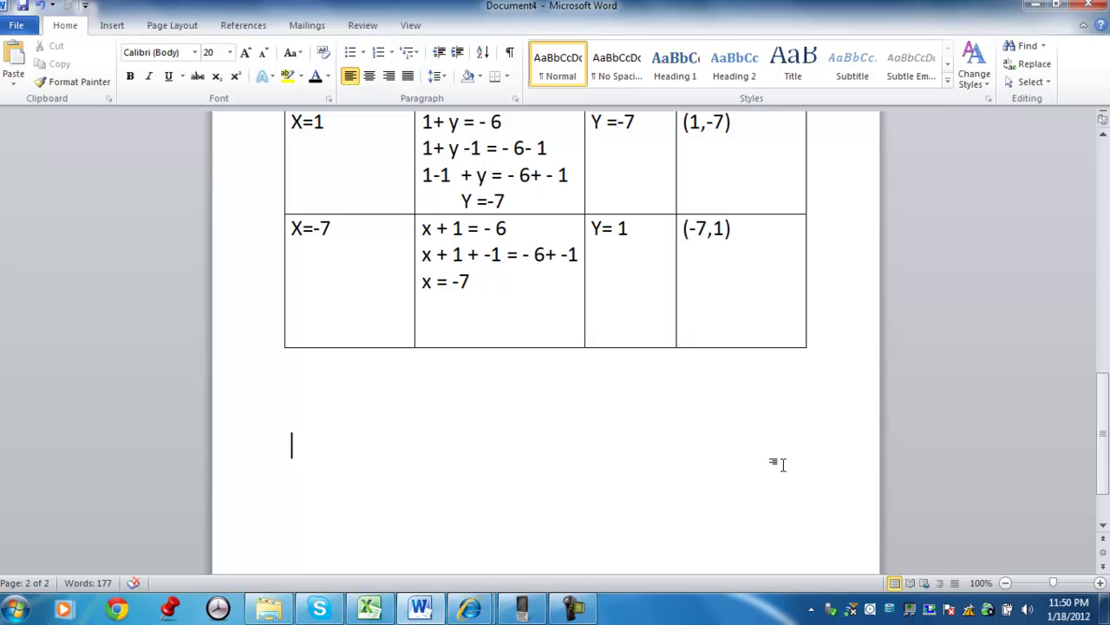
Insert a 20-column by 20-row table below the table of values using Insert Table
click(116, 27)
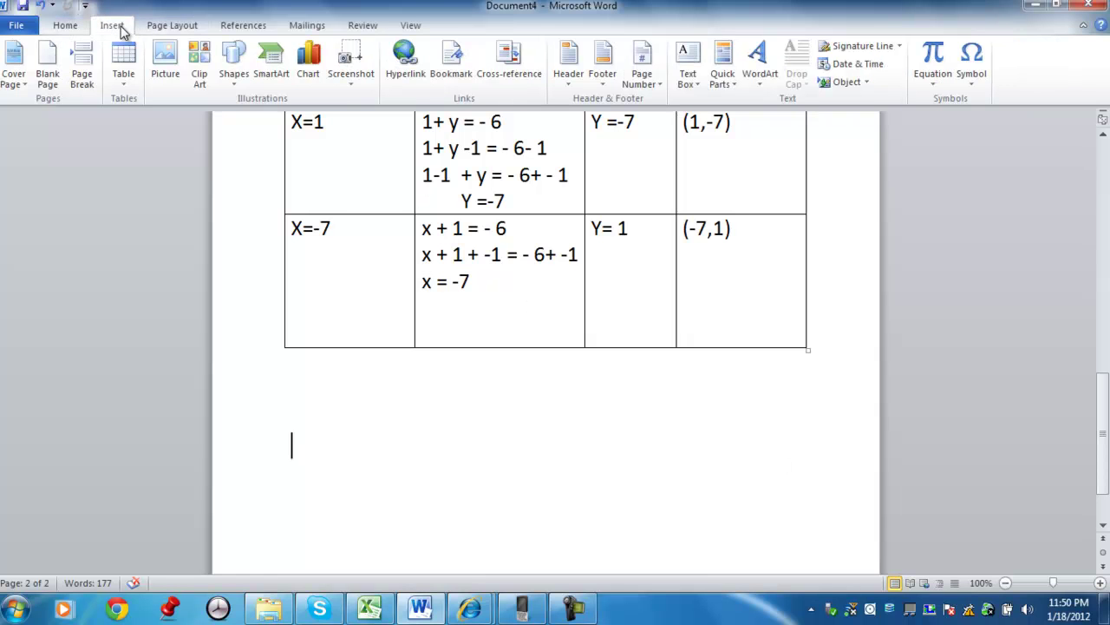
click(125, 63)
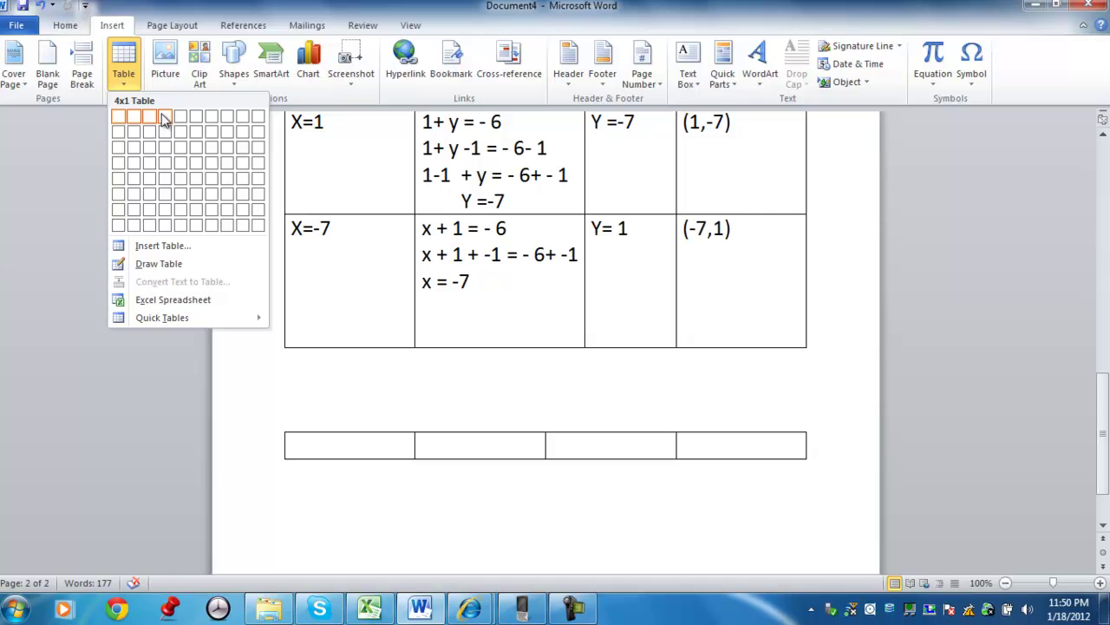
click(76, 25)
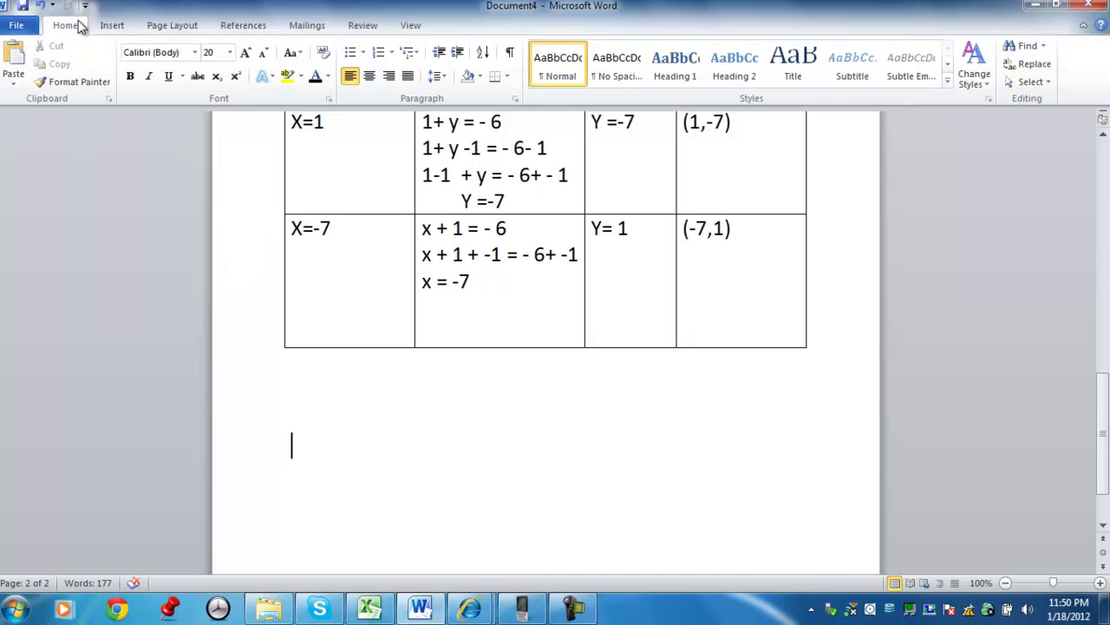
click(110, 27)
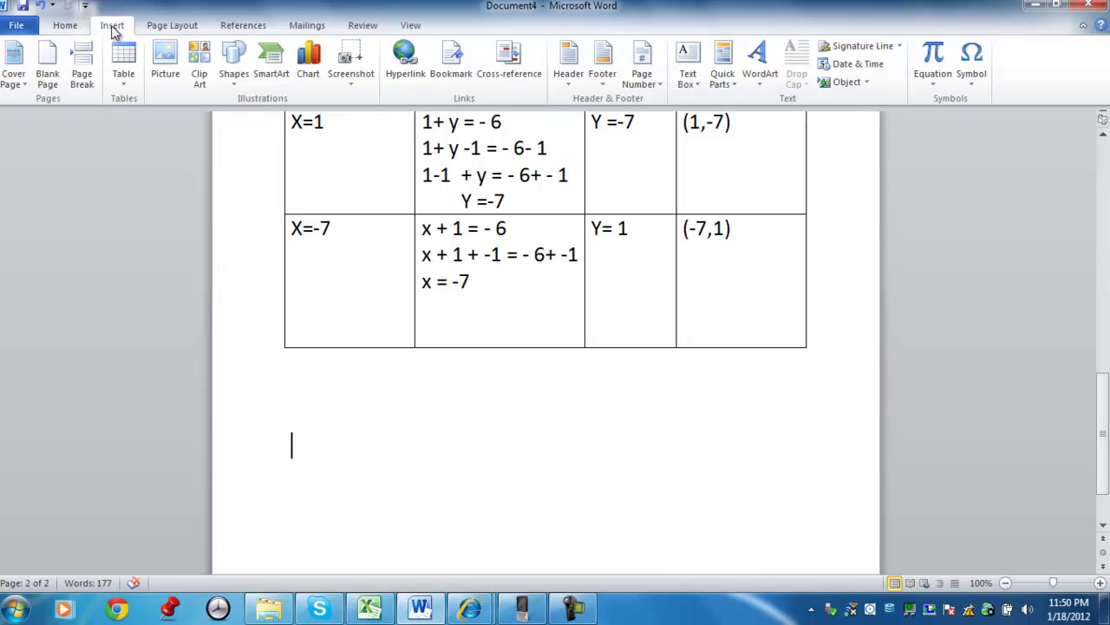
click(123, 53)
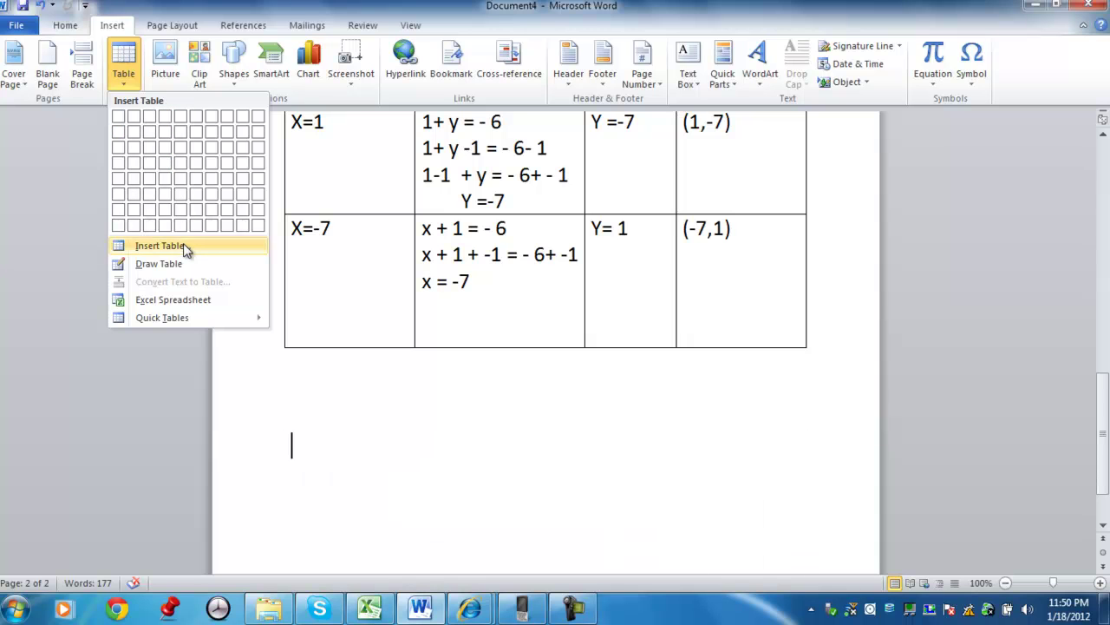
click(176, 246)
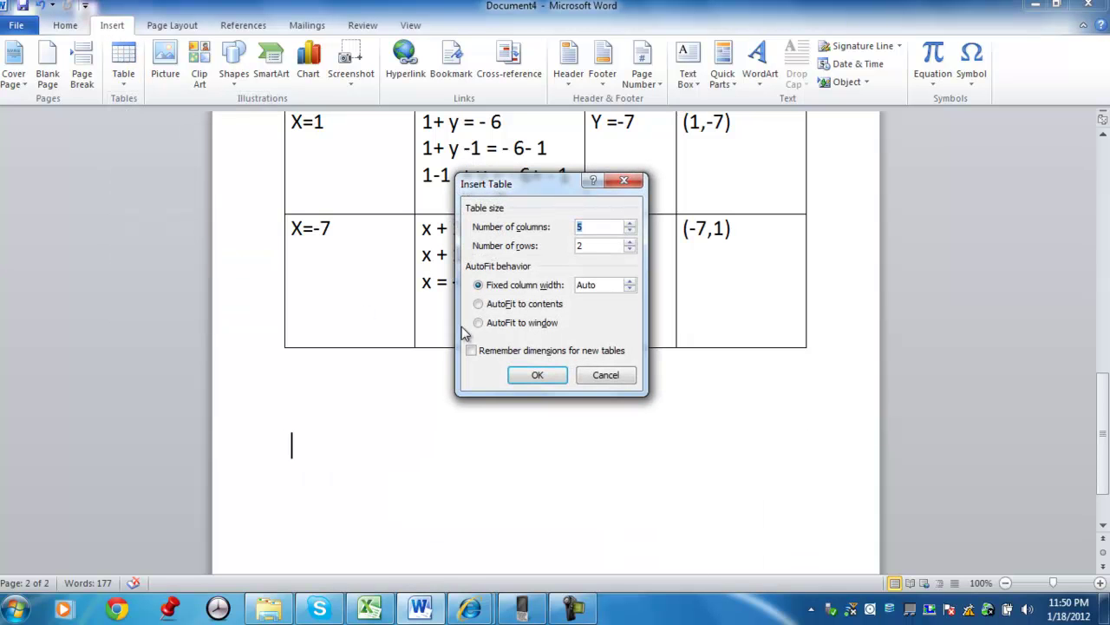
click(596, 249)
click(533, 371)
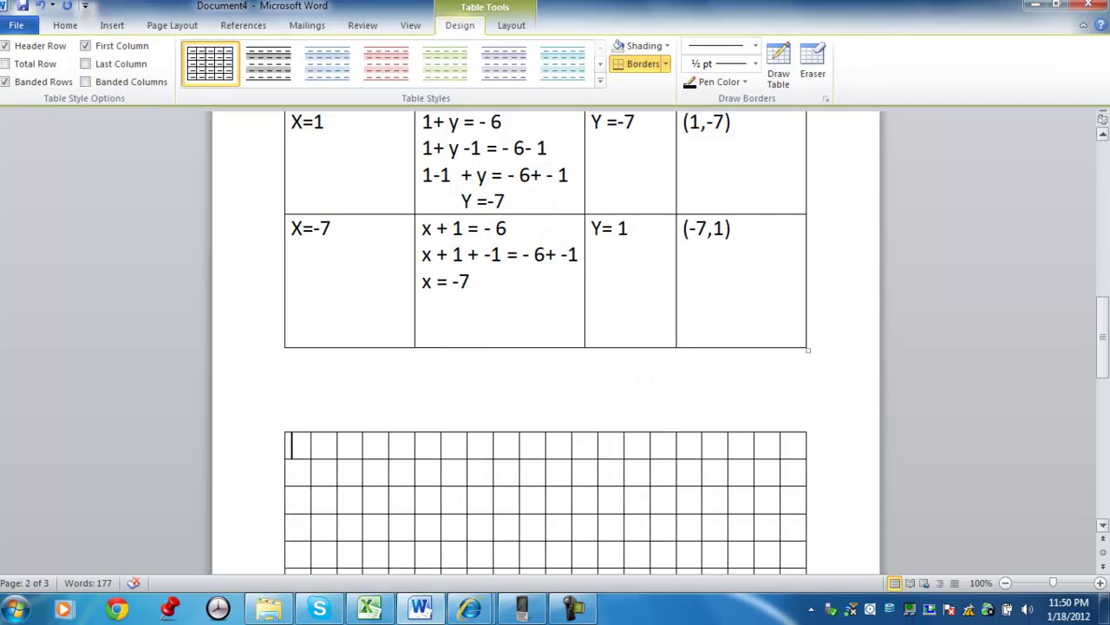
drag(1107, 379, 1107, 413)
Push the grid onto a new page and label it 'x + y = -6' above it
click(793, 204)
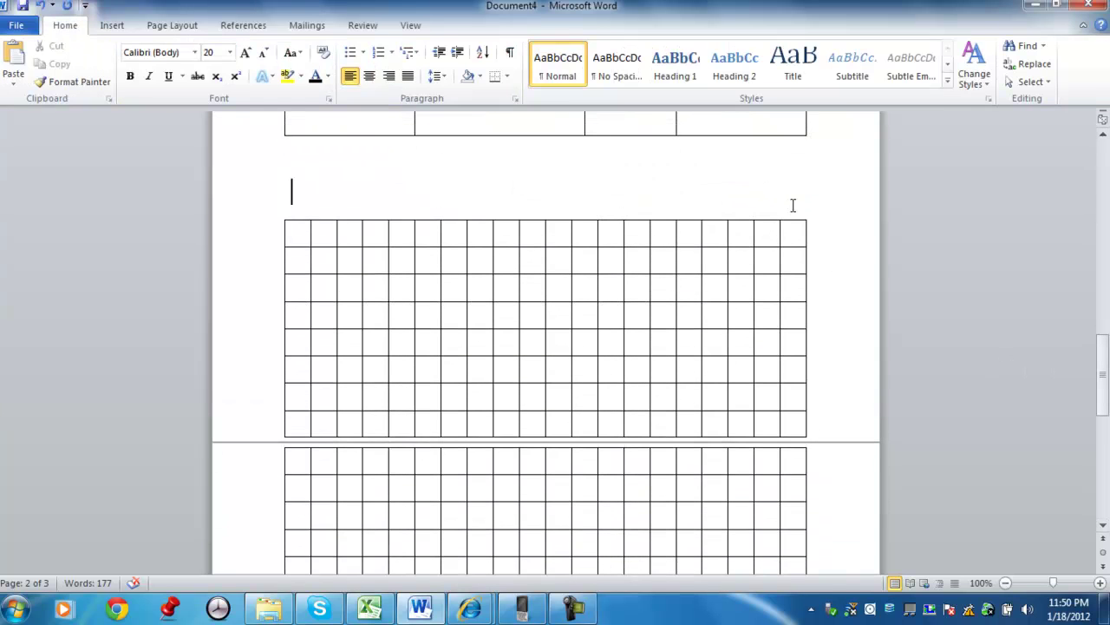
key(Return)
key(Return)
key(Return)
key(Return)
key(Return)
key(Return)
key(Return)
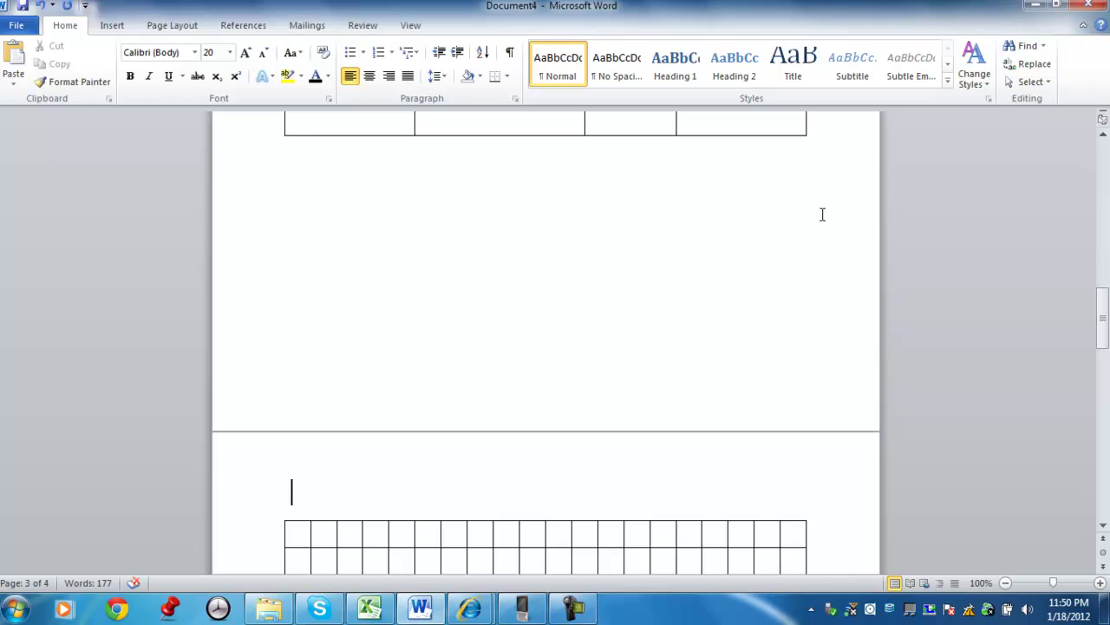
text(x + y + -6)
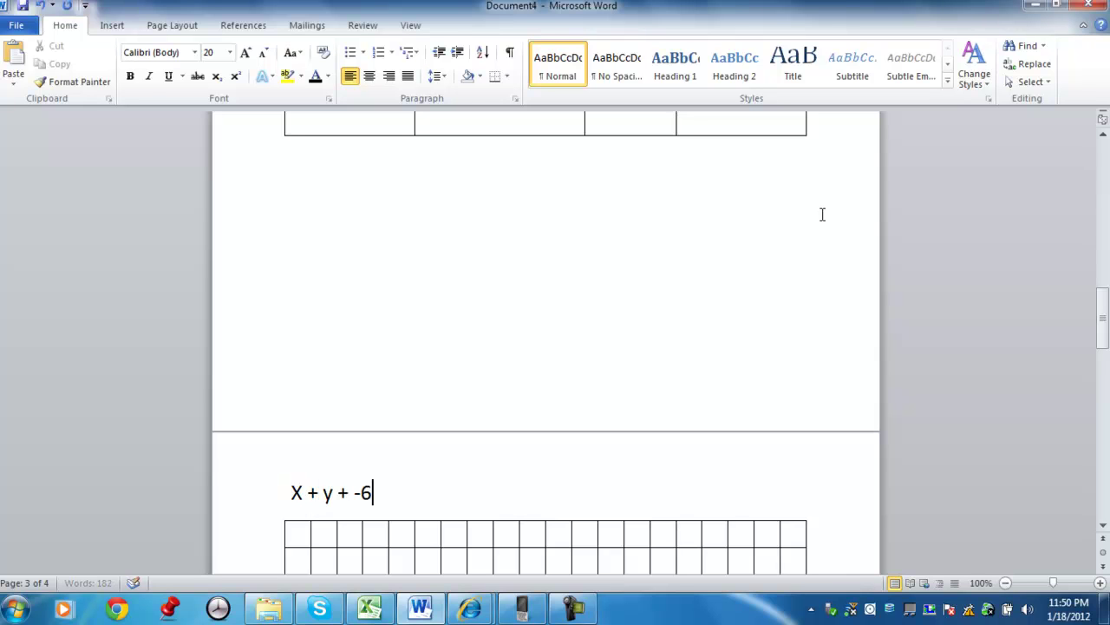
click(346, 495)
key(BackSpace)
text(=)
drag(1104, 315, 1107, 364)
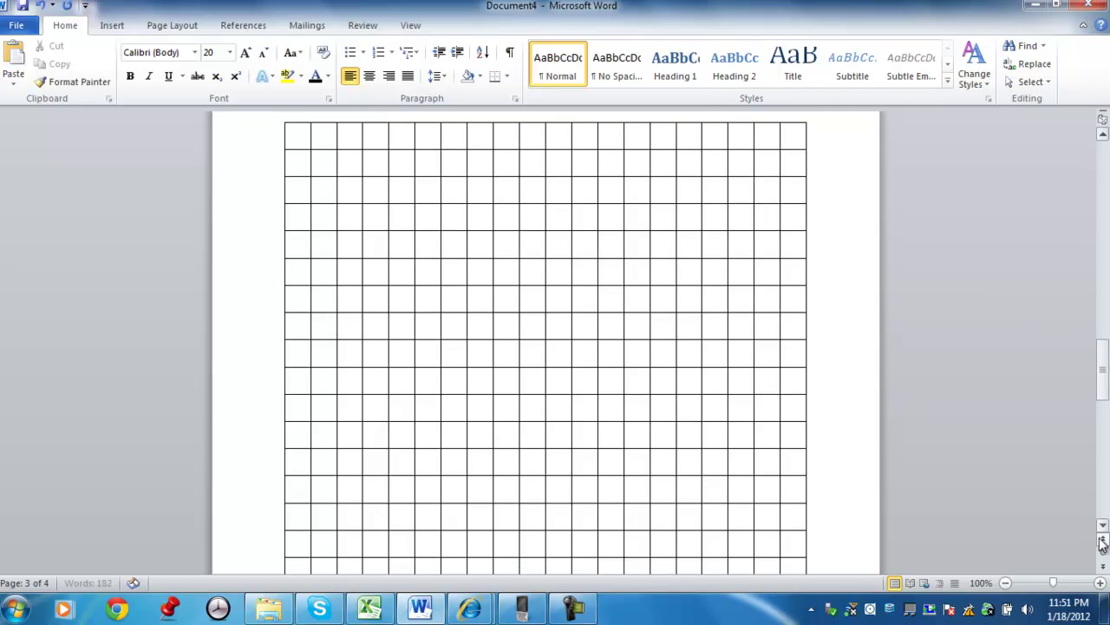
Draw a straight vertical line down the grid and delete the old blue line
click(1006, 582)
click(1005, 583)
click(1006, 583)
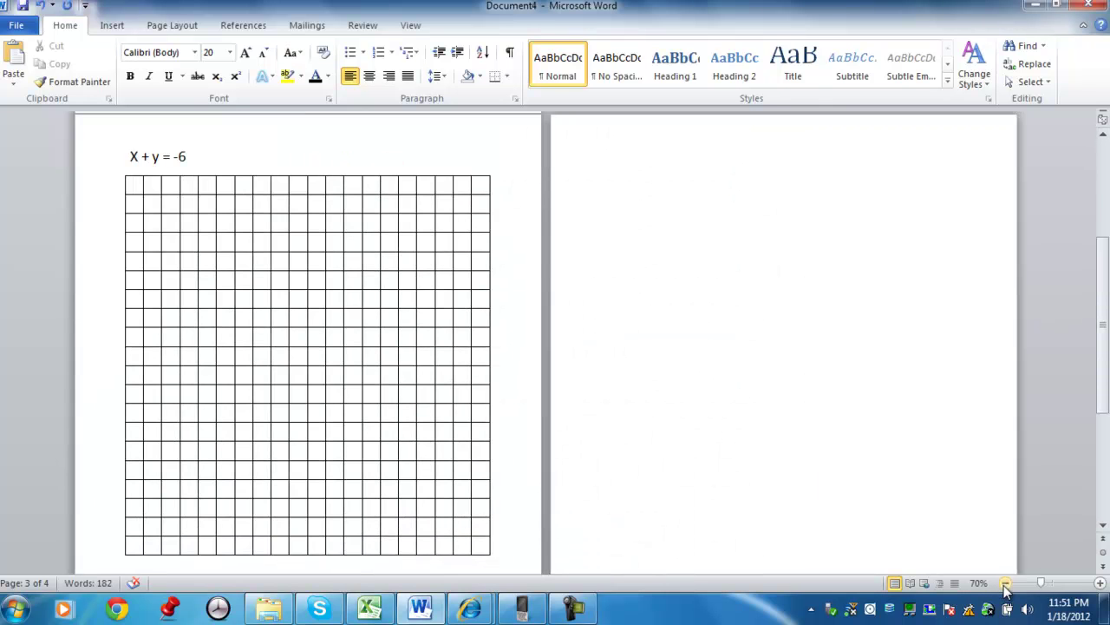
click(113, 25)
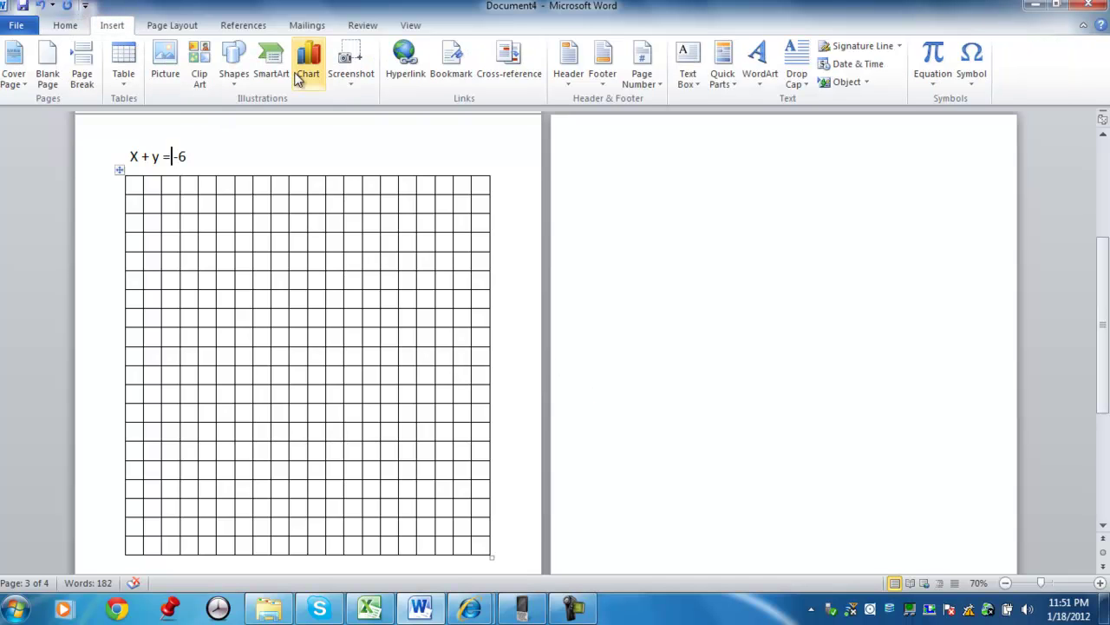
click(243, 79)
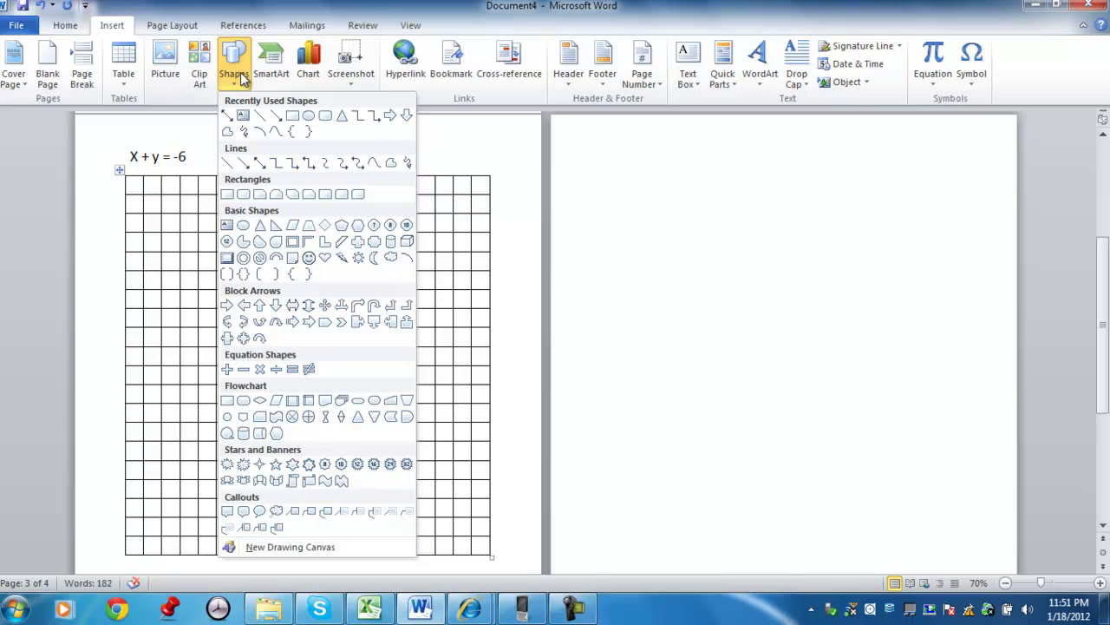
click(260, 163)
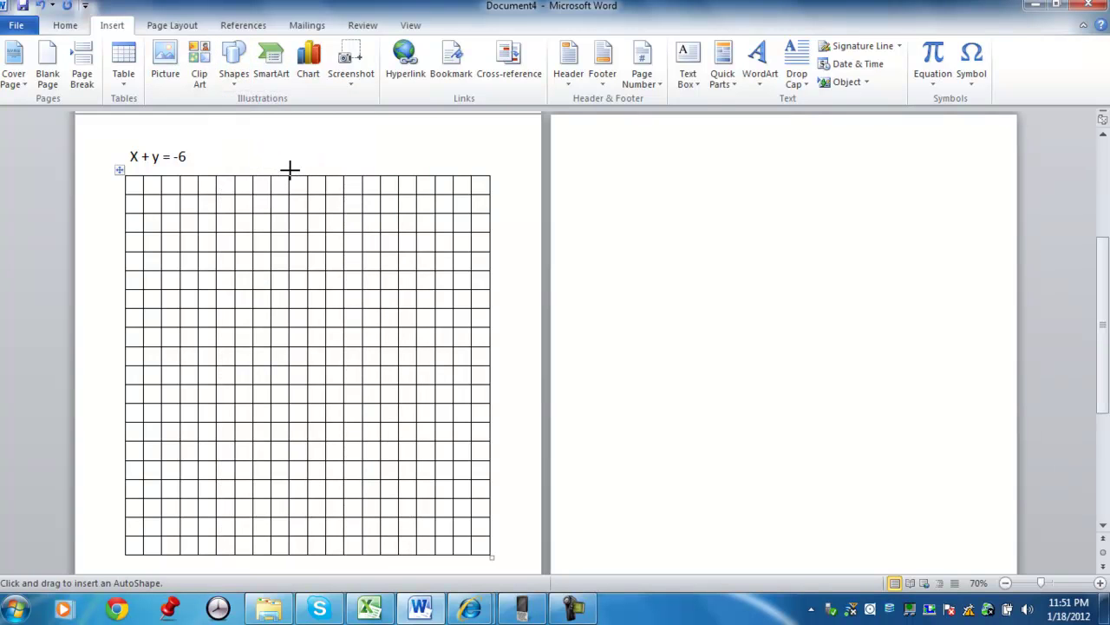
mouse_move(289, 169)
mouse_down()
mouse_move(290, 566)
mouse_move(288, 521)
mouse_up()
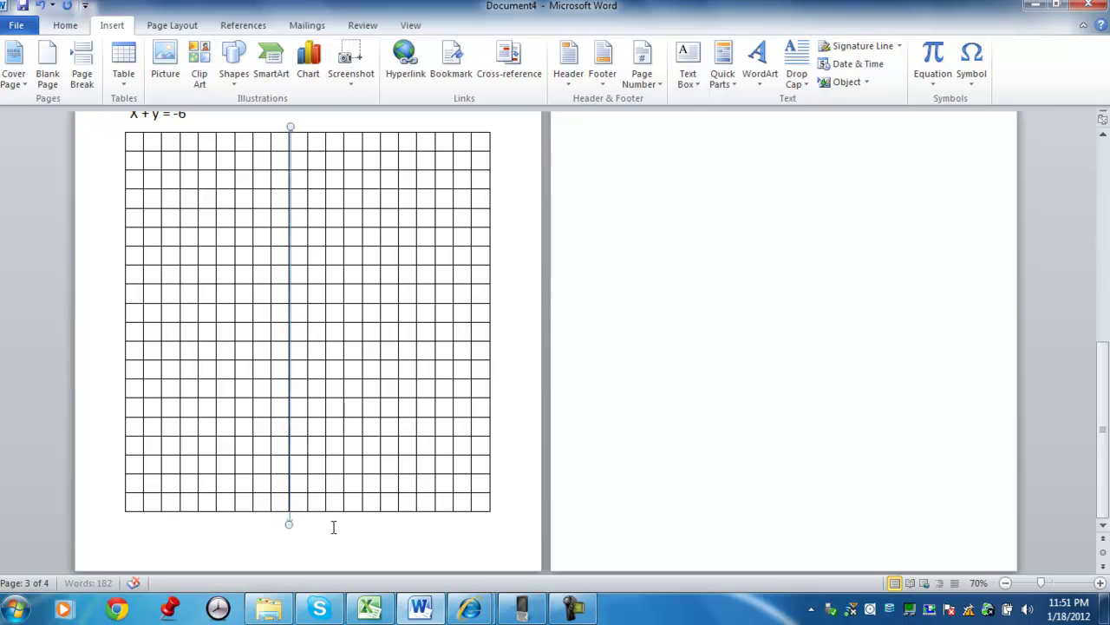
key(Delete)
Draw a double-arrow line down the grid's centre and give it a thick black style
click(112, 25)
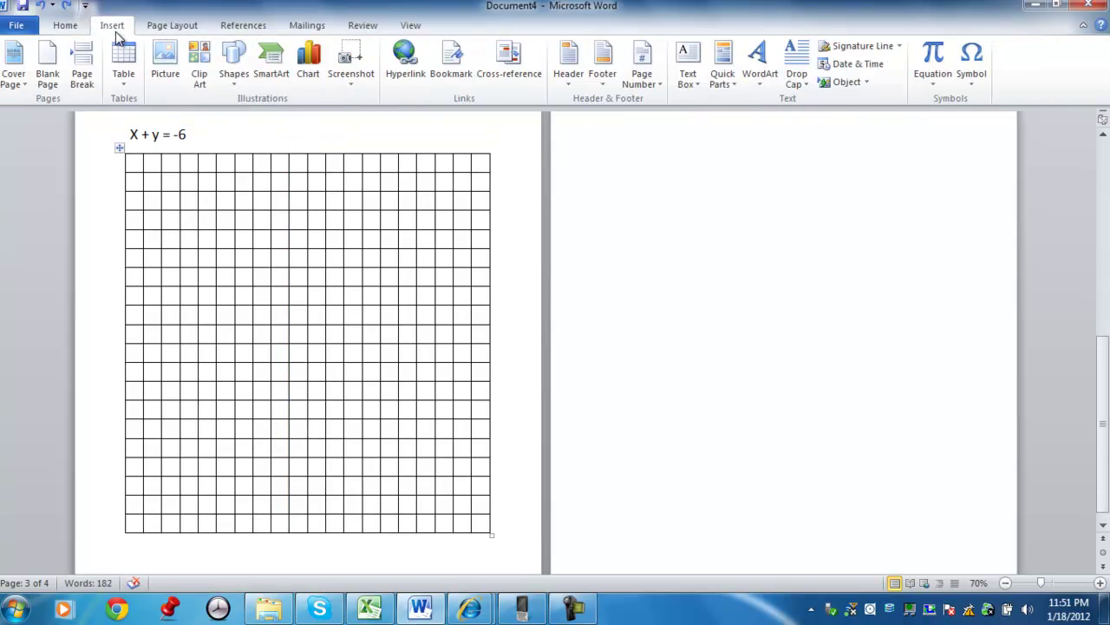
click(231, 71)
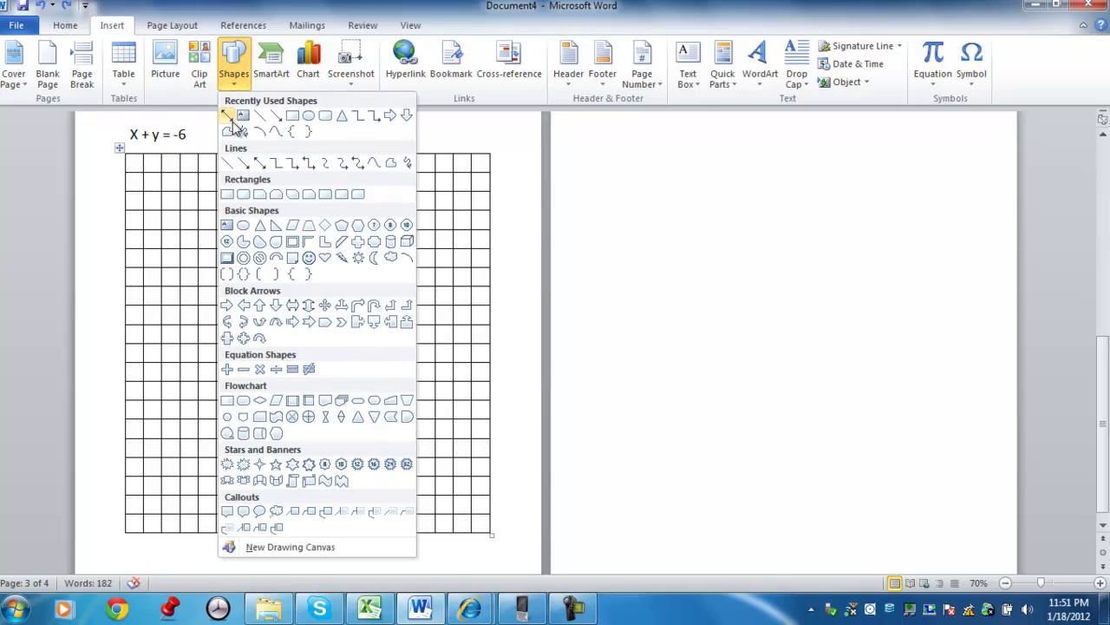
click(261, 163)
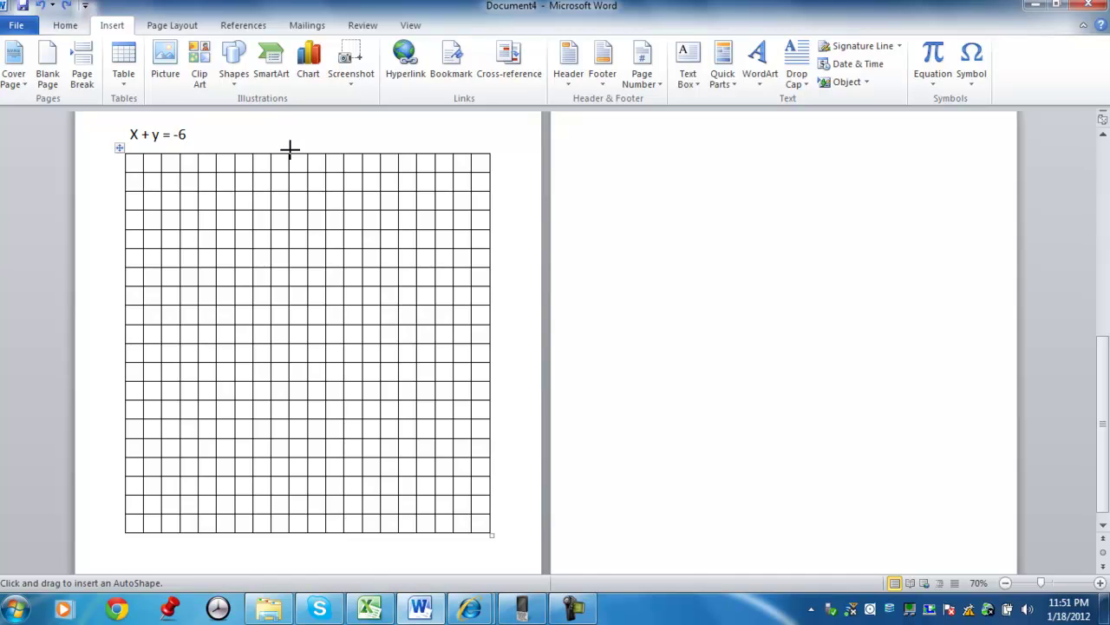
drag(289, 152, 288, 541)
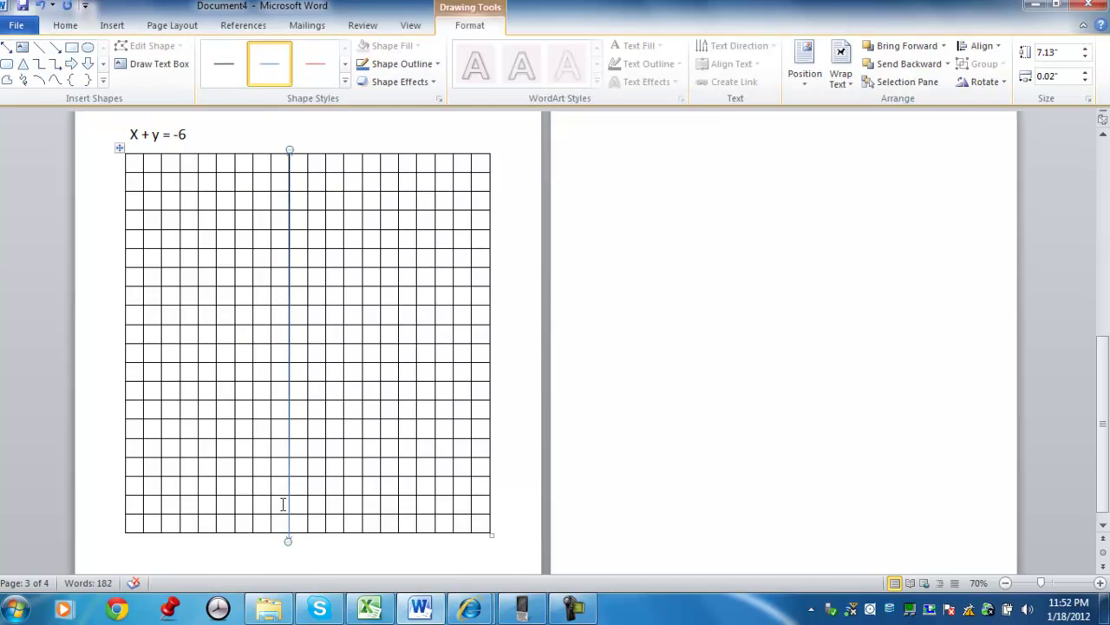
click(343, 69)
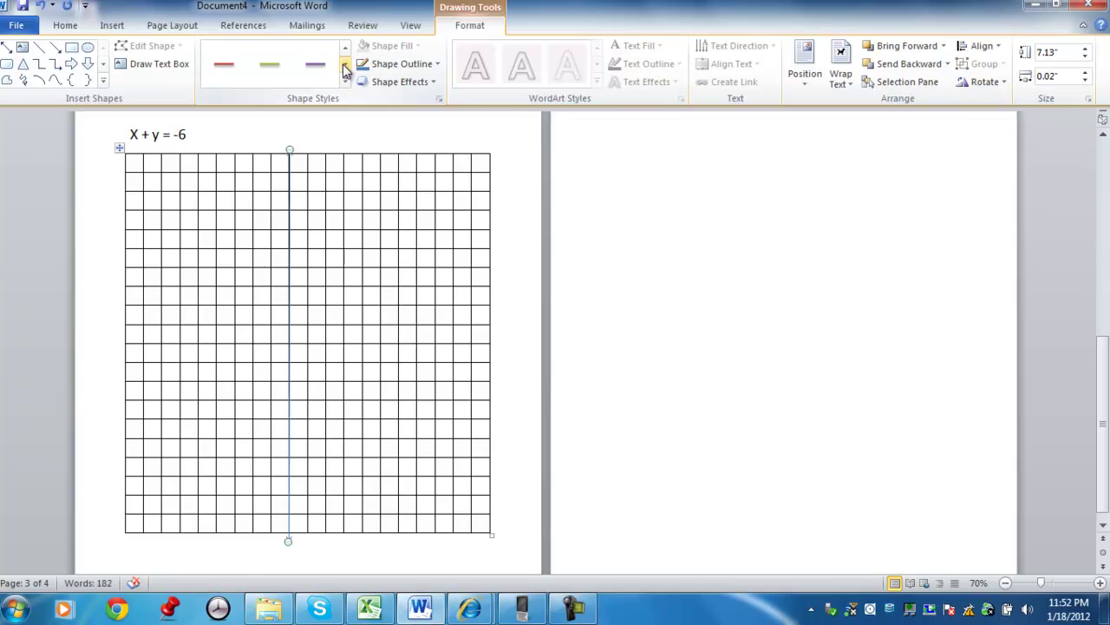
click(345, 50)
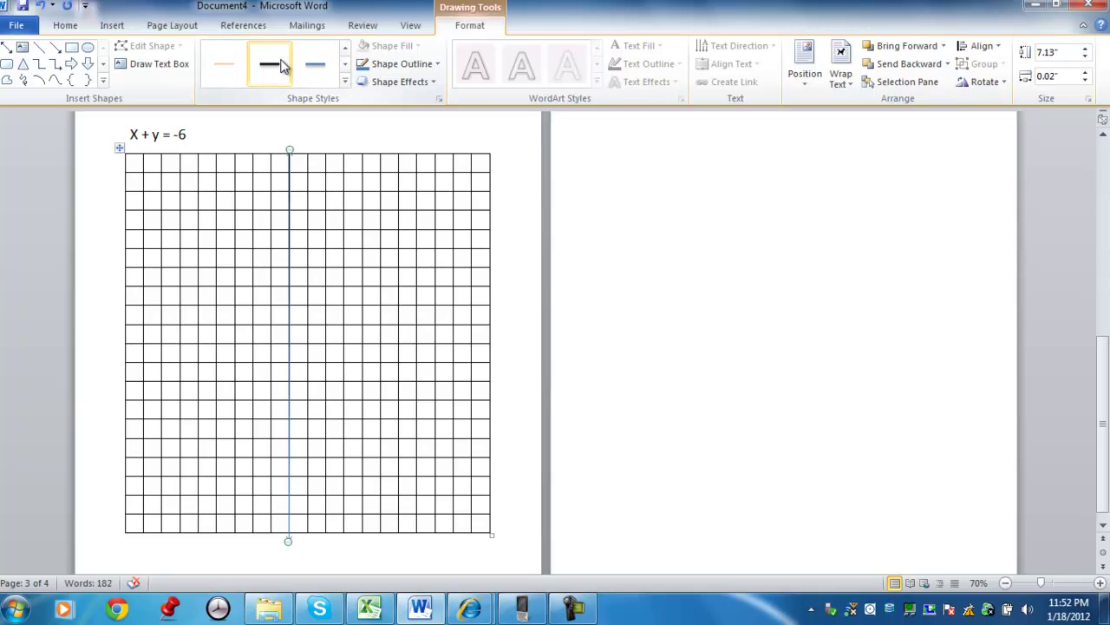
click(279, 66)
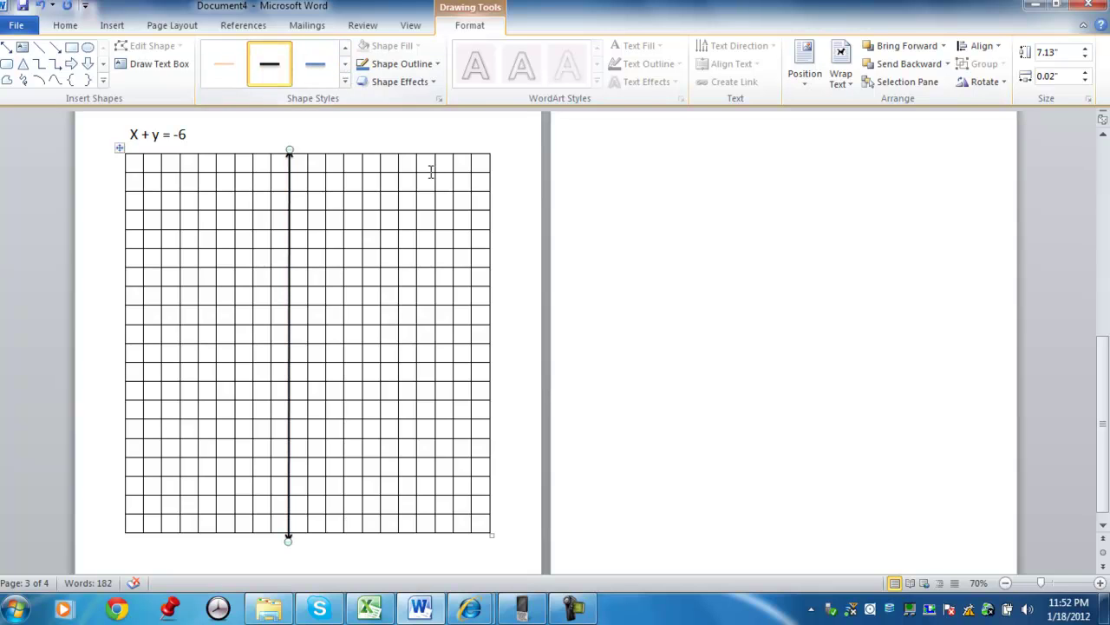
click(10, 50)
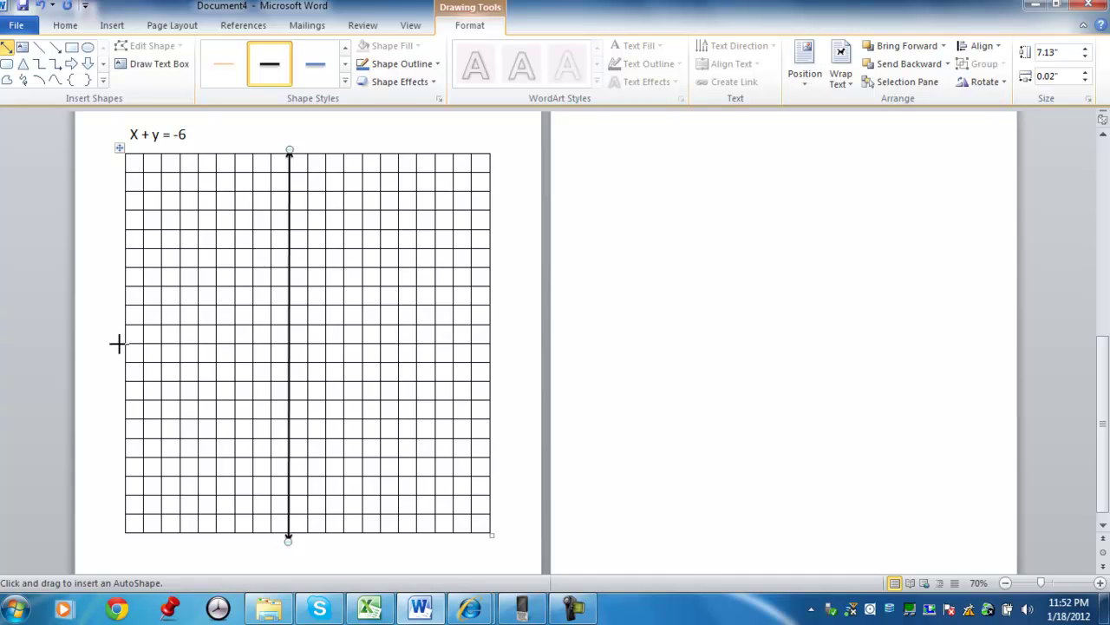
Draw a horizontal line across the grid's middle and set its width to 3 pt
drag(118, 344, 498, 344)
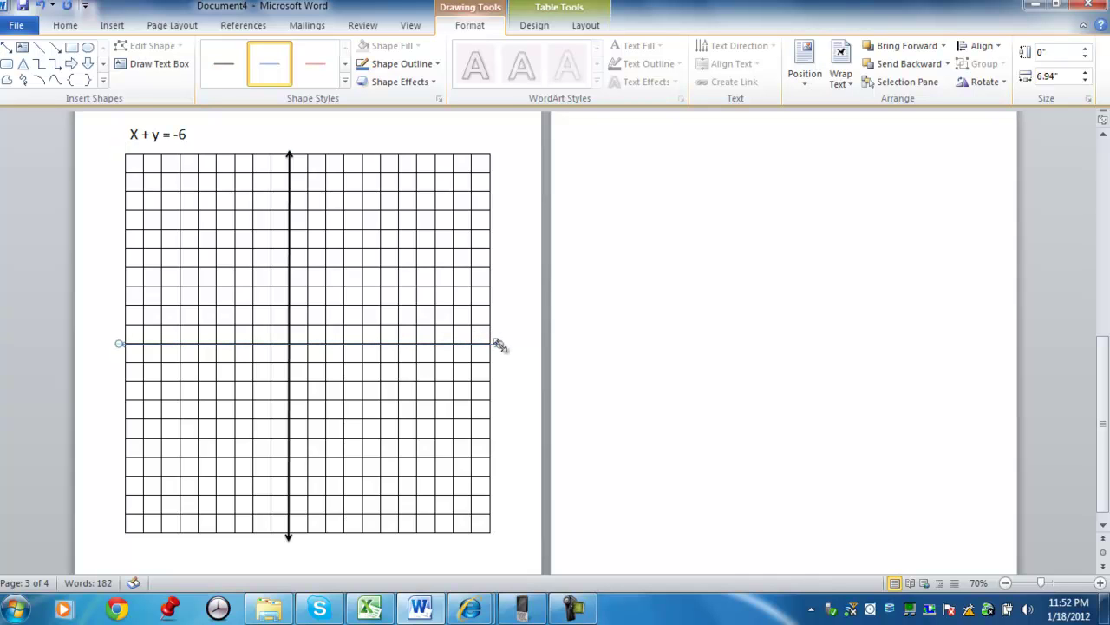
right_click(499, 346)
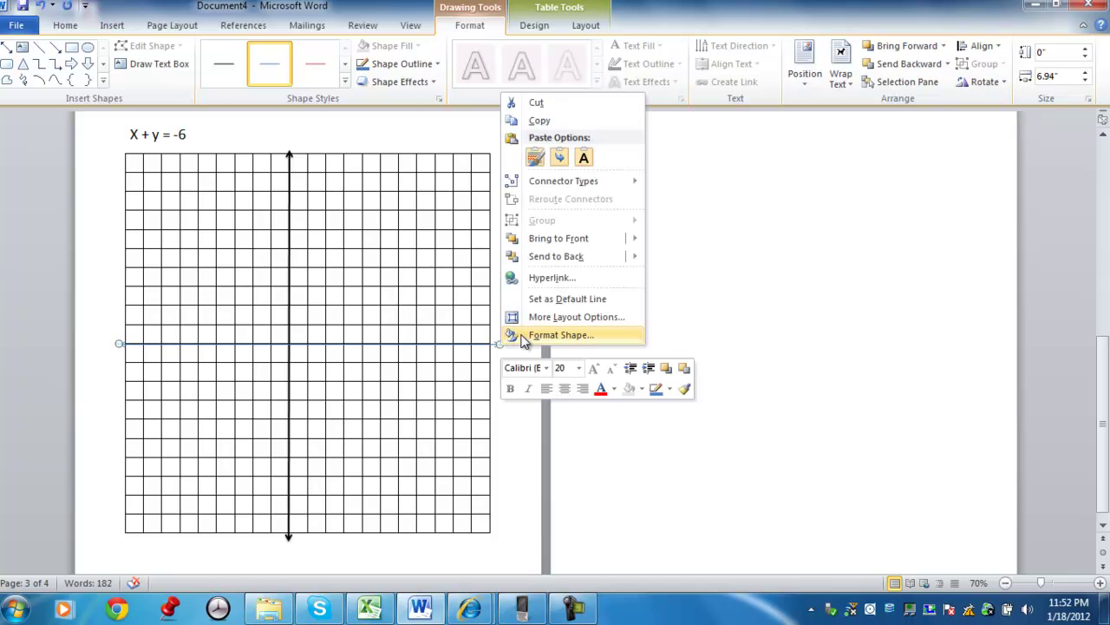
click(559, 335)
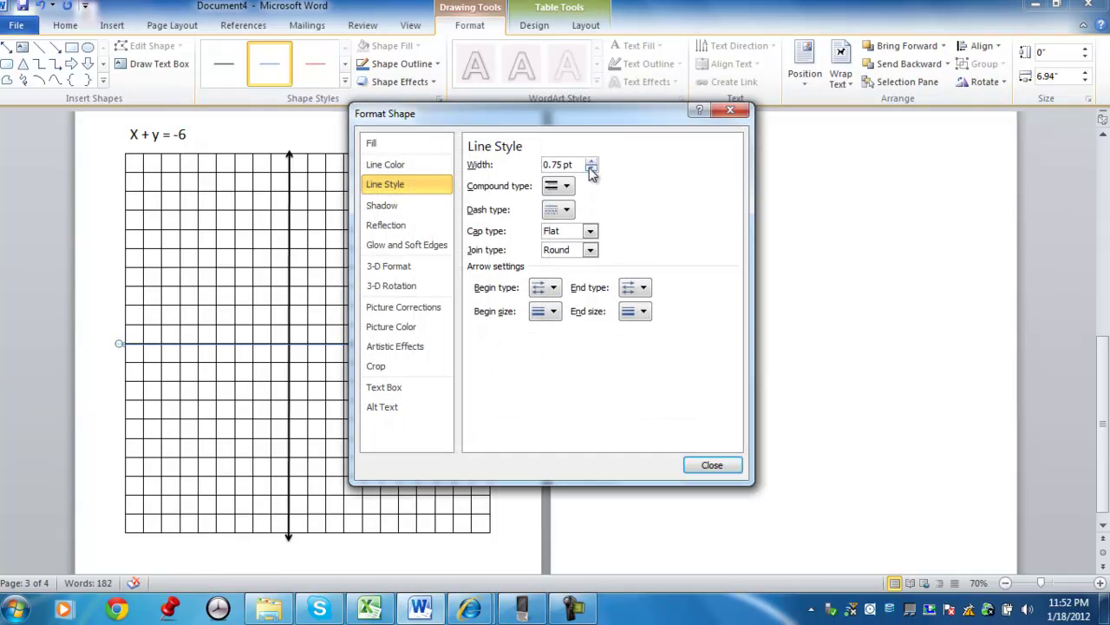
click(591, 161)
click(590, 162)
click(591, 161)
click(590, 161)
click(590, 161)
click(591, 161)
click(590, 162)
click(591, 162)
click(590, 162)
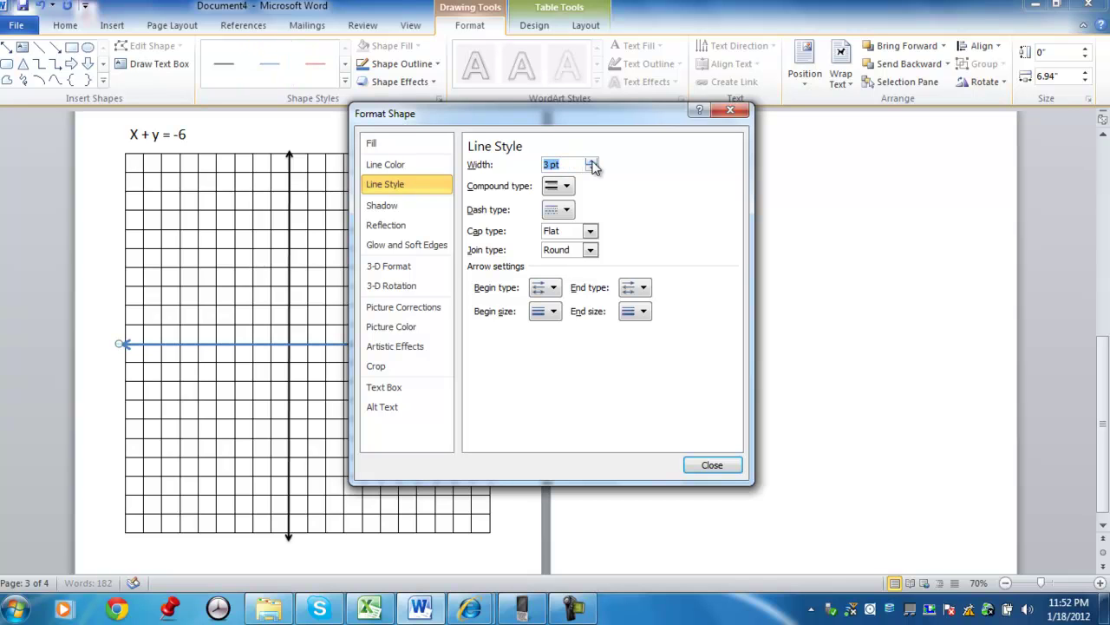
Set the horizontal axis line colour to black in Format Shape
click(426, 161)
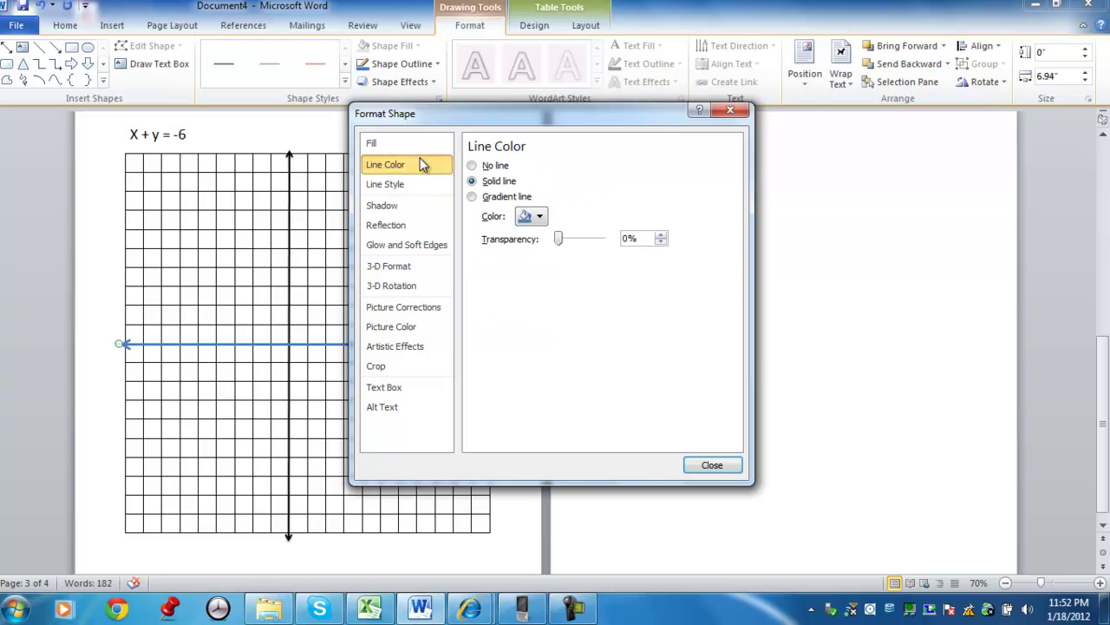
click(542, 218)
click(536, 250)
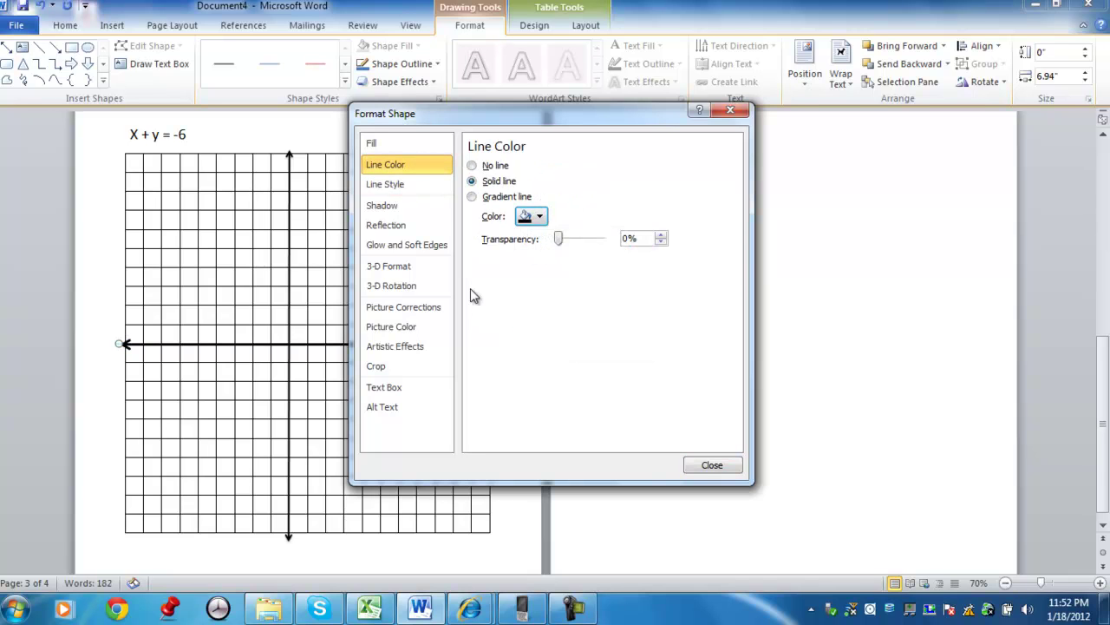
click(402, 556)
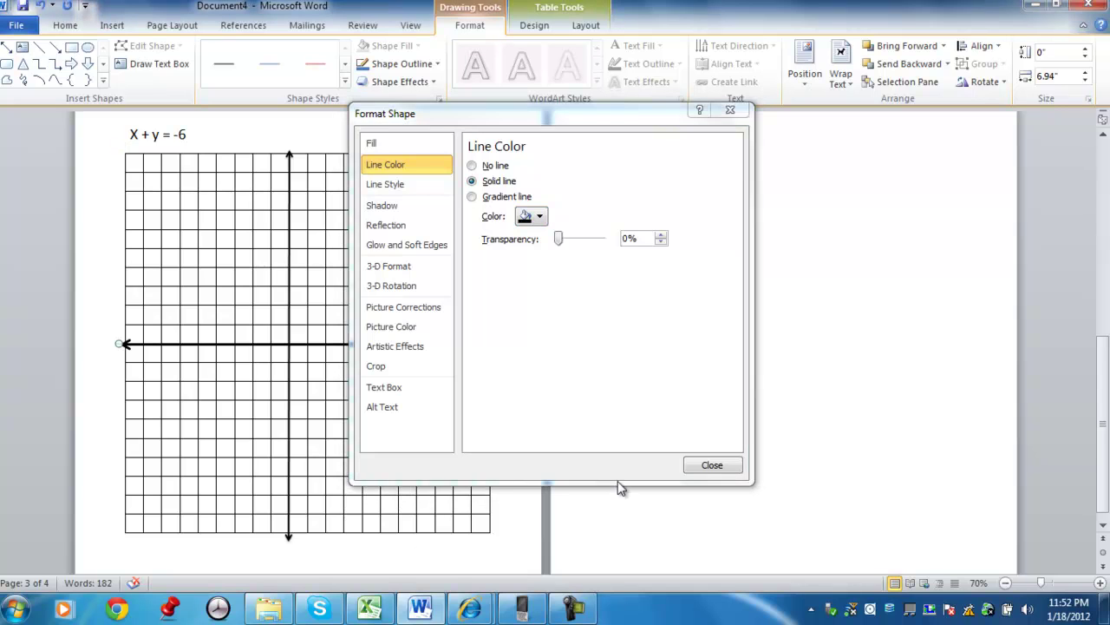
click(720, 464)
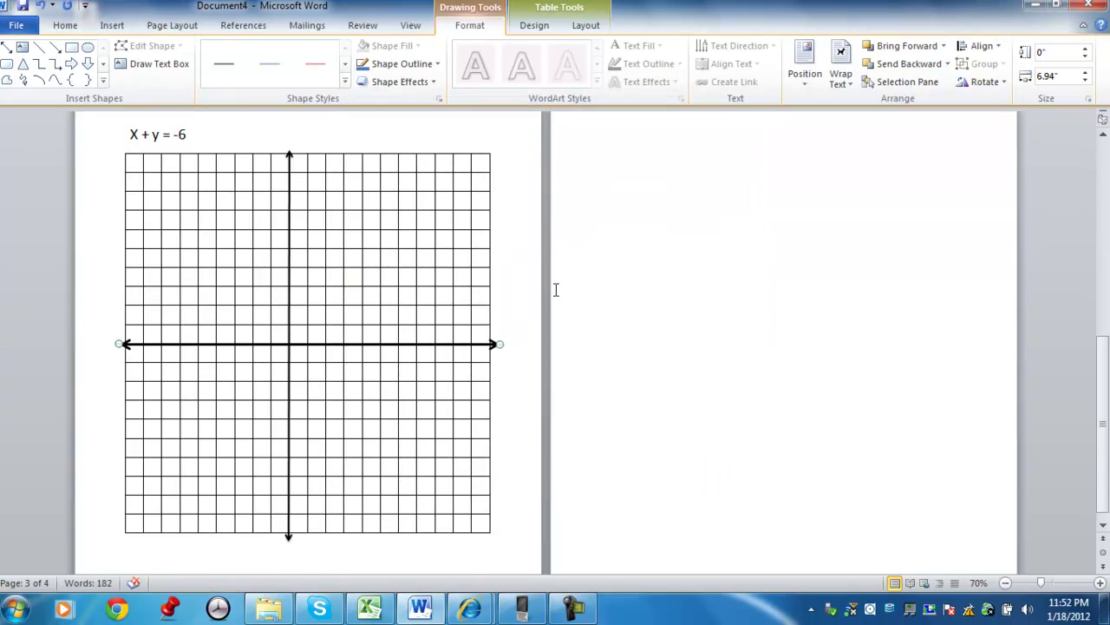
click(91, 49)
Insert an oval beside the heading and shrink it to a 0.24 x 0.25 inch solid black dot
click(212, 131)
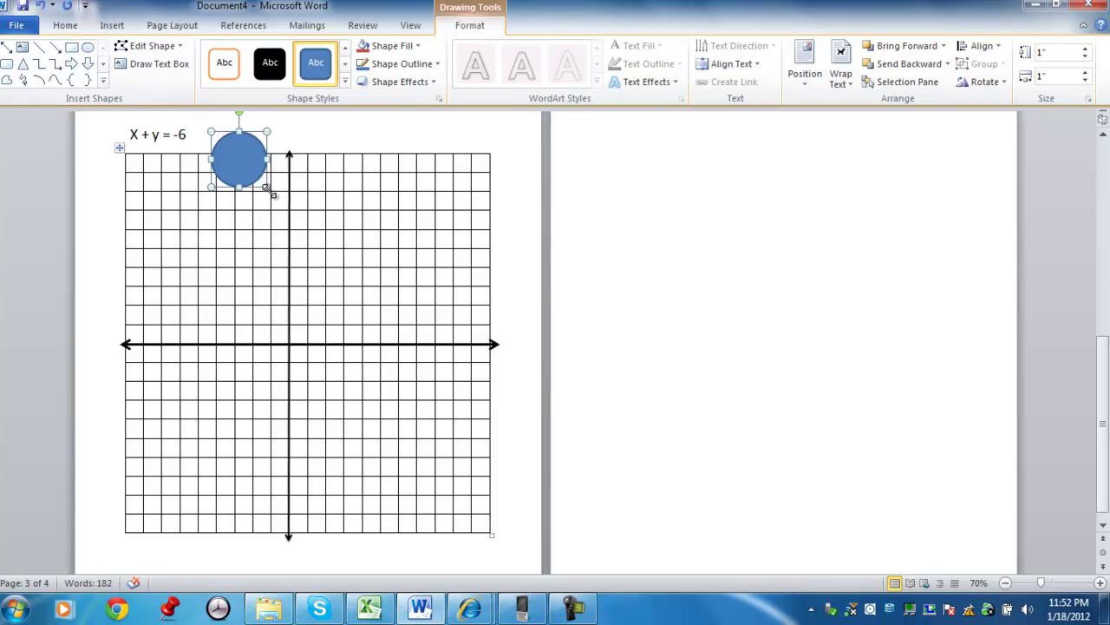
drag(269, 190, 237, 153)
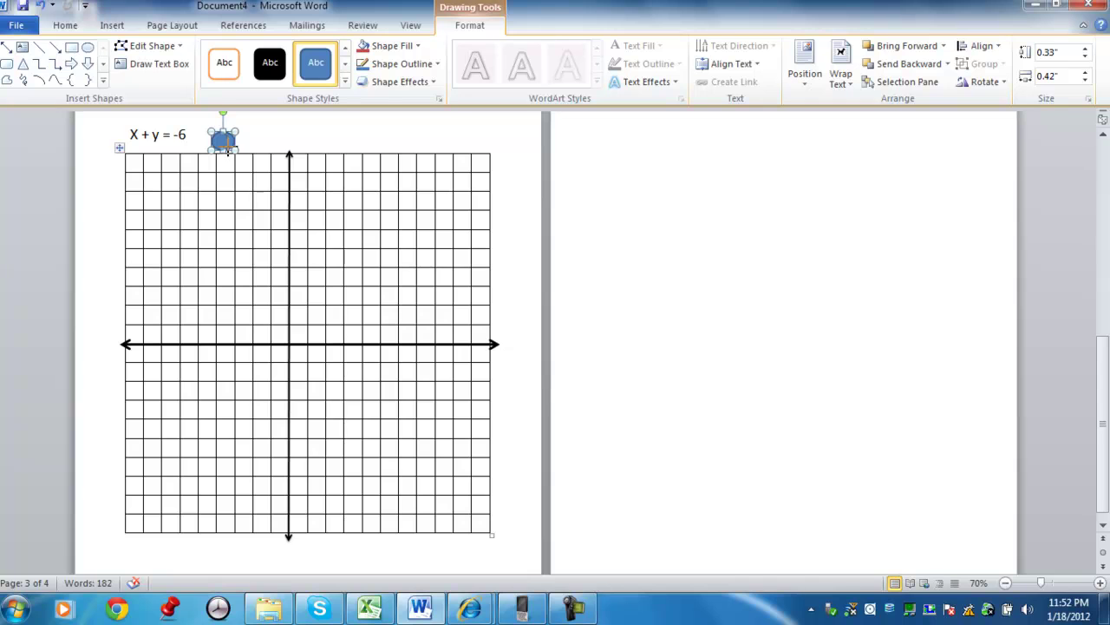
drag(224, 142, 226, 146)
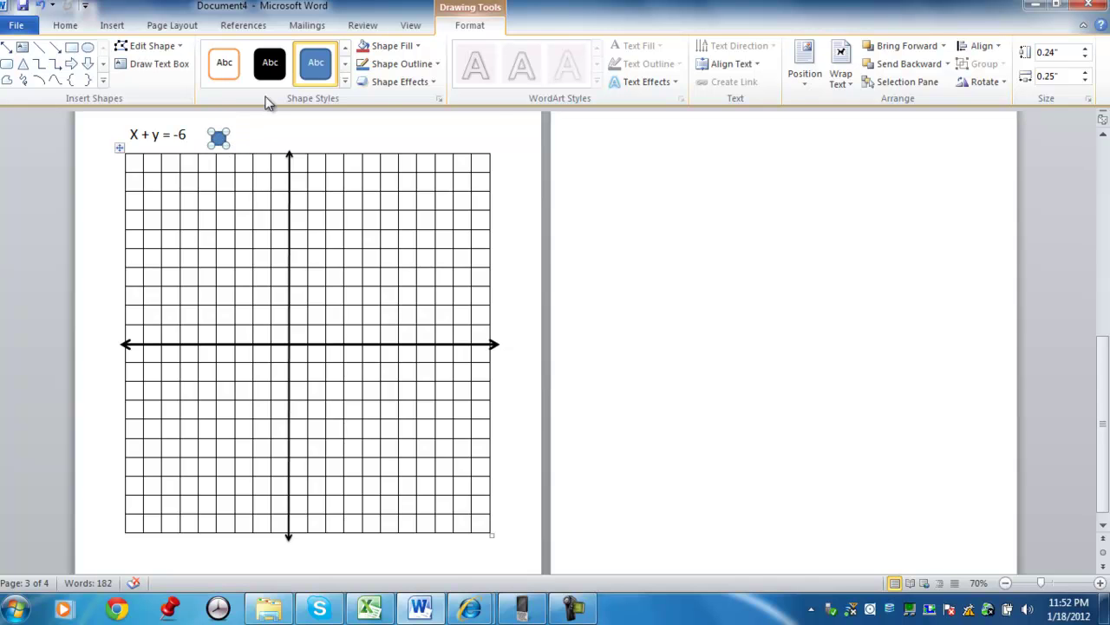
click(235, 121)
click(219, 138)
click(270, 62)
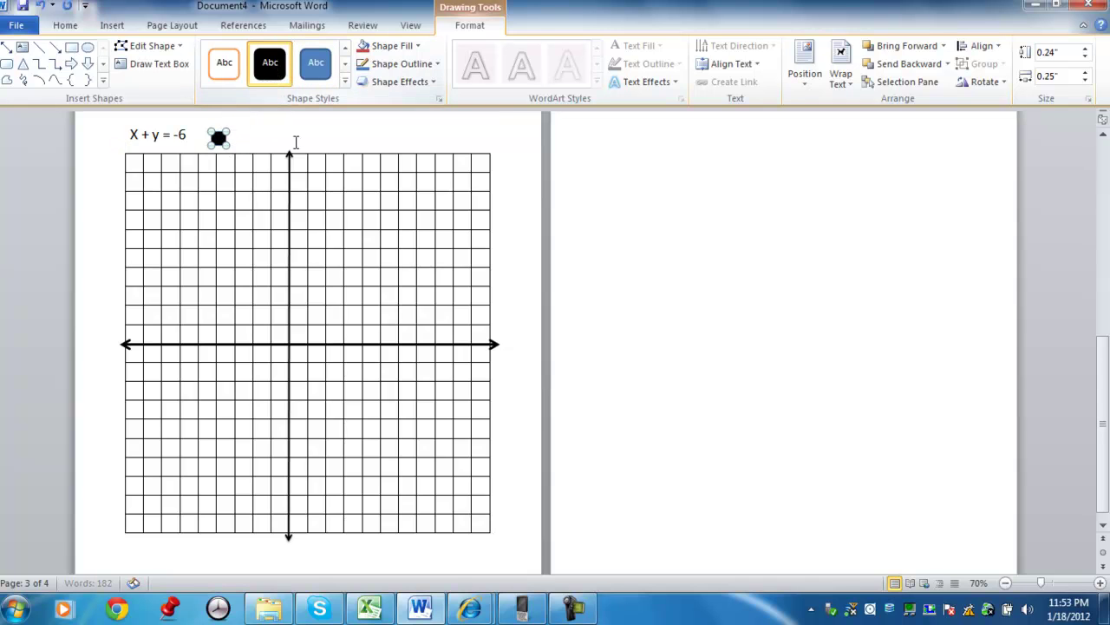
click(245, 140)
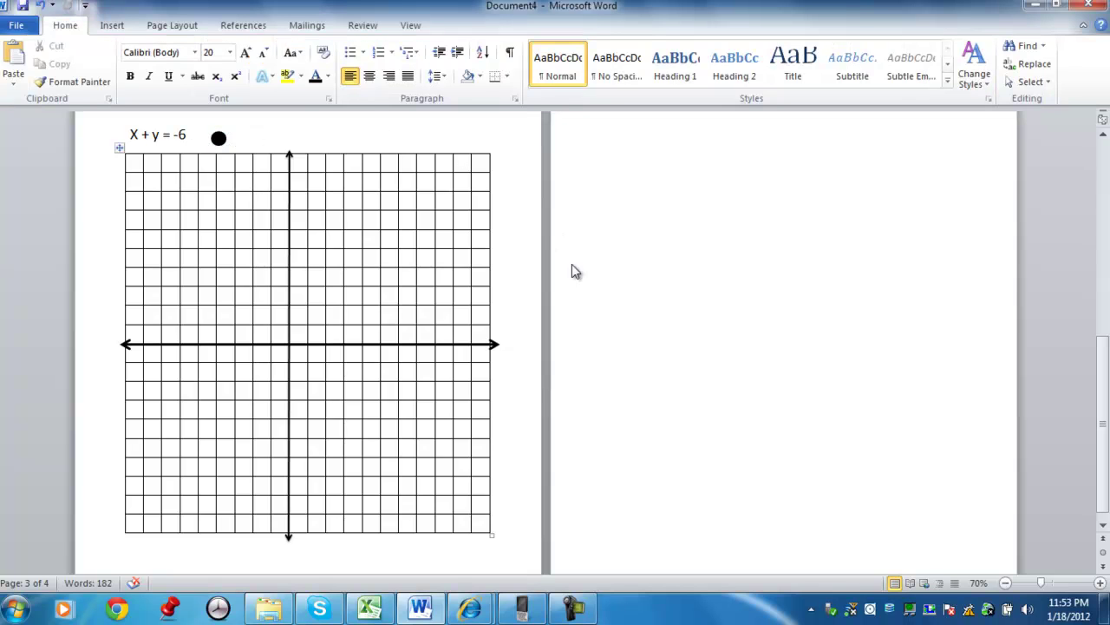
click(219, 138)
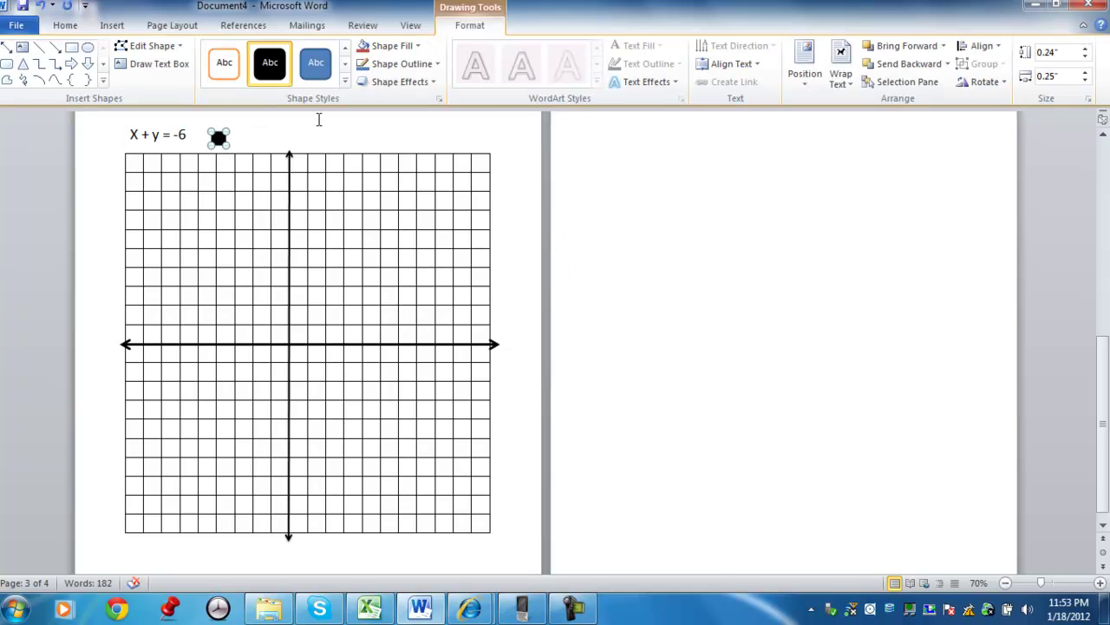
Copy the black dot to the clipboard for plotting points
right_click(219, 139)
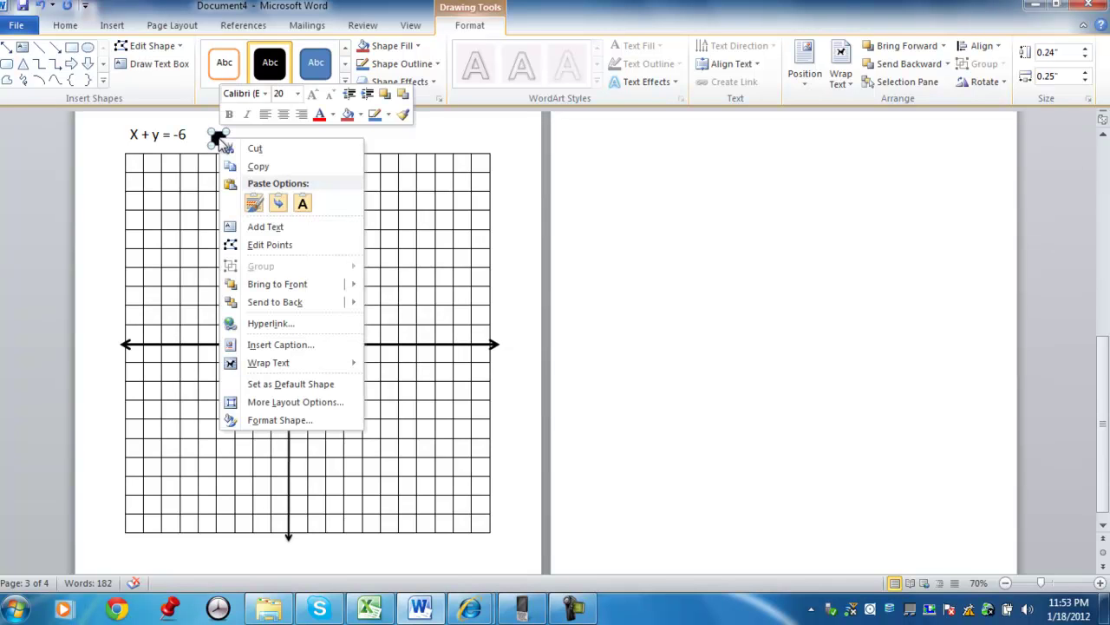
click(258, 168)
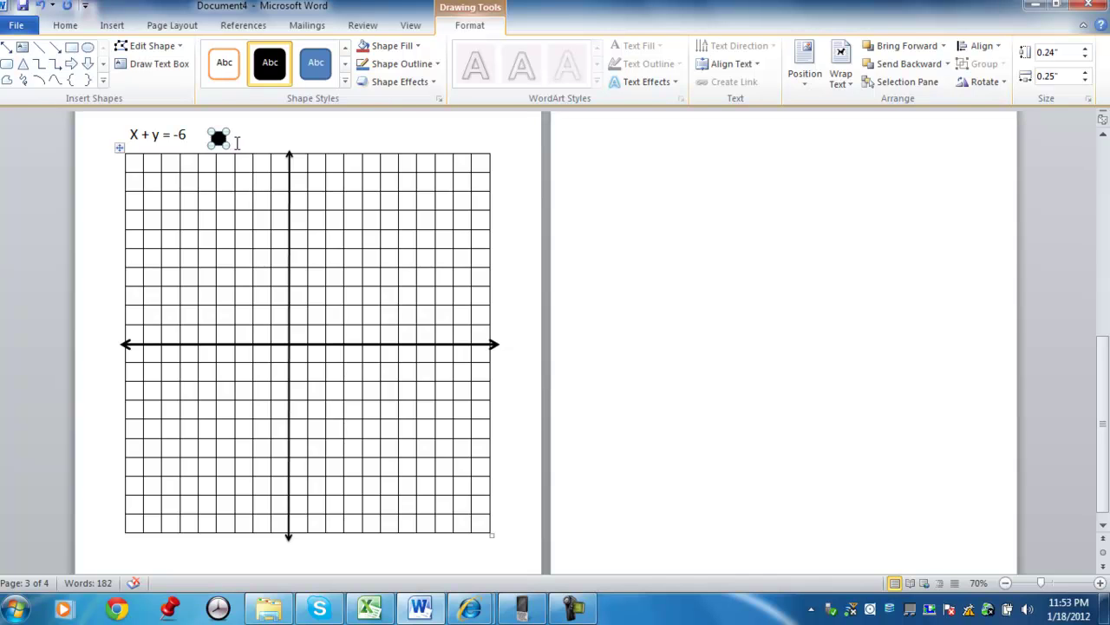
right_click(236, 144)
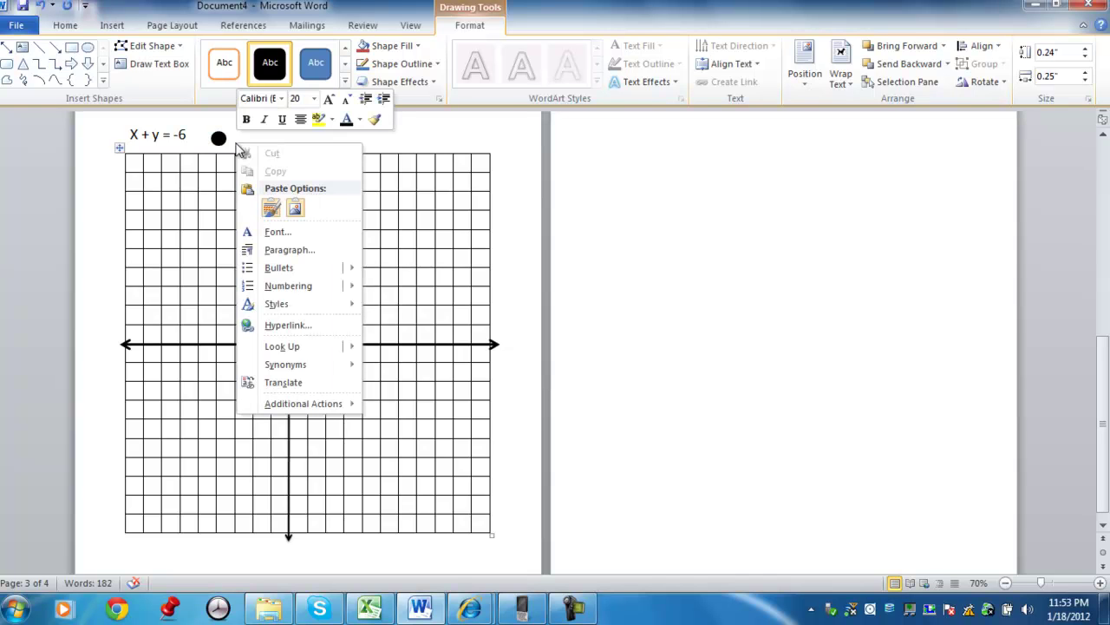
click(240, 141)
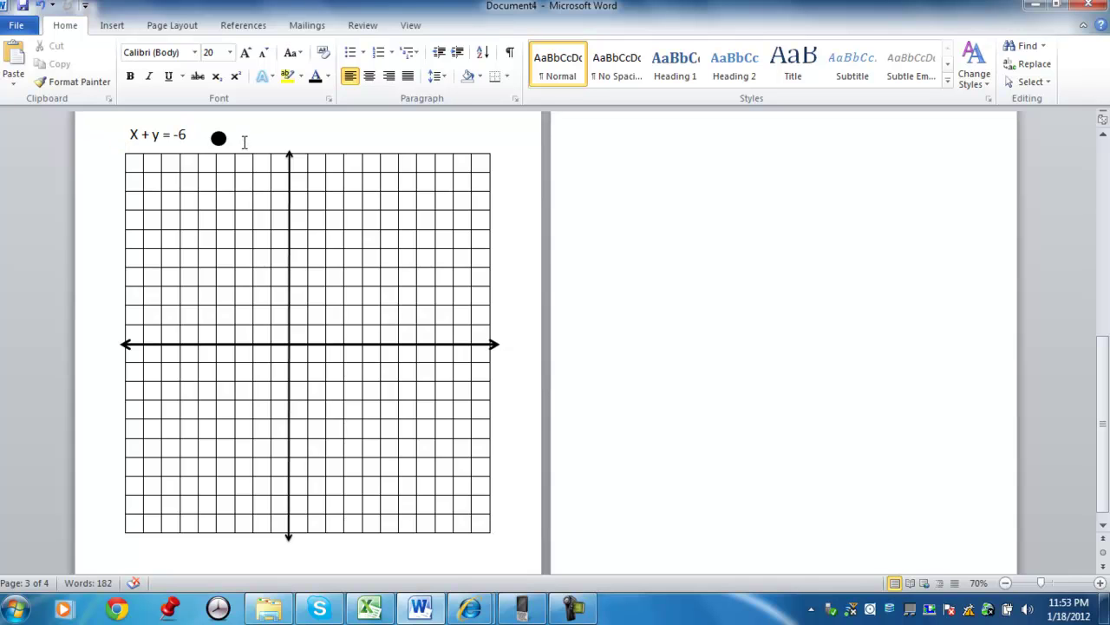
Paste three copies of the dot and place dots at the intercepts (0, -6) and (-6, 0)
key(ctrl+v)
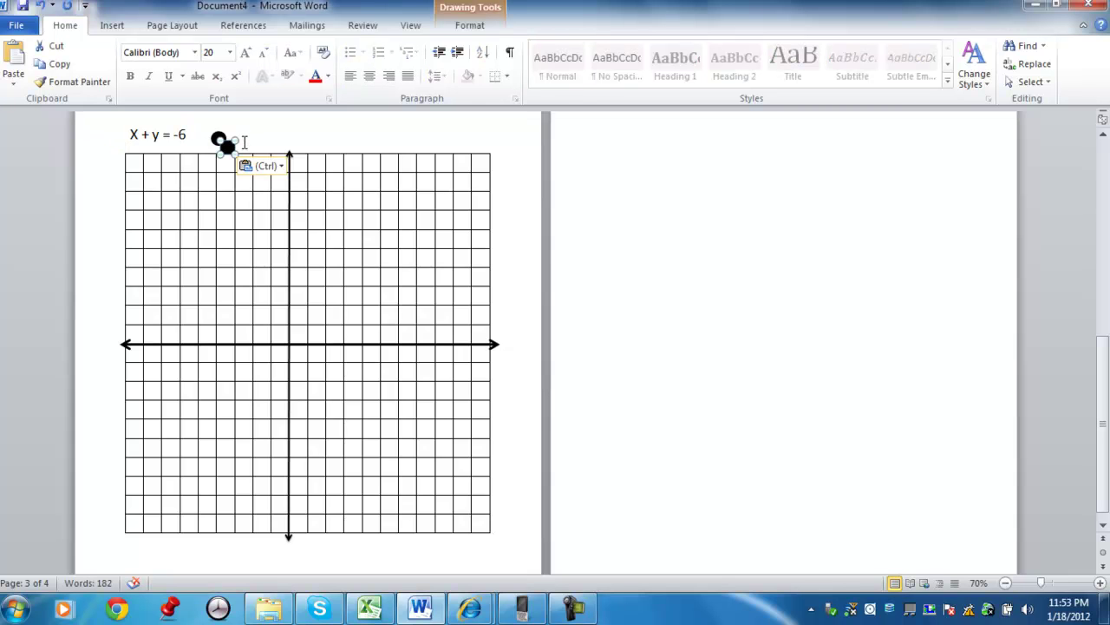
key(ctrl+v)
key(ctrl+v)
key(ctrl+v)
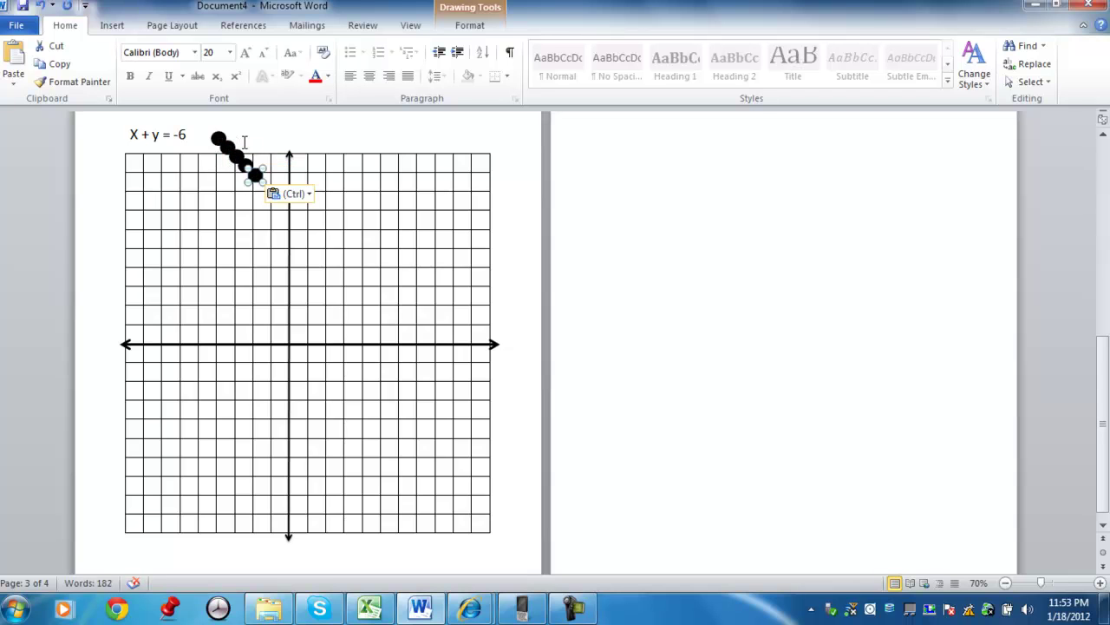
key(ctrl+v)
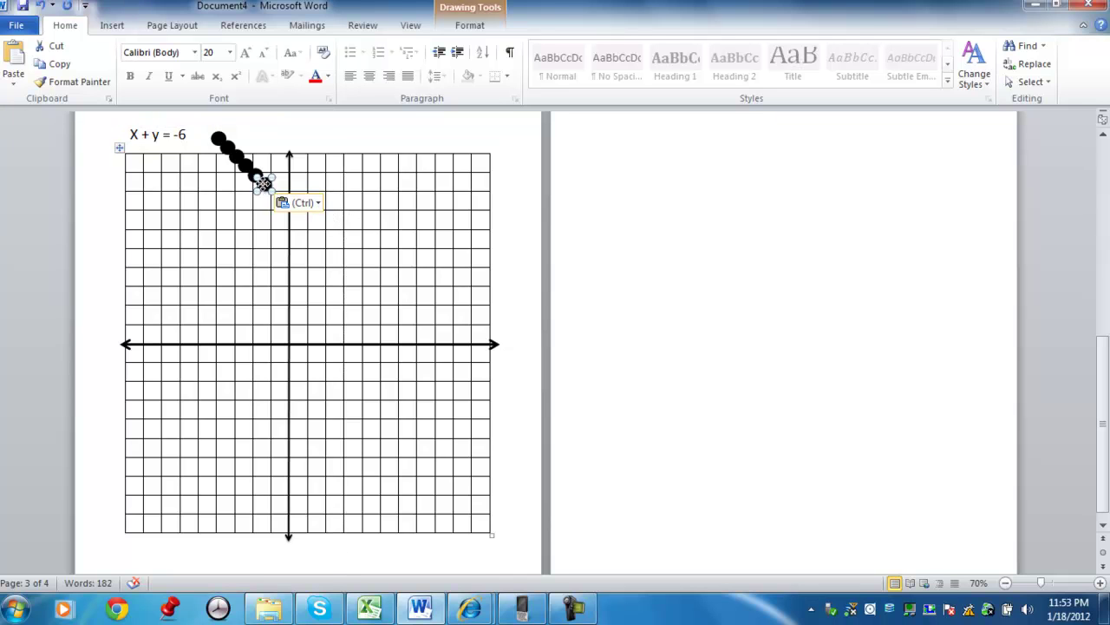
drag(263, 183, 264, 209)
drag(288, 457, 288, 457)
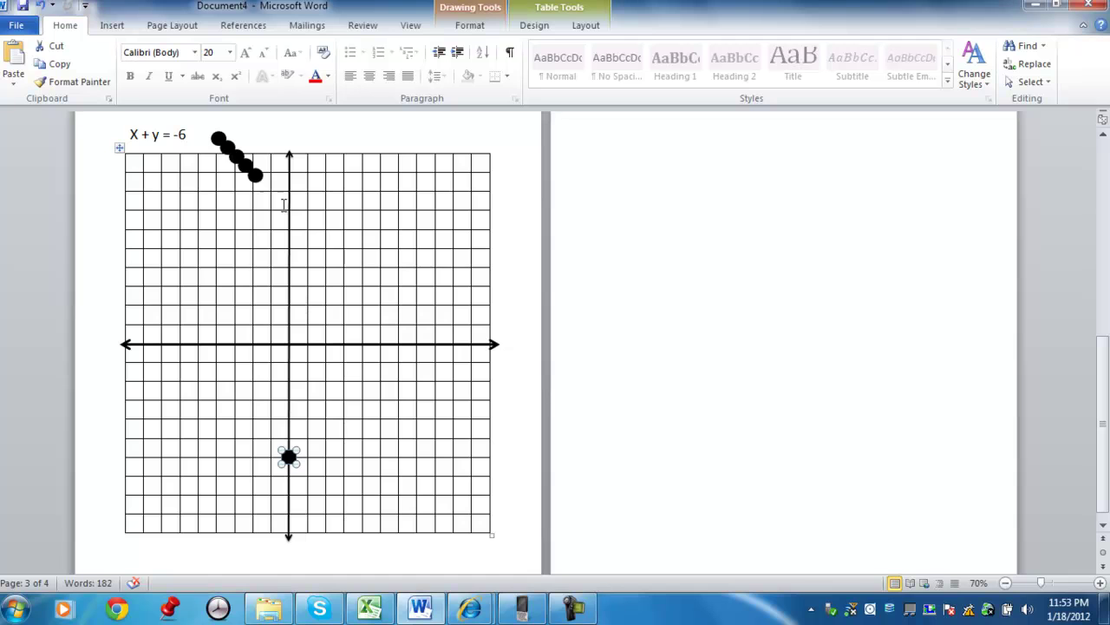
drag(255, 175, 181, 345)
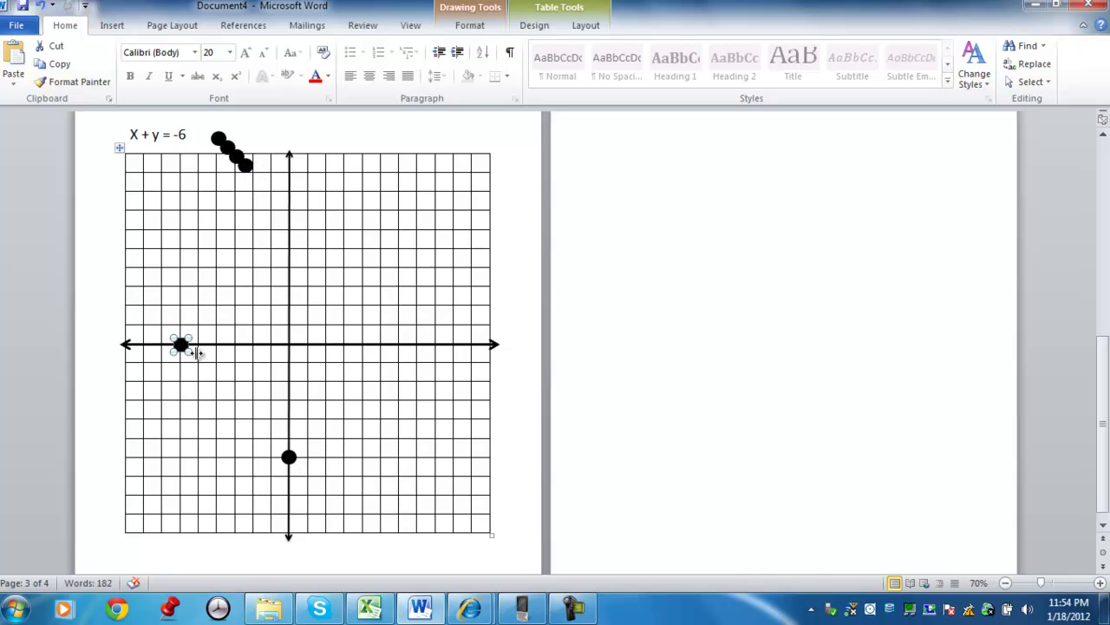
Move the four stacked dots onto the grid at (1, -7), (-7, 1), (2, -8) and (3, -9)
click(247, 165)
drag(309, 477, 309, 477)
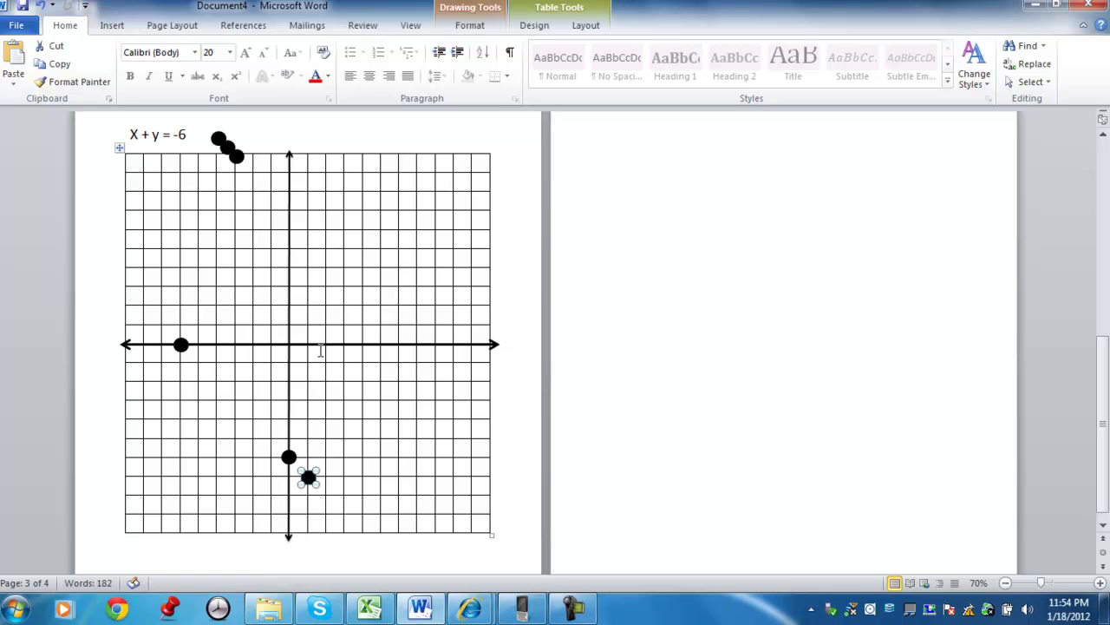
click(236, 156)
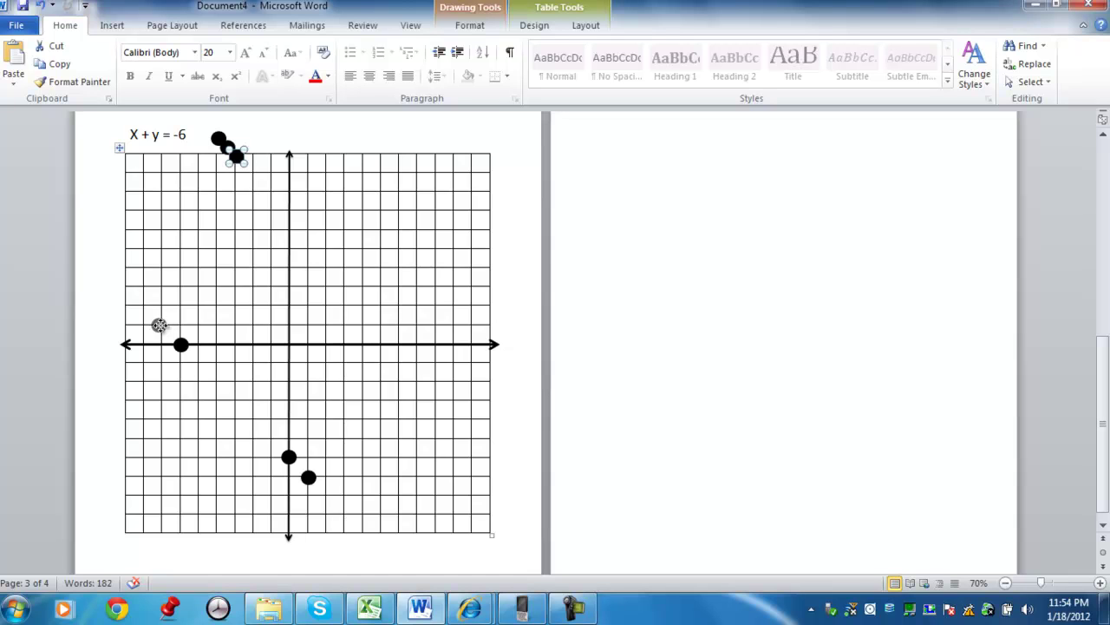
drag(163, 325, 163, 324)
click(226, 148)
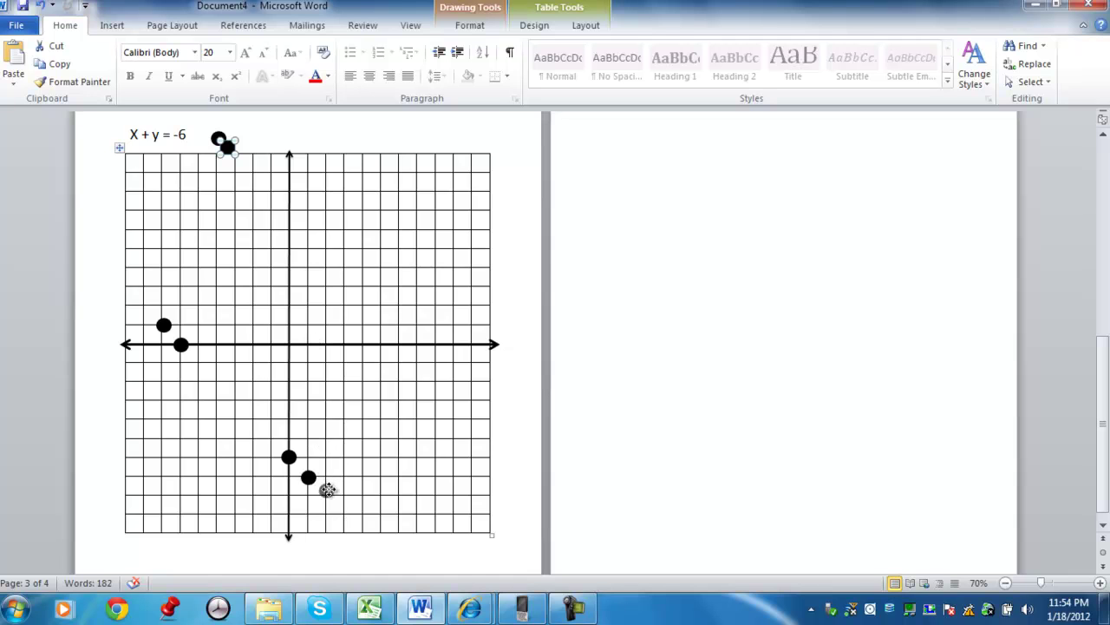
drag(327, 491, 327, 493)
click(219, 138)
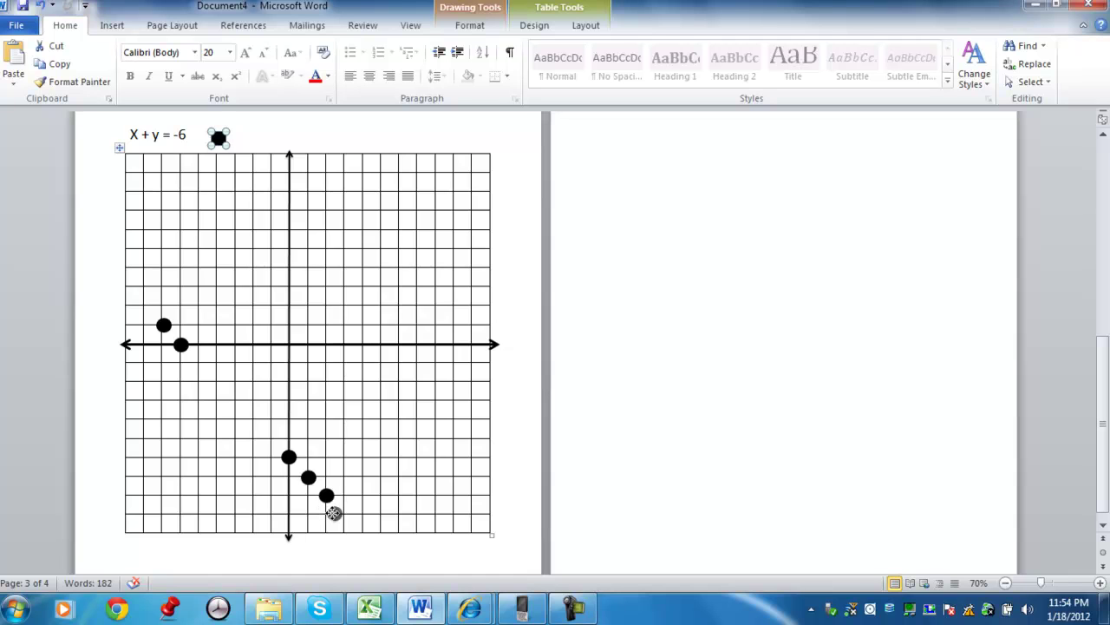
drag(343, 513, 345, 512)
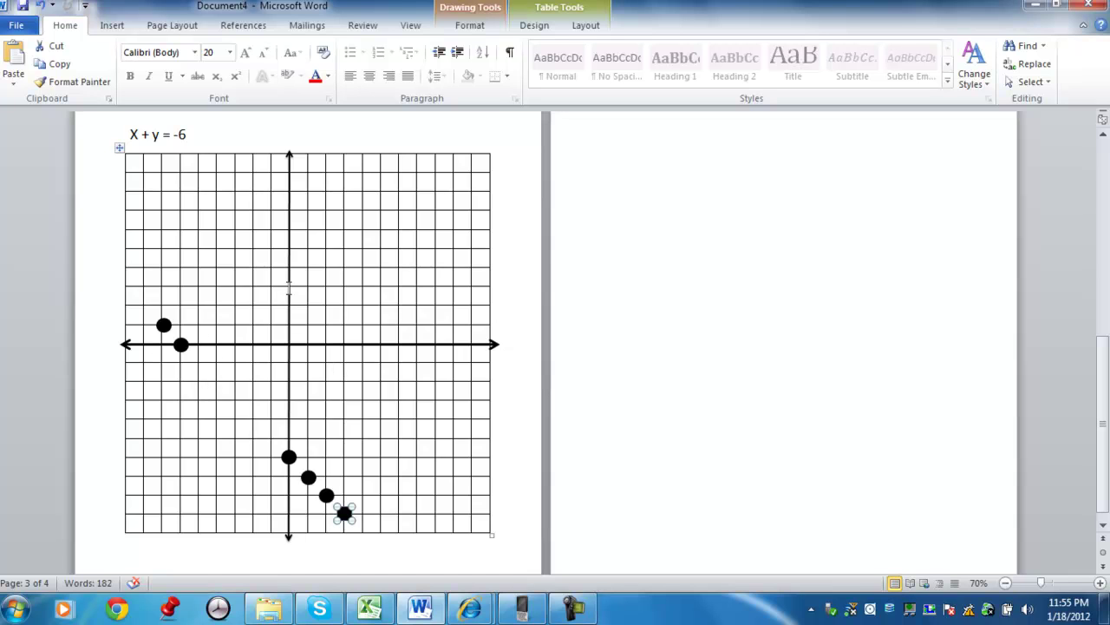
Draw a double-arrow line from the grid's left edge through all the plotted dots
click(116, 28)
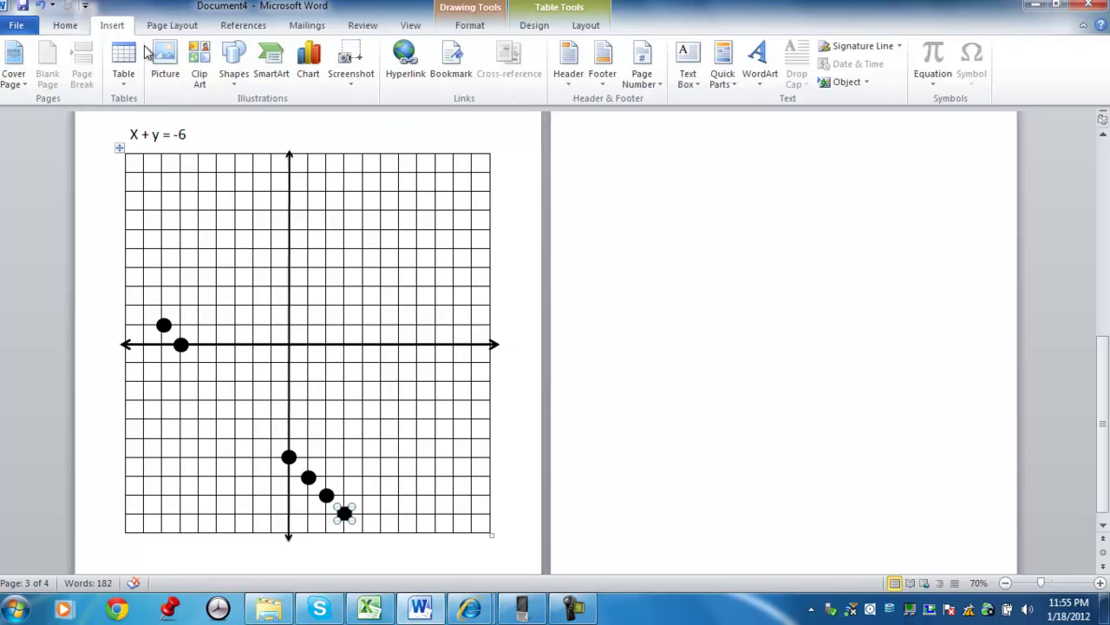
click(233, 67)
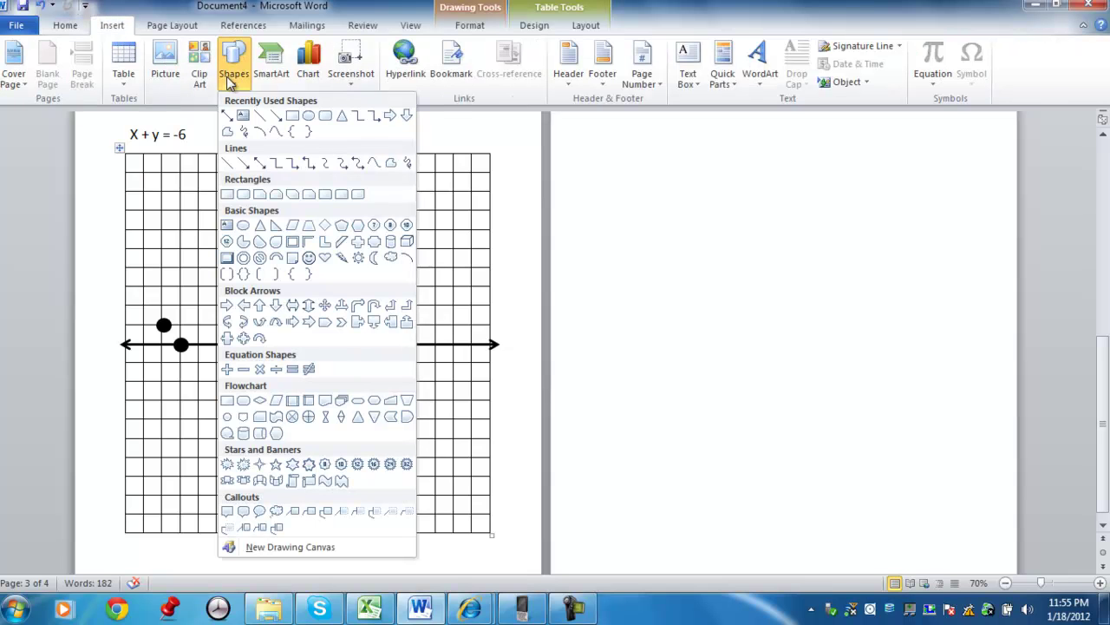
click(258, 160)
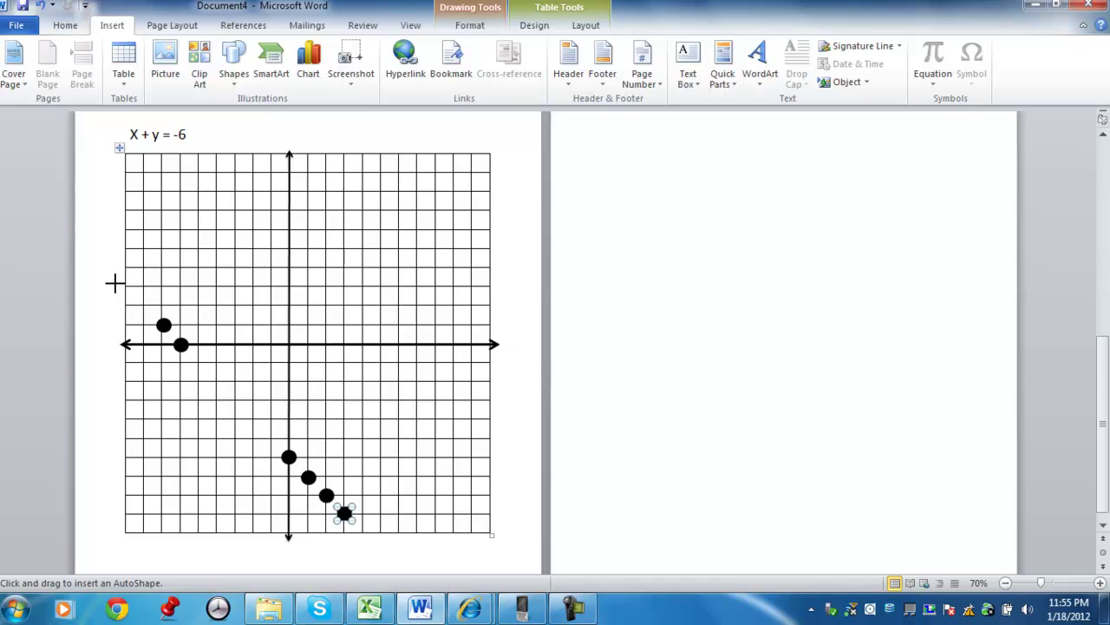
mouse_move(127, 289)
mouse_down()
mouse_move(218, 404)
mouse_move(365, 534)
mouse_up()
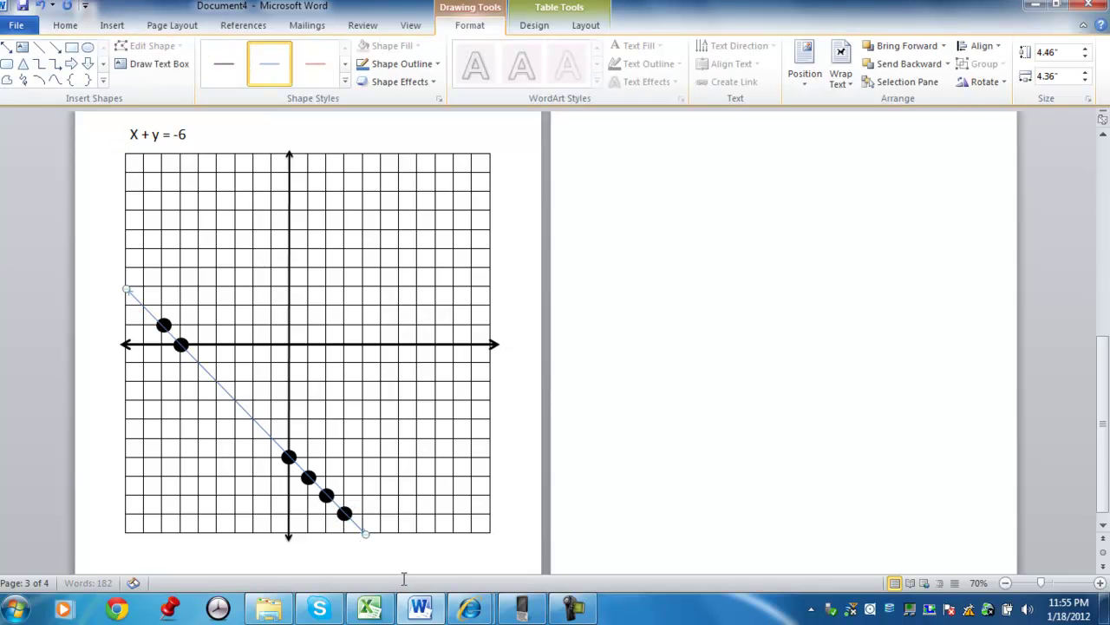
Format the arrowed line with a 3 pt width and black line colour
right_click(368, 535)
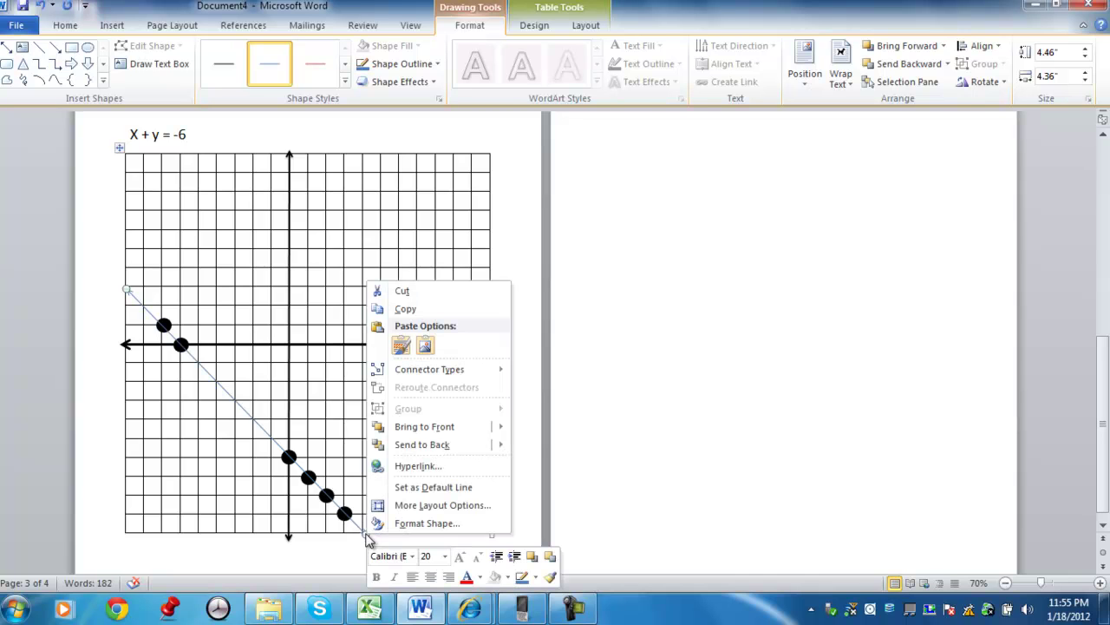
click(413, 524)
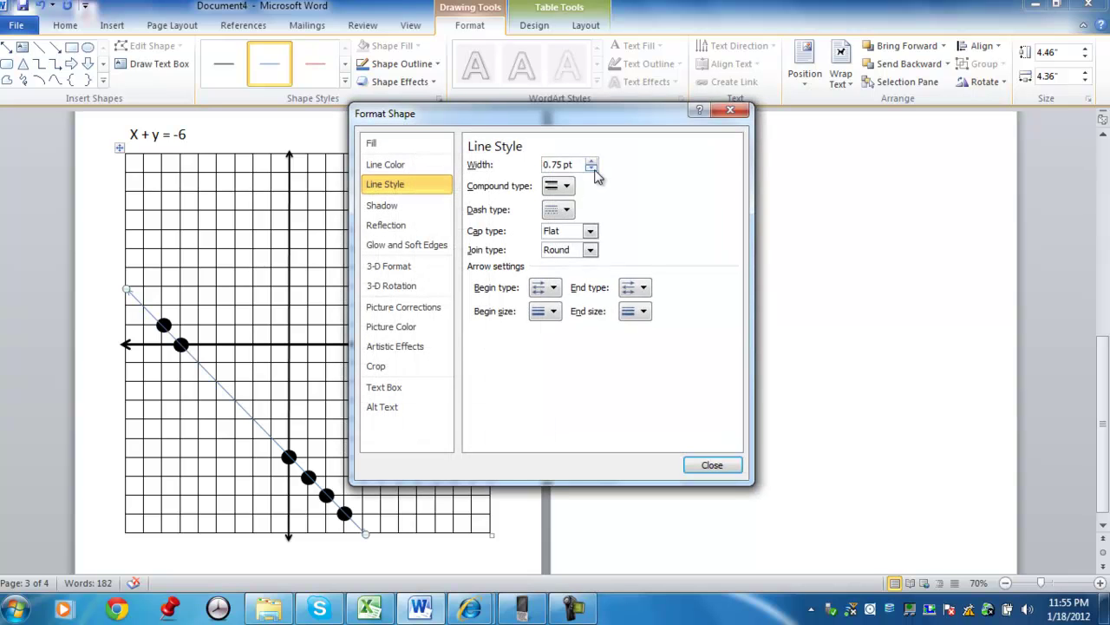
click(593, 162)
click(593, 161)
click(592, 162)
click(592, 162)
click(593, 161)
click(593, 161)
click(593, 161)
click(592, 161)
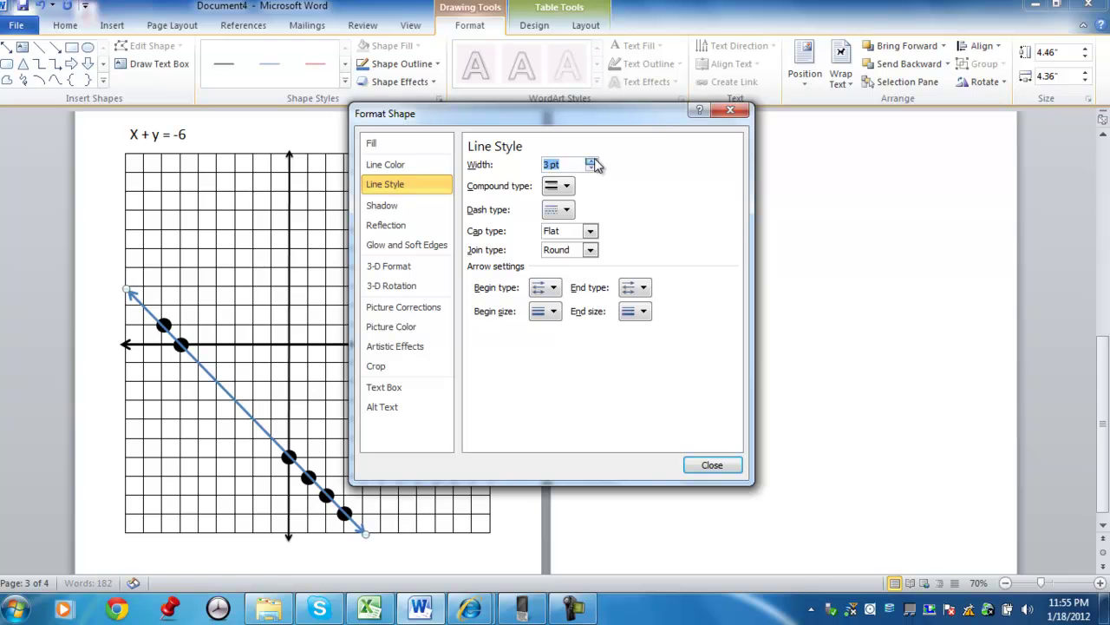
click(434, 168)
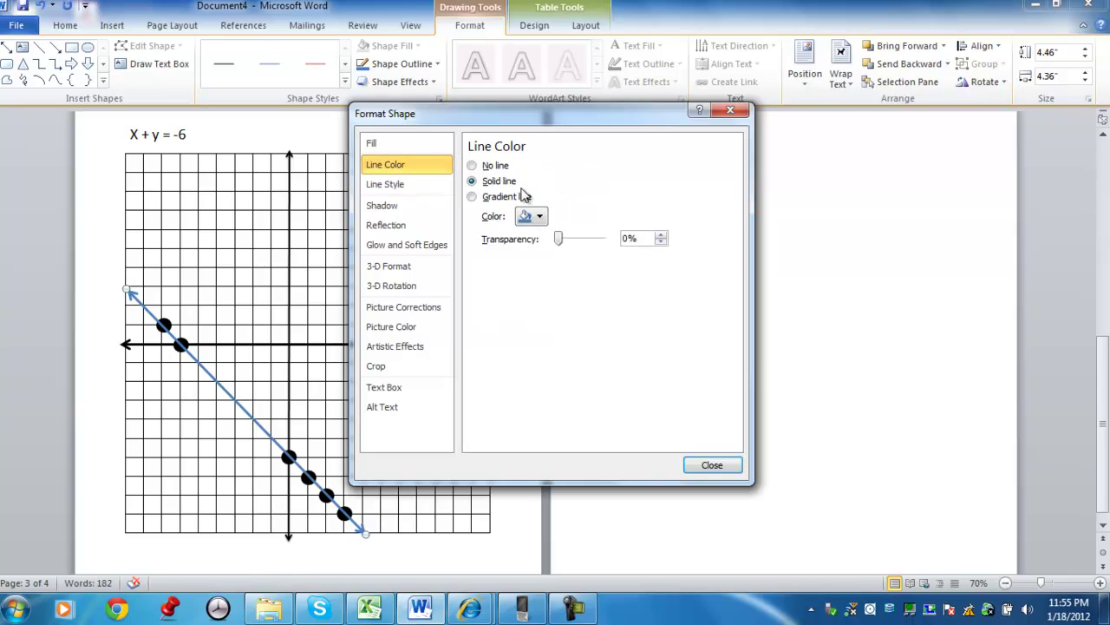
click(538, 217)
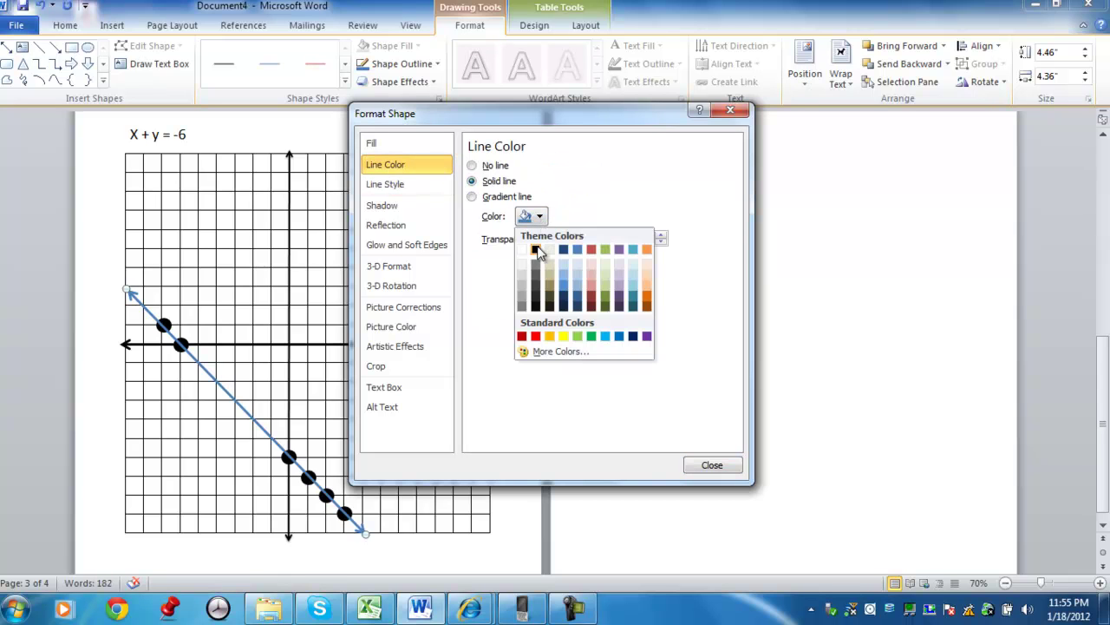
click(535, 249)
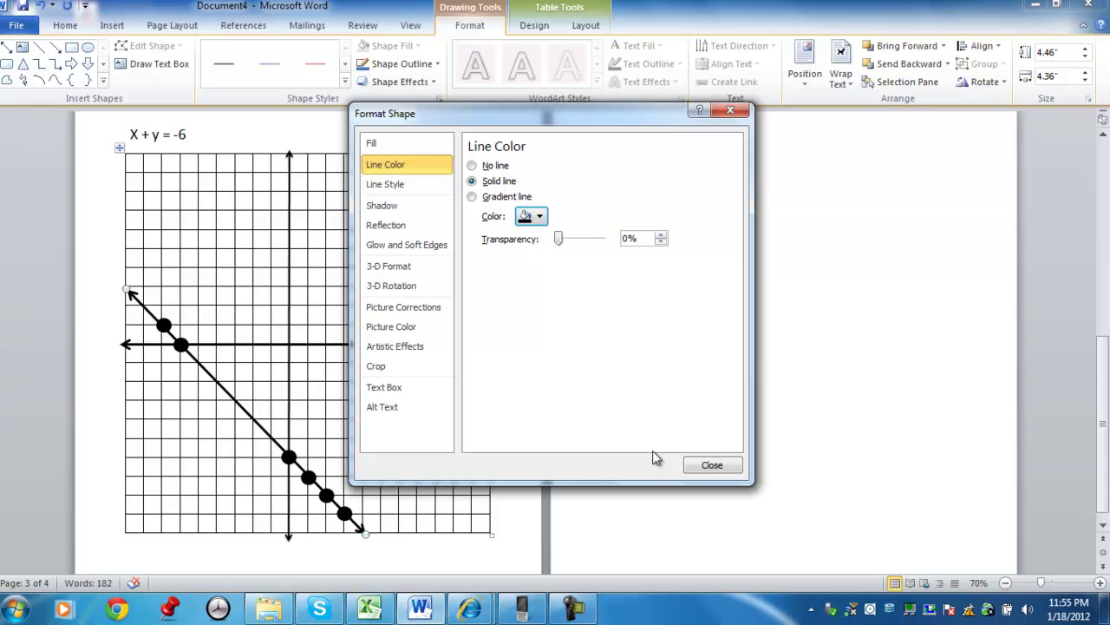
click(710, 468)
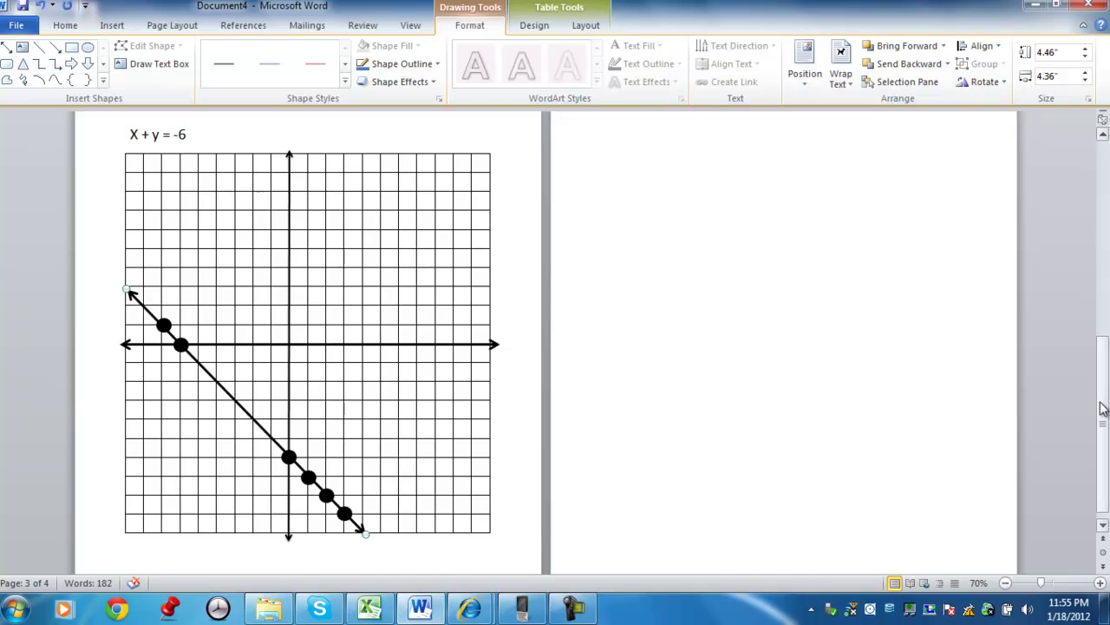
Scroll up to page 1 and select the slope, y-intercept and x-intercept lines of the working
drag(1101, 407, 1104, 205)
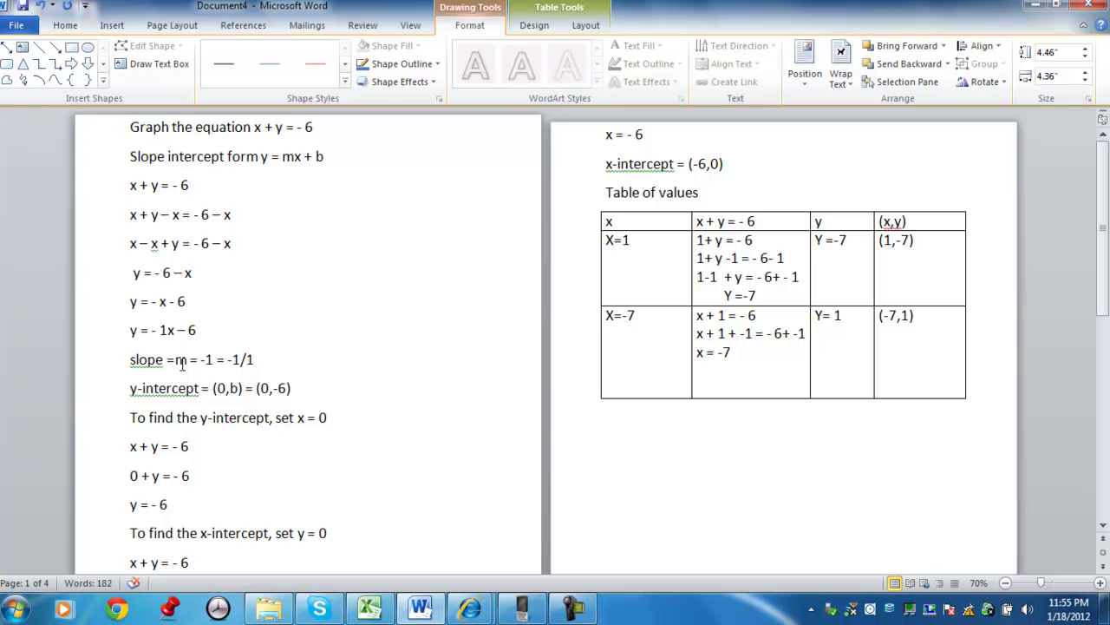
click(95, 364)
click(94, 388)
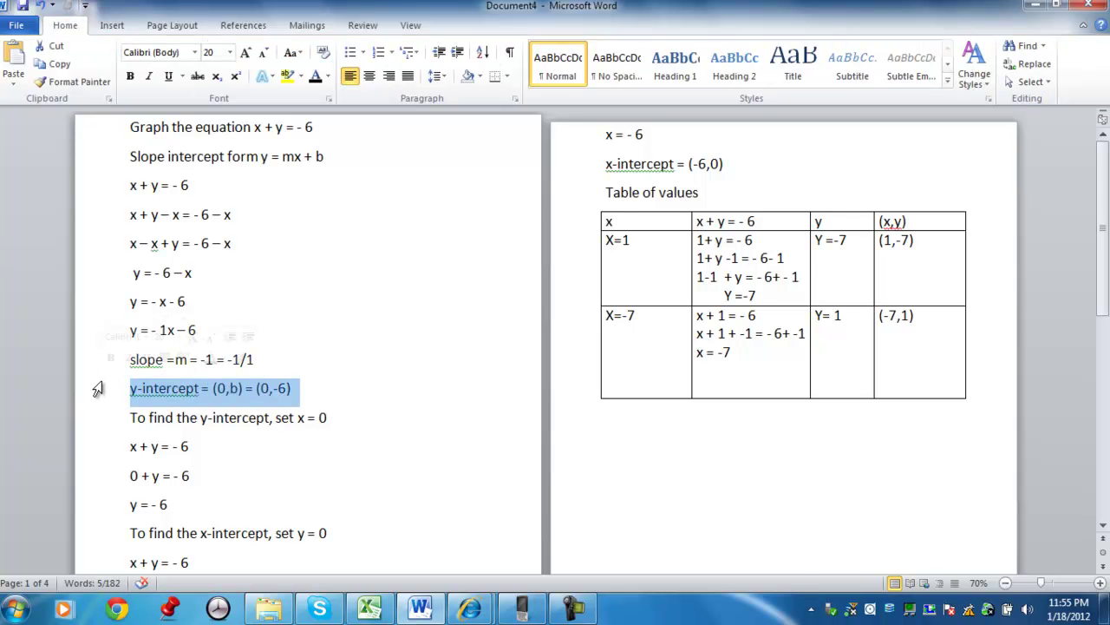
click(96, 371)
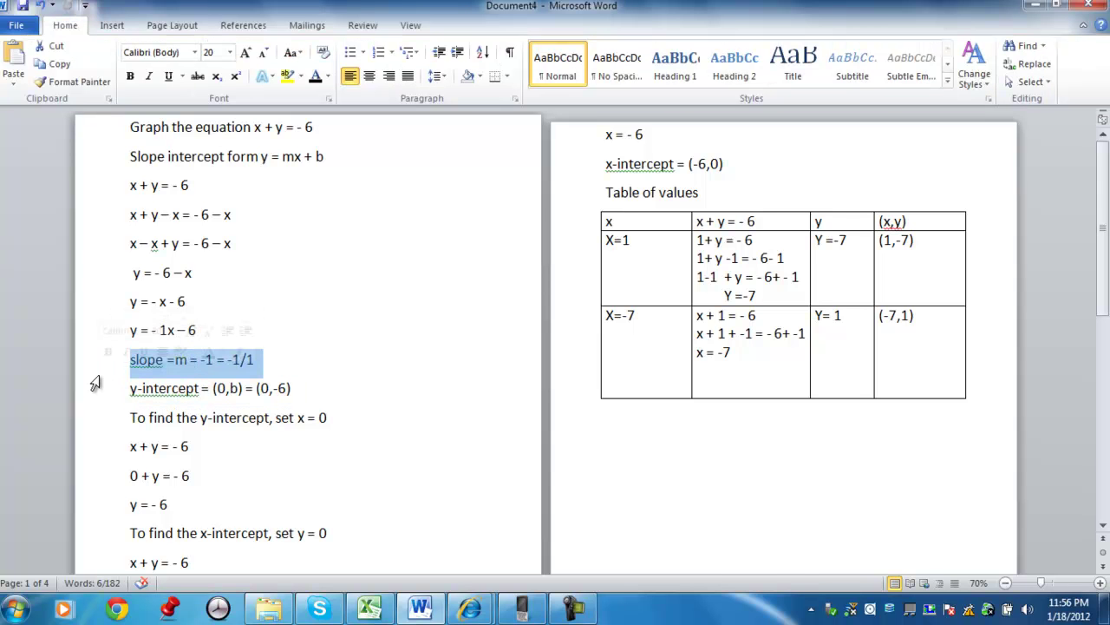
click(93, 395)
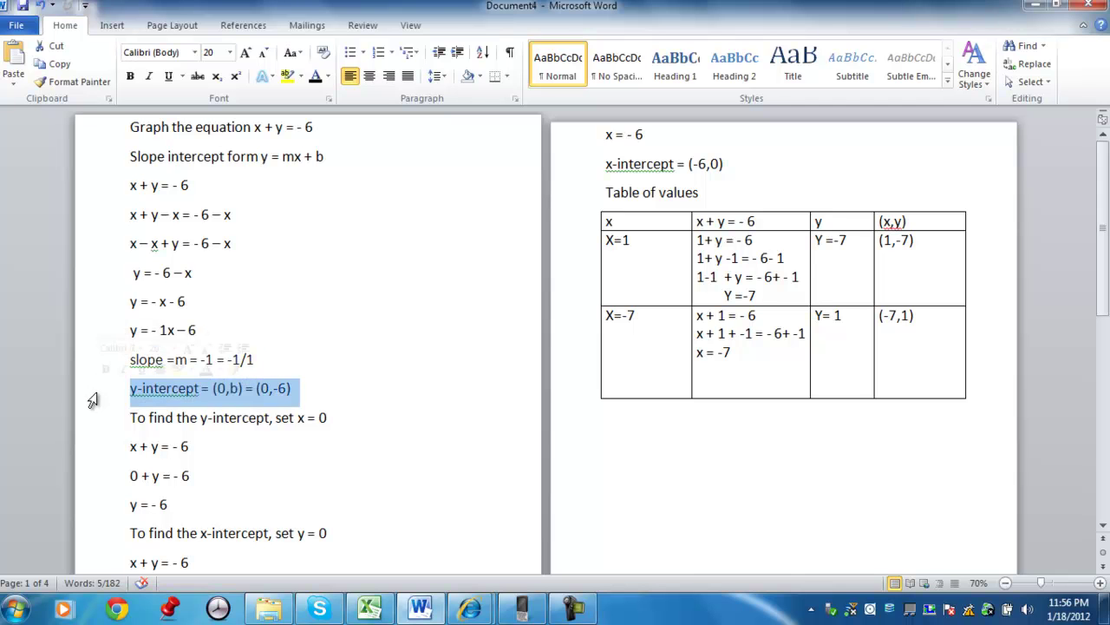
drag(1105, 260, 1106, 302)
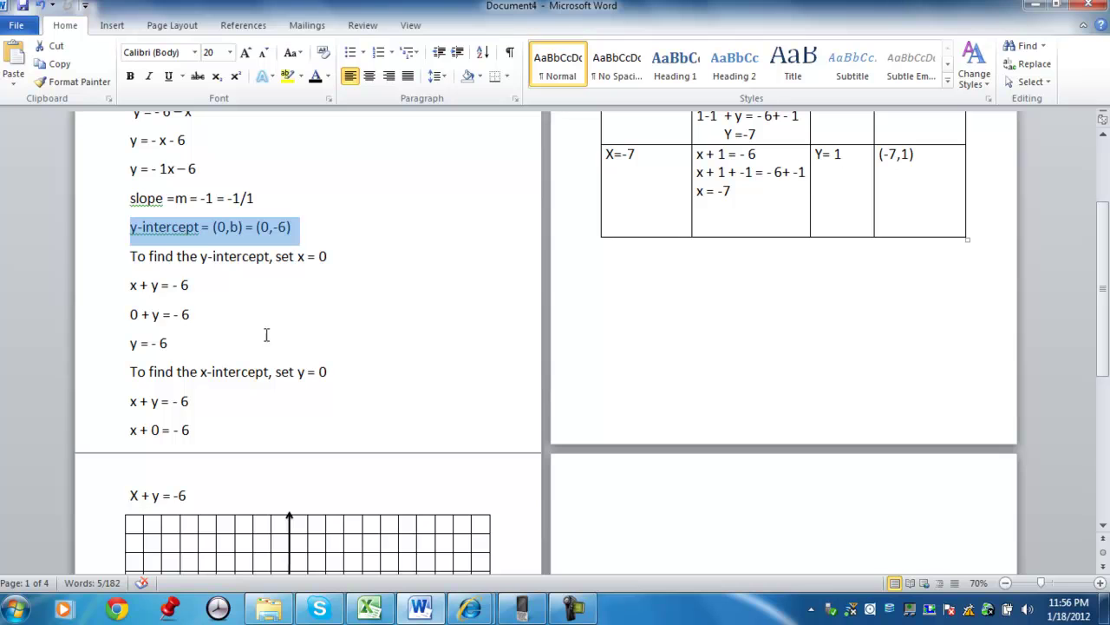
click(90, 386)
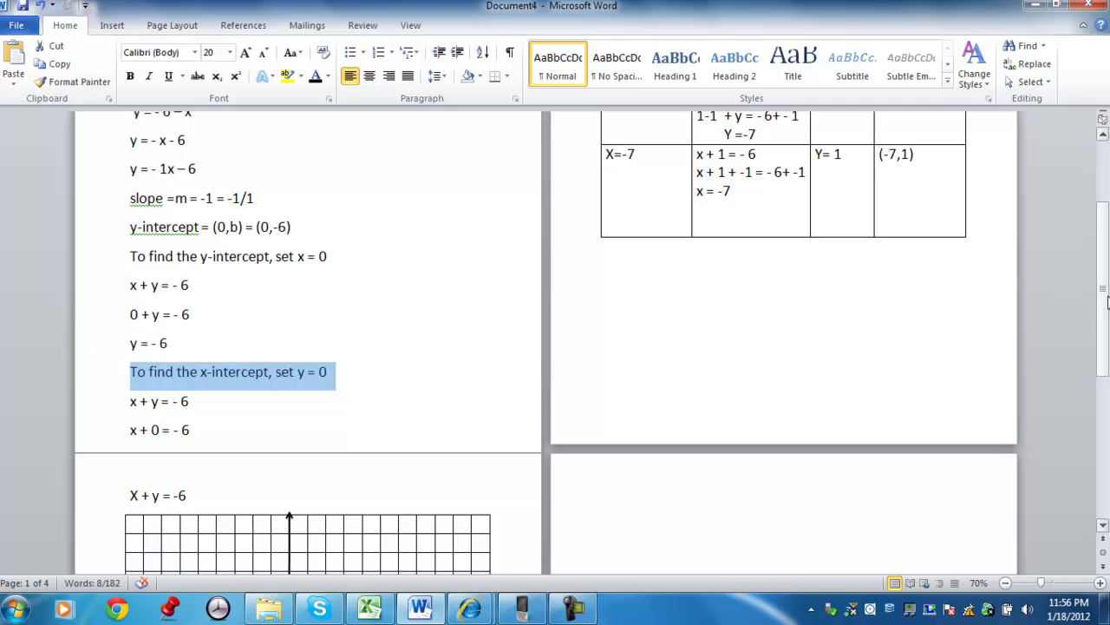
drag(1106, 304, 1106, 255)
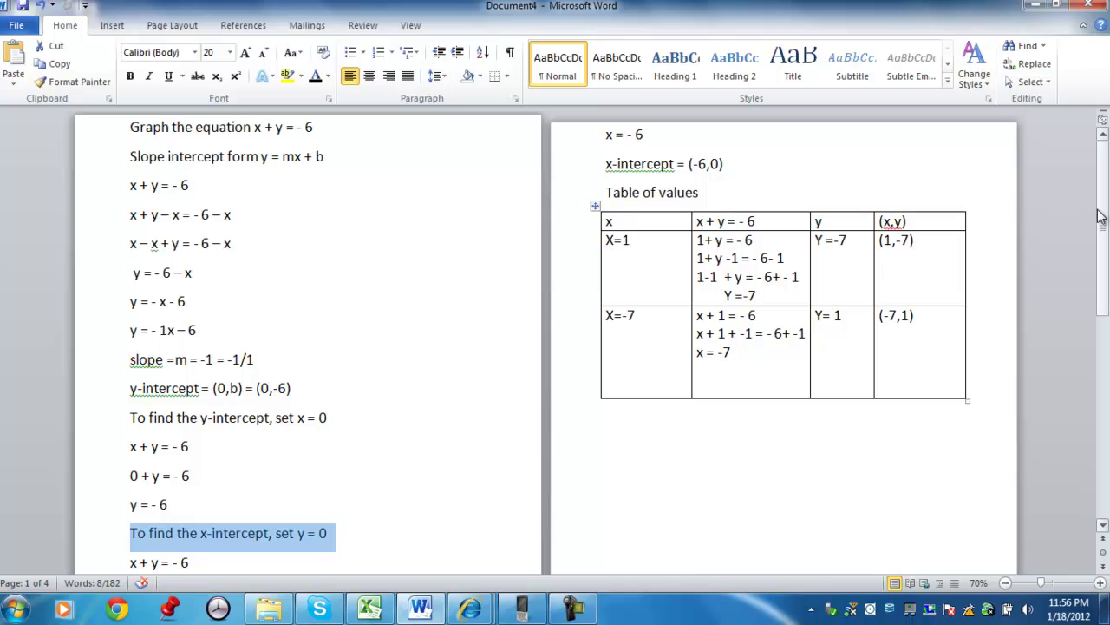
drag(1105, 218, 1106, 265)
click(1103, 526)
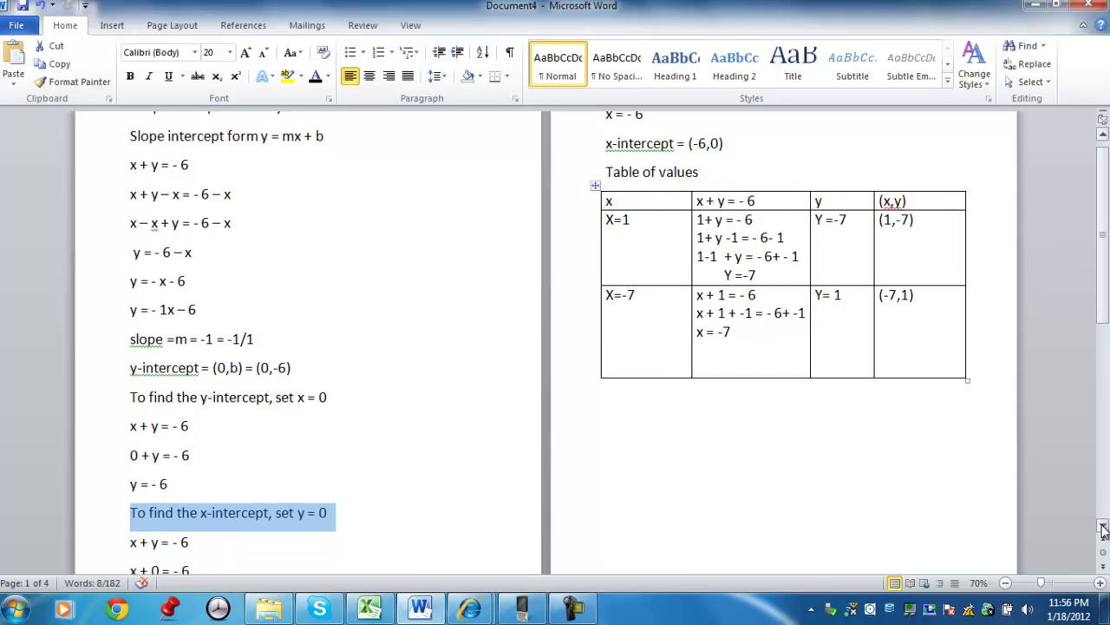
Scroll down to page 3 until the X + y = -6 heading and full graph are visible
drag(1103, 529, 1104, 530)
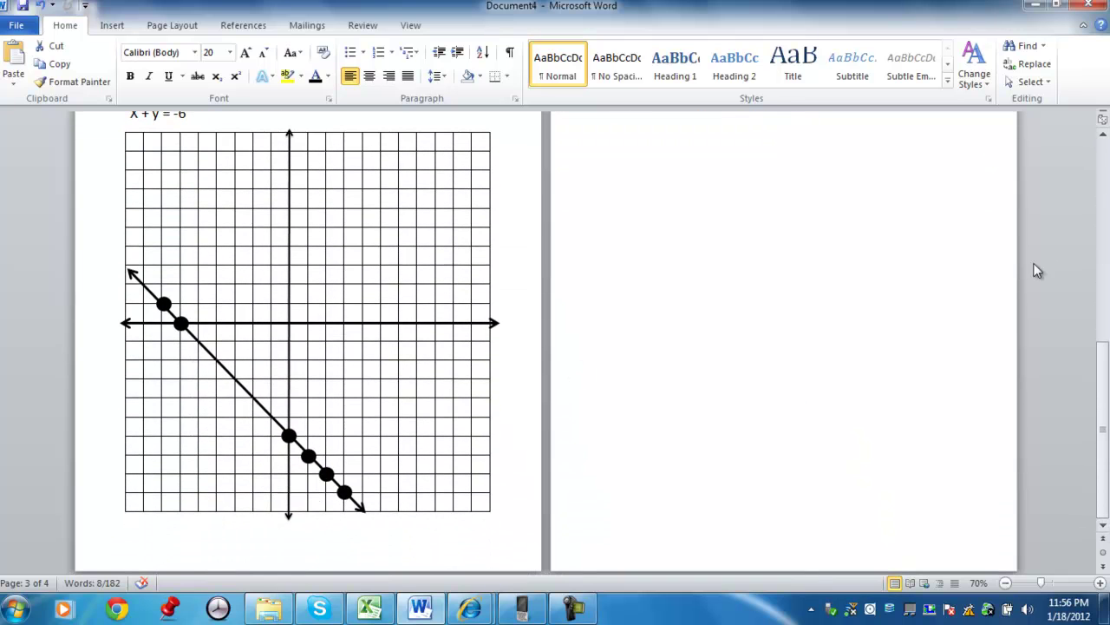
click(1103, 136)
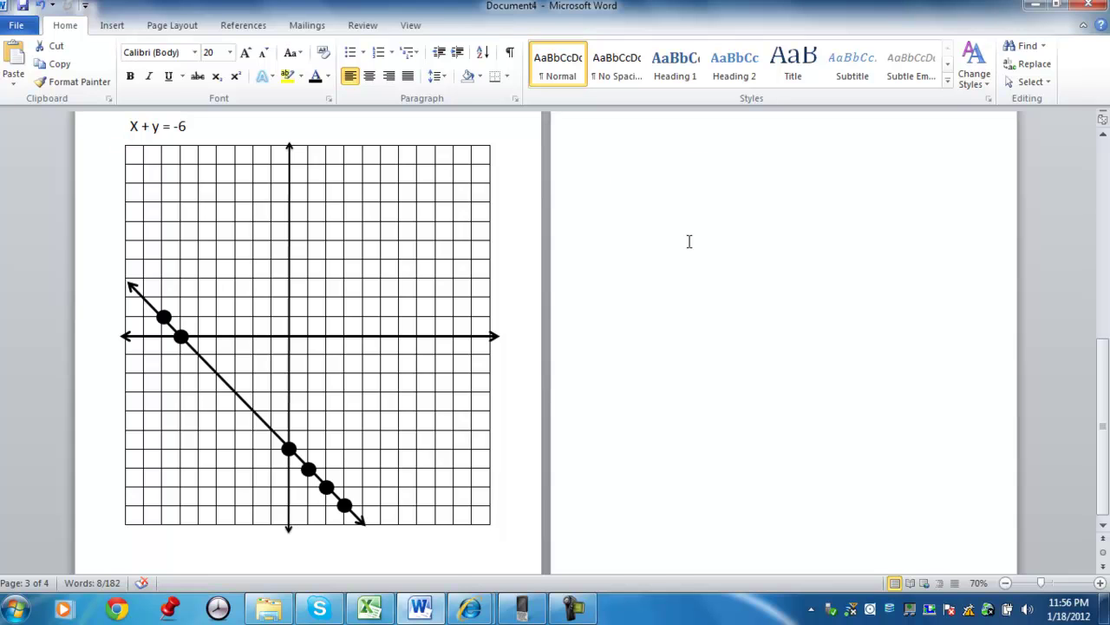
mouse_move(585, 618)
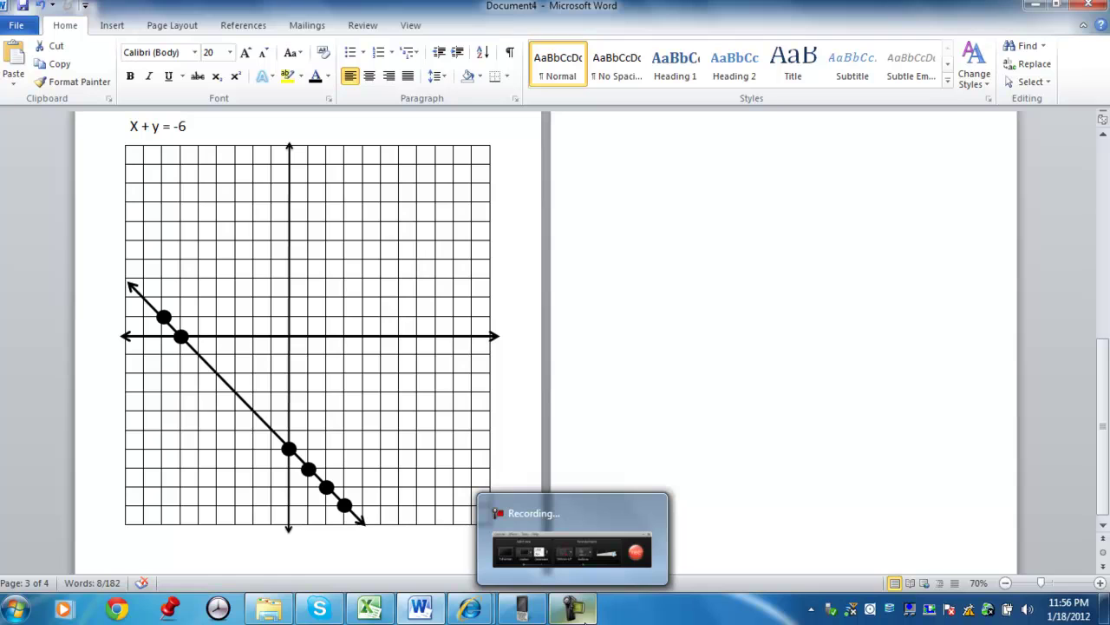
click(585, 618)
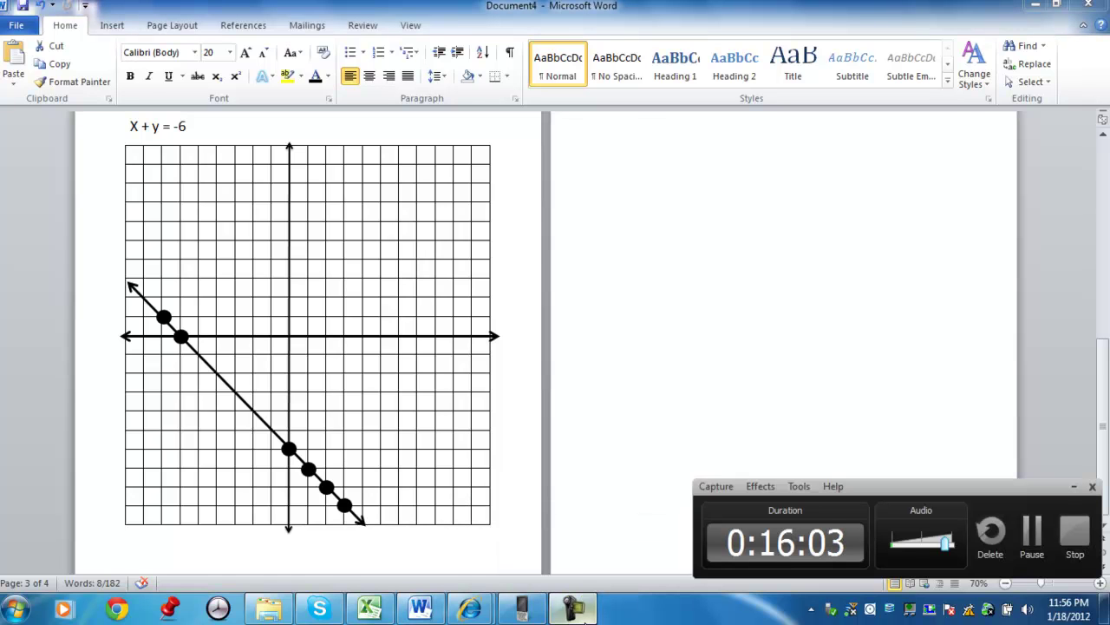